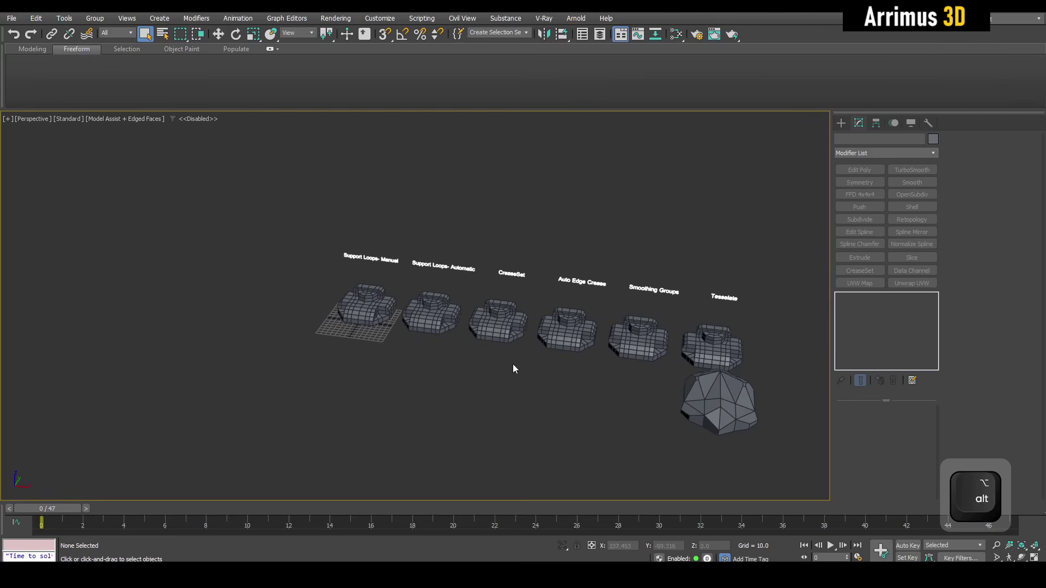
- Add a TurboSmooth modifier with 2 iterations and Isoline Display to the model labelled Support Loops- Manual
{"action": "scroll", "coordinate": [422, 295], "scroll_direction": "up", "scroll_amount": 6}
{"action": "scroll", "coordinate": [492, 266], "scroll_direction": "down", "scroll_amount": 3}
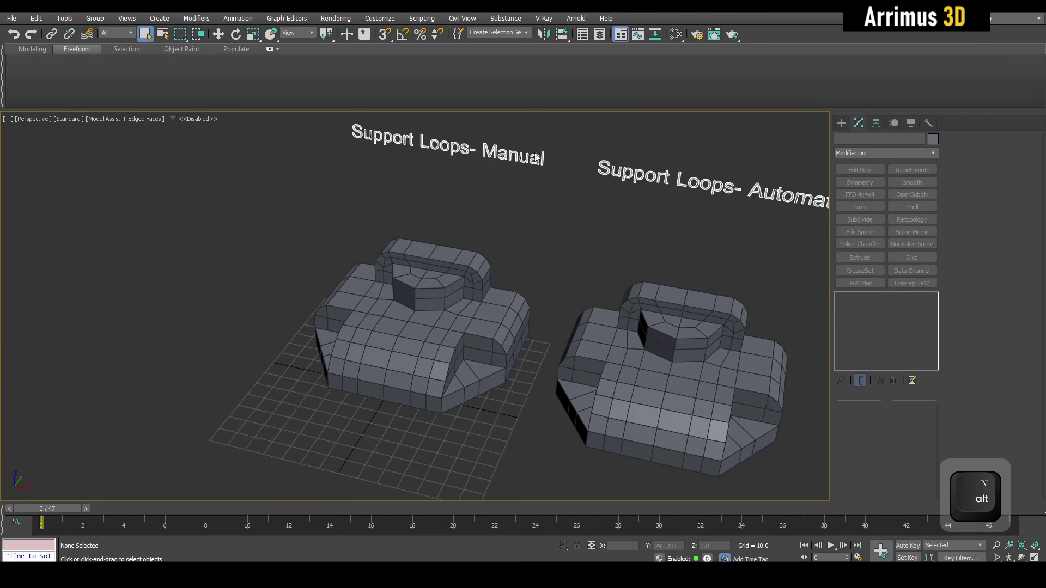
{"action": "scroll", "coordinate": [478, 256], "scroll_direction": "up", "scroll_amount": 3}
{"action": "middle_click_drag", "start_coordinate": [478, 256], "coordinate": [462, 217], "text": "alt"}
{"action": "middle_click_drag", "start_coordinate": [521, 302], "coordinate": [553, 215]}
{"action": "left_click", "coordinate": [436, 299]}
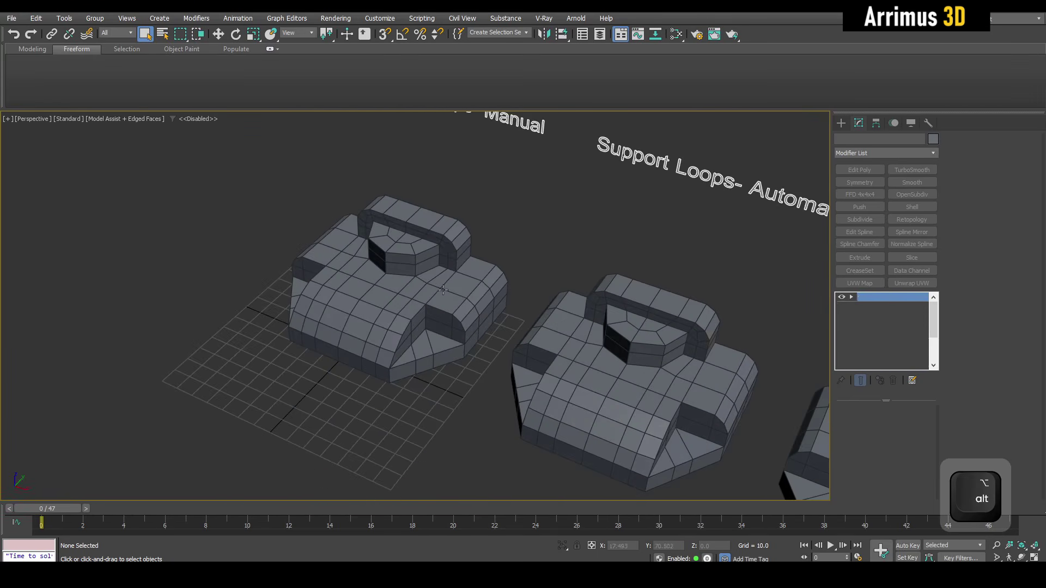
{"action": "scroll", "coordinate": [435, 304], "scroll_direction": "up", "scroll_amount": 4}
{"action": "middle_click_drag", "start_coordinate": [532, 270], "coordinate": [540, 262]}
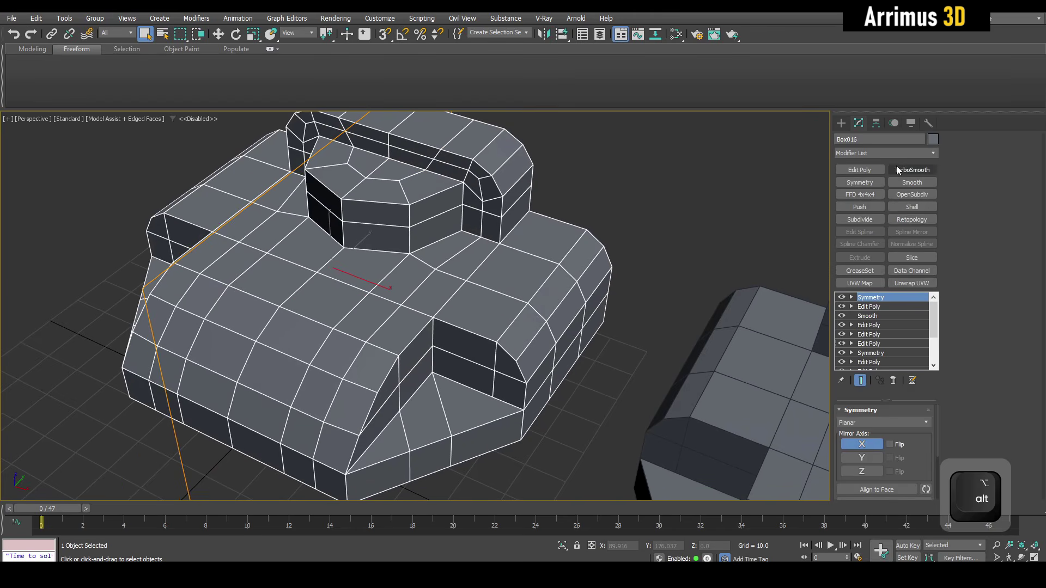
{"action": "left_click", "coordinate": [898, 169]}
{"action": "key", "text": "g"}
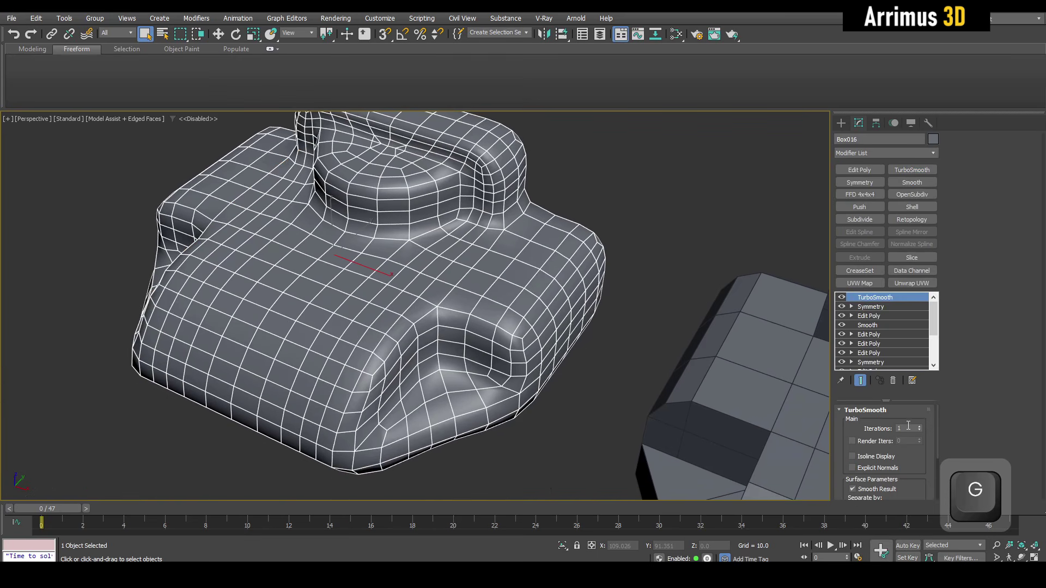
{"action": "left_click", "coordinate": [852, 456]}
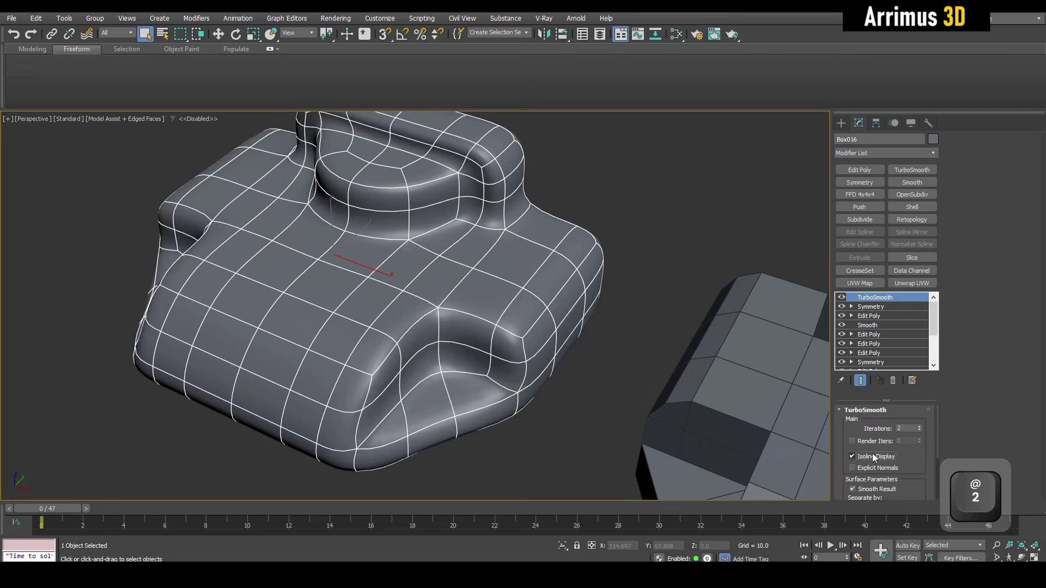
- In the uppermost Edit Poly modifier, insert support edge loops close to both side edges of the raised handle
{"action": "left_click", "coordinate": [875, 318]}
{"action": "key", "text": "space"}
{"action": "scroll", "coordinate": [563, 330], "scroll_direction": "up", "scroll_amount": 5}
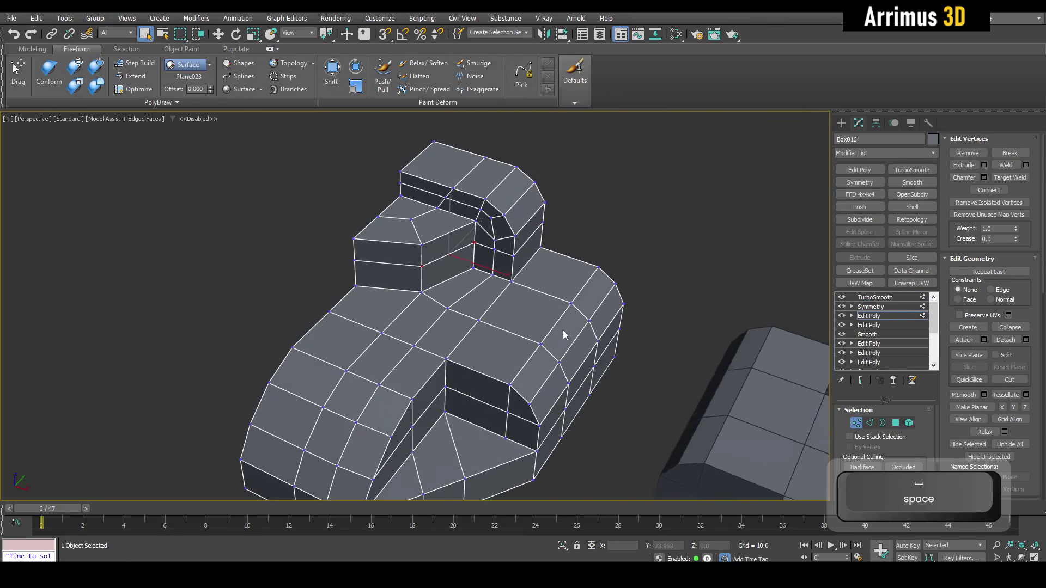
{"action": "middle_click_drag", "start_coordinate": [547, 244], "coordinate": [530, 319]}
{"action": "key", "text": "alt+s"}
{"action": "left_click", "coordinate": [500, 231]}
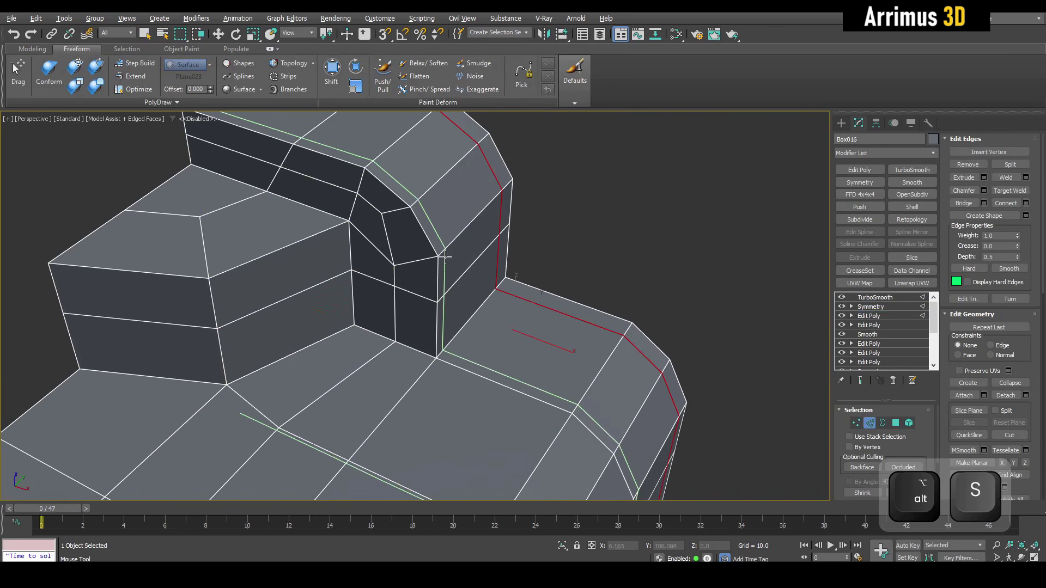
{"action": "left_click", "coordinate": [443, 256]}
- Insert a support edge loop just above the base of the raised boss and handle
{"action": "key", "text": "q"}
{"action": "middle_click_drag", "start_coordinate": [444, 257], "coordinate": [454, 244]}
{"action": "key", "text": "alt+s"}
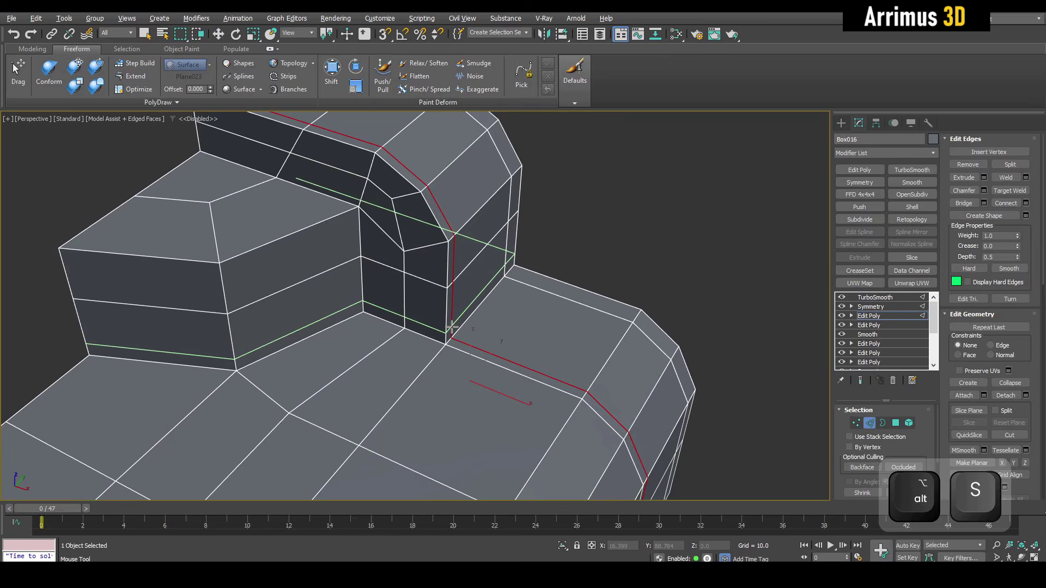
{"action": "left_click", "coordinate": [448, 333]}
{"action": "key", "text": "w"}
- Compare the smoothed boss and handle with their unsmoothed cage to examine the effect of the new support loops
{"action": "middle_click_drag", "start_coordinate": [525, 279], "coordinate": [526, 278]}
{"action": "key", "text": "space"}
{"action": "key", "text": "space"}
{"action": "middle_click_drag", "start_coordinate": [374, 253], "coordinate": [419, 253]}
{"action": "key", "text": "space"}
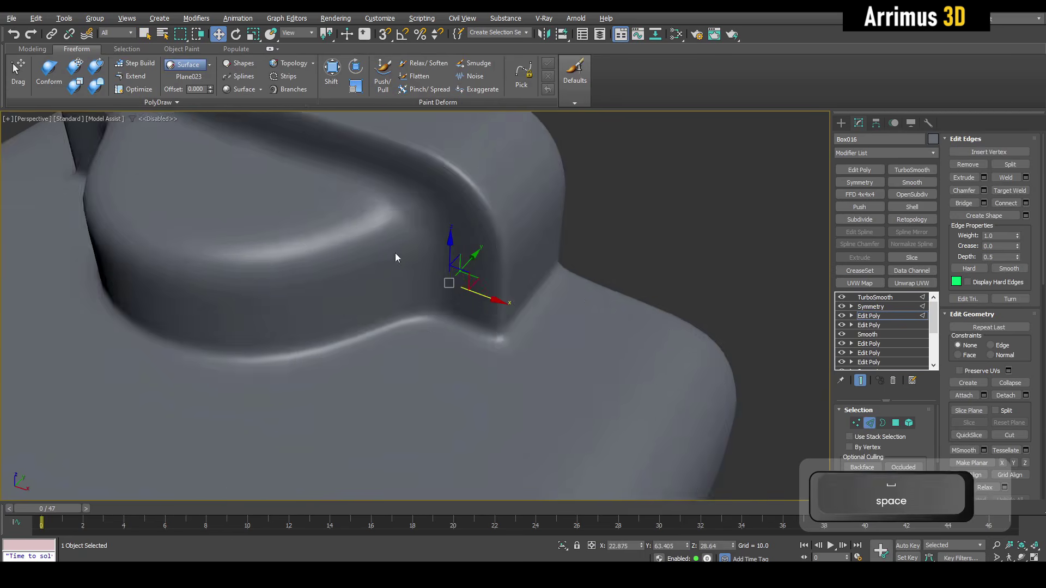
{"action": "scroll", "coordinate": [403, 255], "scroll_direction": "down", "scroll_amount": 4}
{"action": "key", "text": "q"}
{"action": "middle_click_drag", "start_coordinate": [538, 217], "coordinate": [514, 240], "text": "alt"}
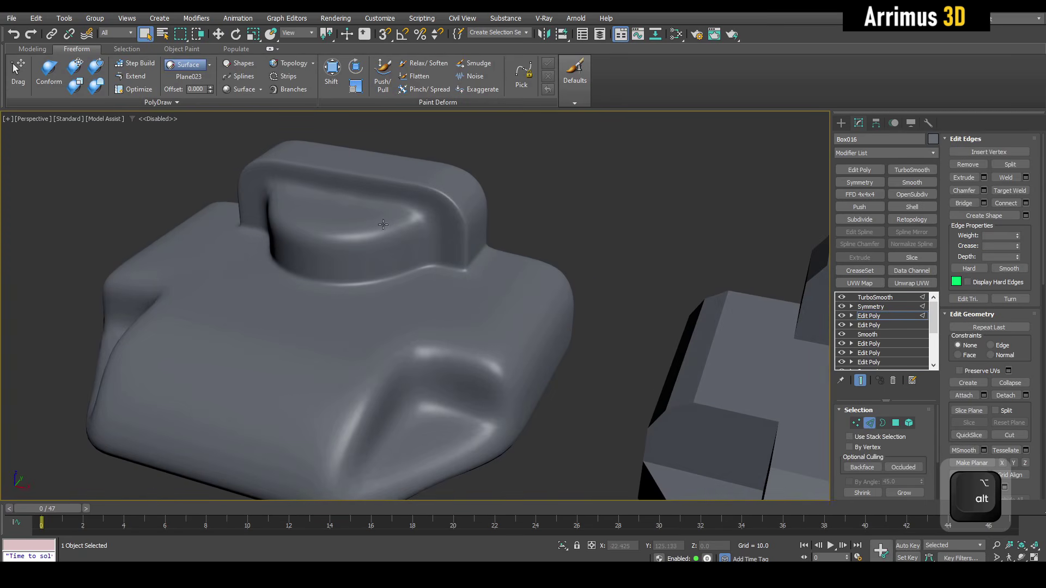
{"action": "scroll", "coordinate": [400, 242], "scroll_direction": "up", "scroll_amount": 5}
{"action": "key", "text": "space"}
{"action": "middle_click_drag", "start_coordinate": [400, 242], "coordinate": [434, 282]}
{"action": "key", "text": "F4"}
{"action": "key", "text": "space"}
{"action": "scroll", "coordinate": [364, 276], "scroll_direction": "up", "scroll_amount": 5}
{"action": "key", "text": "space"}
{"action": "key", "text": "space"}
{"action": "key", "text": "space"}
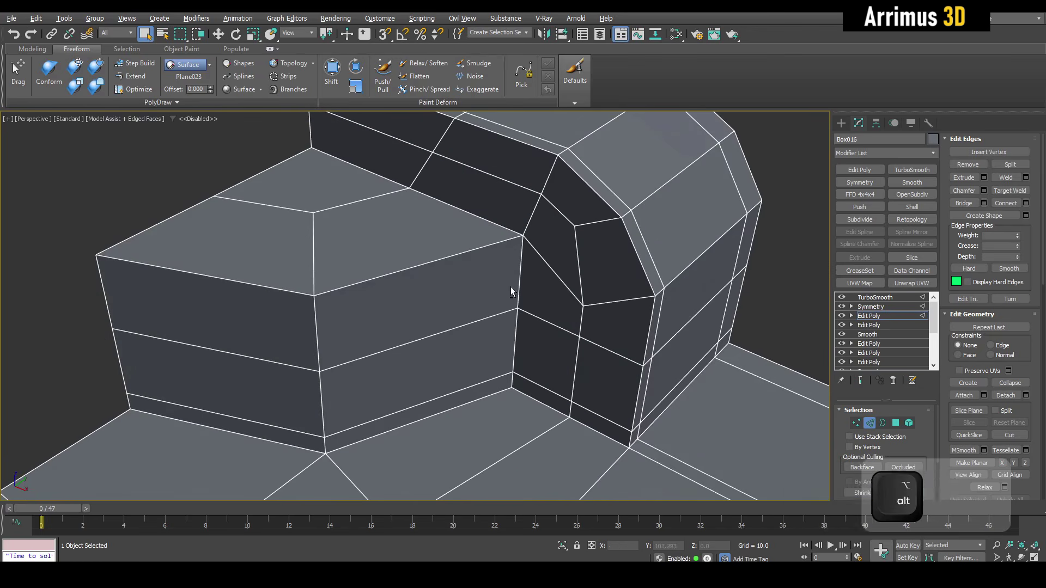
- Insert an edge loop just below the boss's top rim, running across the handle, and preview the smoothed result
{"action": "key", "text": "alt+s"}
{"action": "left_click", "coordinate": [525, 256]}
{"action": "key", "text": "space"}
{"action": "scroll", "coordinate": [523, 299], "scroll_direction": "down", "scroll_amount": 4}
{"action": "key", "text": "q"}
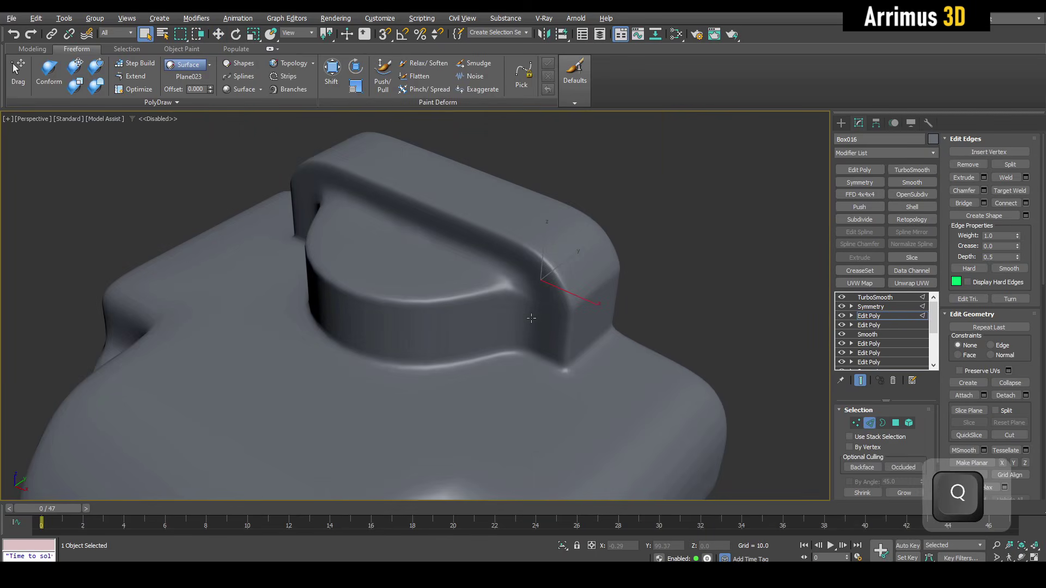
{"action": "middle_click_drag", "start_coordinate": [536, 302], "coordinate": [542, 283], "text": "alt"}
{"action": "scroll", "coordinate": [542, 284], "scroll_direction": "up", "scroll_amount": 4}
{"action": "key", "text": "space"}
{"action": "key", "text": "F4"}
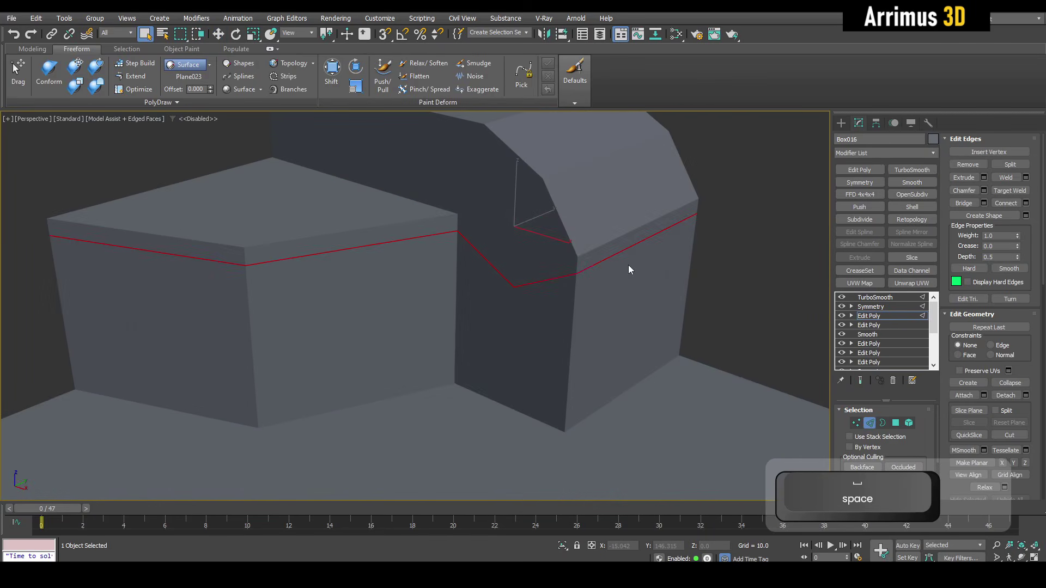
- Keep only the new loop's handle segments selected and slide them down along the edges with the Edge constraint
{"action": "middle_click_drag", "start_coordinate": [629, 265], "coordinate": [645, 266]}
{"action": "key", "text": "alt+x"}
{"action": "middle_click_drag", "start_coordinate": [465, 257], "coordinate": [490, 271], "text": "alt"}
{"action": "left_click_drag", "start_coordinate": [418, 246], "coordinate": [420, 248], "text": "alt"}
{"action": "key", "text": "alt+x"}
{"action": "key", "text": "w"}
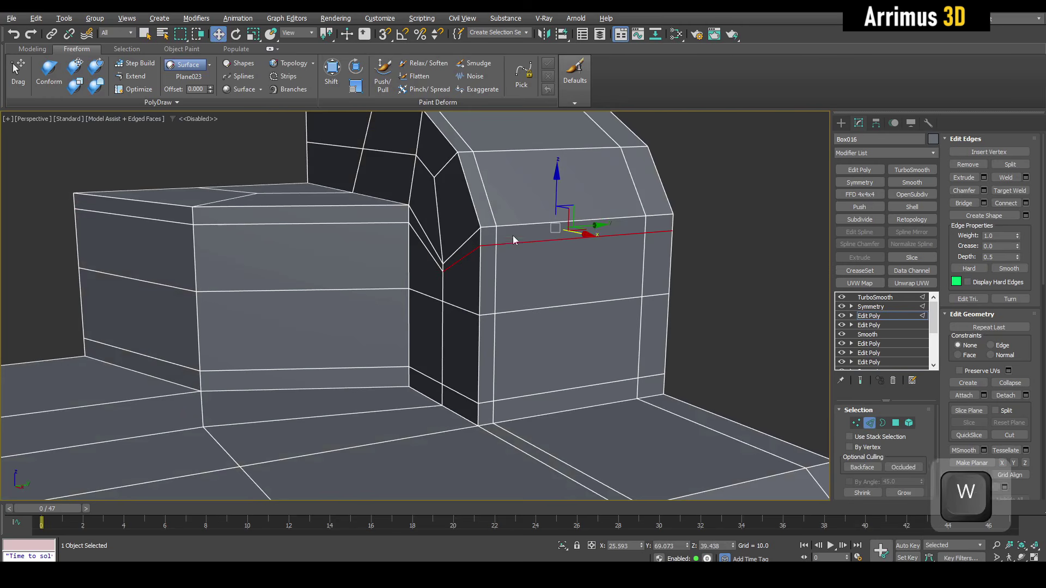
{"action": "key", "text": "shift+v"}
{"action": "left_click_drag", "start_coordinate": [556, 195], "coordinate": [556, 216]}
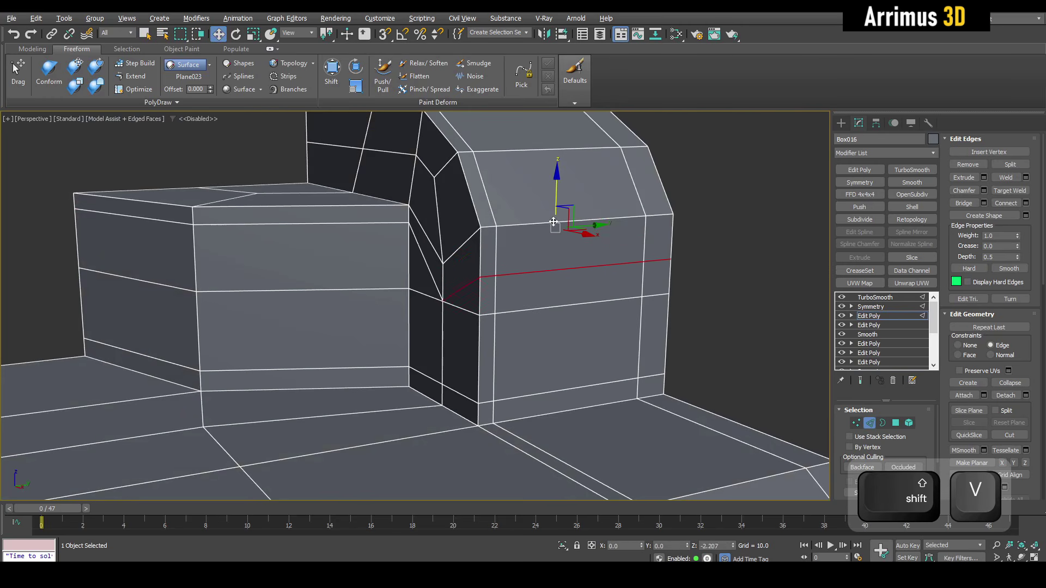
{"action": "key", "text": "alt+x"}
{"action": "key", "text": "alt+x"}
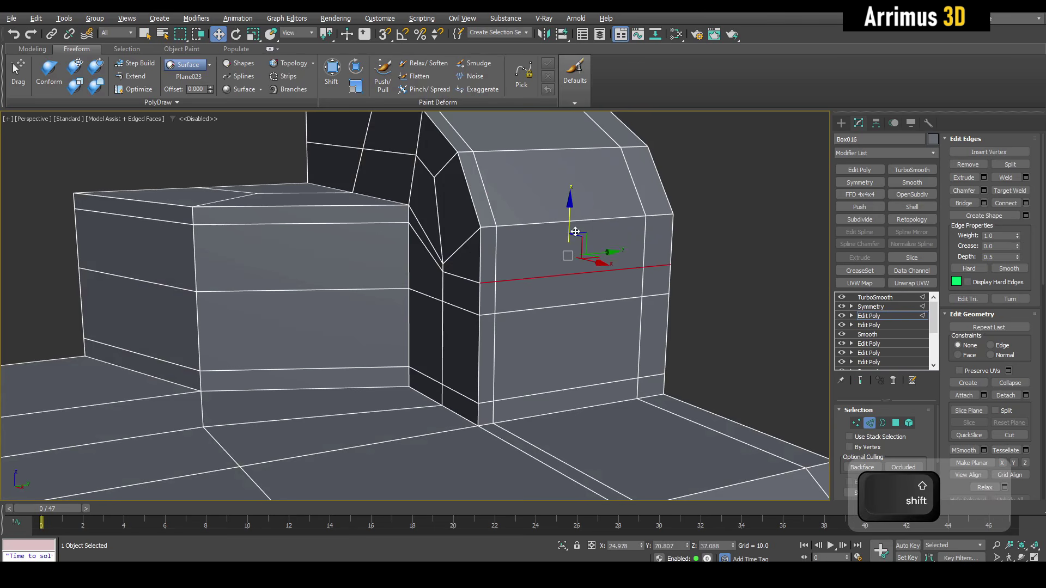
- Examine the smoothed junction between boss and handle, and the cage with all of its vertices selected
{"action": "key", "text": "q"}
{"action": "key", "text": "space"}
{"action": "key", "text": "1"}
{"action": "middle_click_drag", "start_coordinate": [491, 256], "coordinate": [534, 293], "text": "alt"}
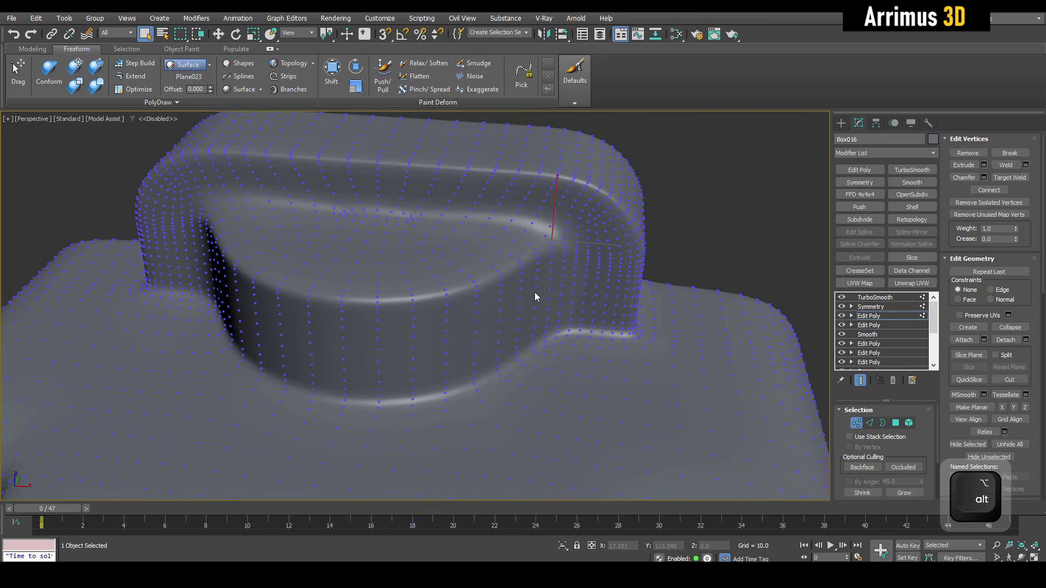
{"action": "key", "text": "space"}
{"action": "middle_click_drag", "start_coordinate": [548, 258], "coordinate": [556, 291]}
{"action": "key", "text": "ctrl+a"}
{"action": "middle_click_drag", "start_coordinate": [556, 292], "coordinate": [462, 280]}
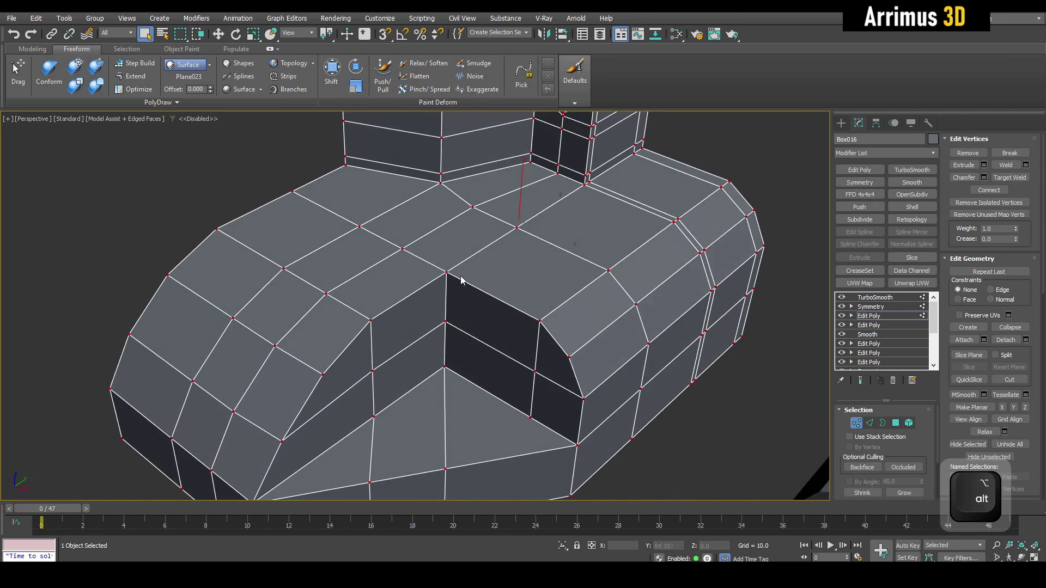
- Try to insert full edge loops around the inner corner of the front recess and preview the smoothing
{"action": "scroll", "coordinate": [462, 280], "scroll_direction": "up", "scroll_amount": 3}
{"action": "key", "text": "alt+s"}
{"action": "left_click", "coordinate": [455, 280]}
{"action": "left_click", "coordinate": [418, 281]}
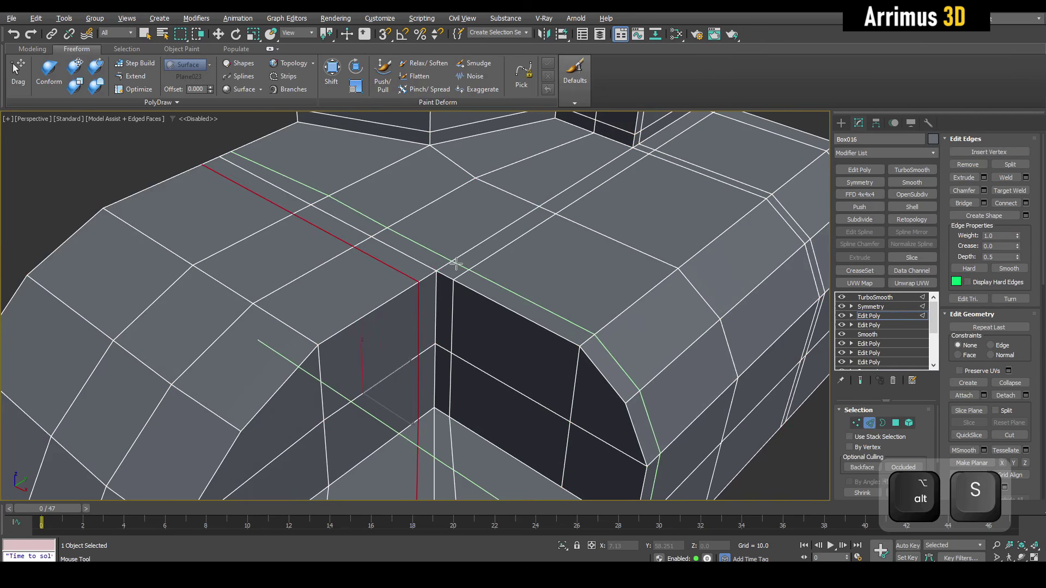
{"action": "left_click", "coordinate": [453, 261]}
{"action": "left_click", "coordinate": [421, 269]}
{"action": "right_click", "coordinate": [421, 269]}
{"action": "key", "text": "space"}
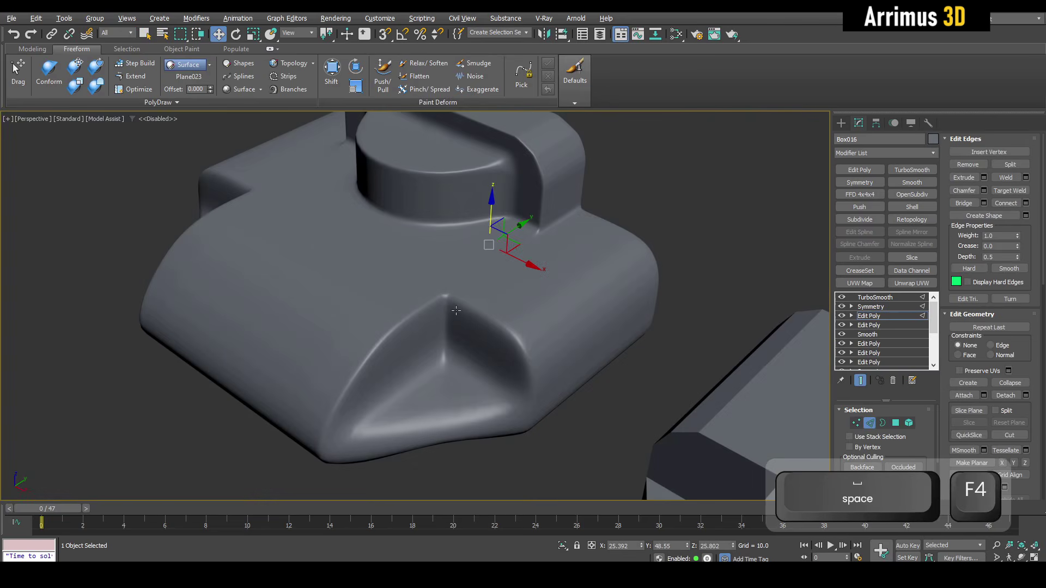
- Undo the edge loops inserted around the recess's inner corner
{"action": "key", "text": "space"}
{"action": "scroll", "coordinate": [467, 304], "scroll_direction": "up", "scroll_amount": 3}
{"action": "key", "text": "ctrl+z"}
{"action": "key", "text": "ctrl+z"}
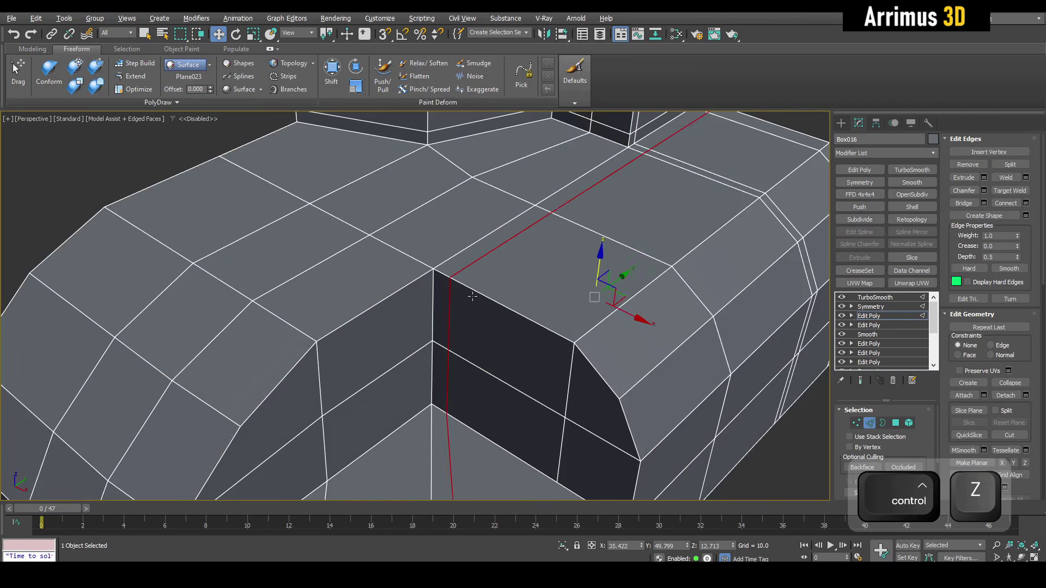
{"action": "key", "text": "ctrl+z"}
- Connect the recess's upper inner corner vertex to the vertex diagonally behind it on the top surface
{"action": "middle_click_drag", "start_coordinate": [463, 299], "coordinate": [472, 315]}
{"action": "key", "text": "1"}
{"action": "key", "text": "q"}
{"action": "left_click", "coordinate": [443, 284]}
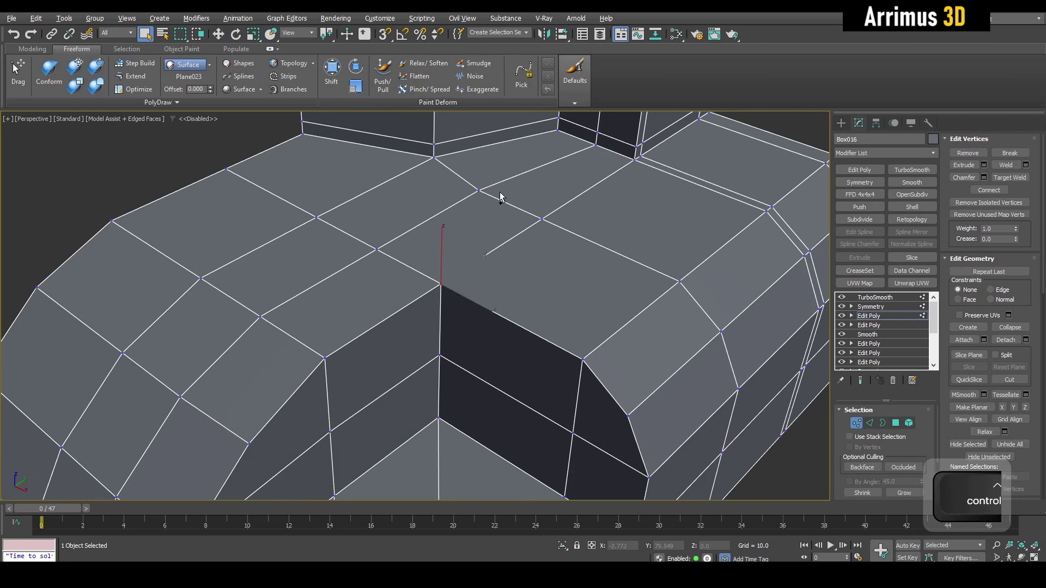
{"action": "left_click", "coordinate": [479, 191], "text": "ctrl"}
{"action": "key", "text": "alt+shift+w"}
{"action": "left_click", "coordinate": [509, 254]}
- Cut support edges on both sides of the recess's vertical inner corner, from the neighbouring top vertices down both walls
{"action": "middle_click_drag", "start_coordinate": [509, 255], "coordinate": [521, 243]}
{"action": "key", "text": "alt+c"}
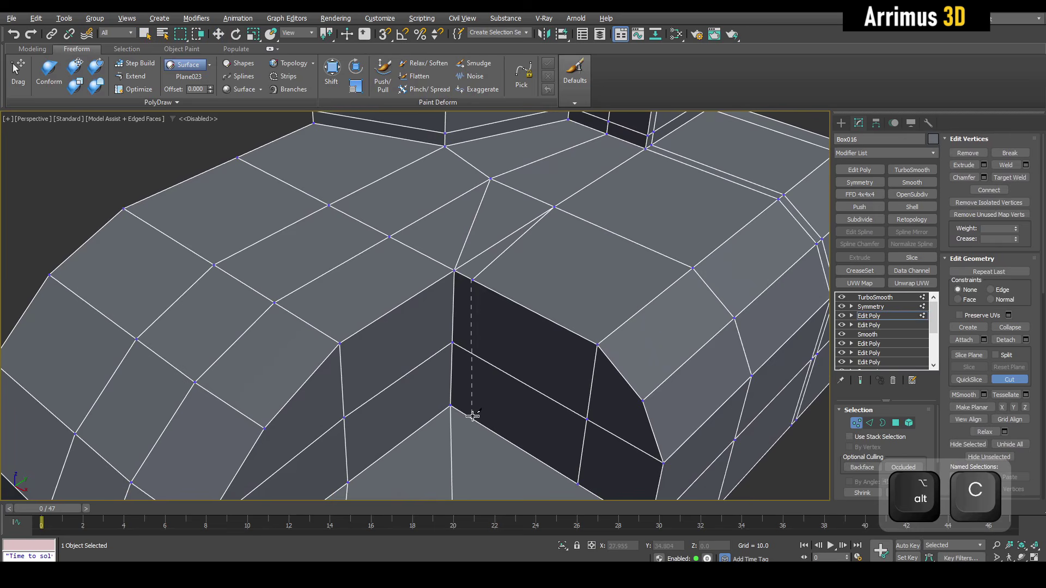
{"action": "left_click", "coordinate": [389, 237]}
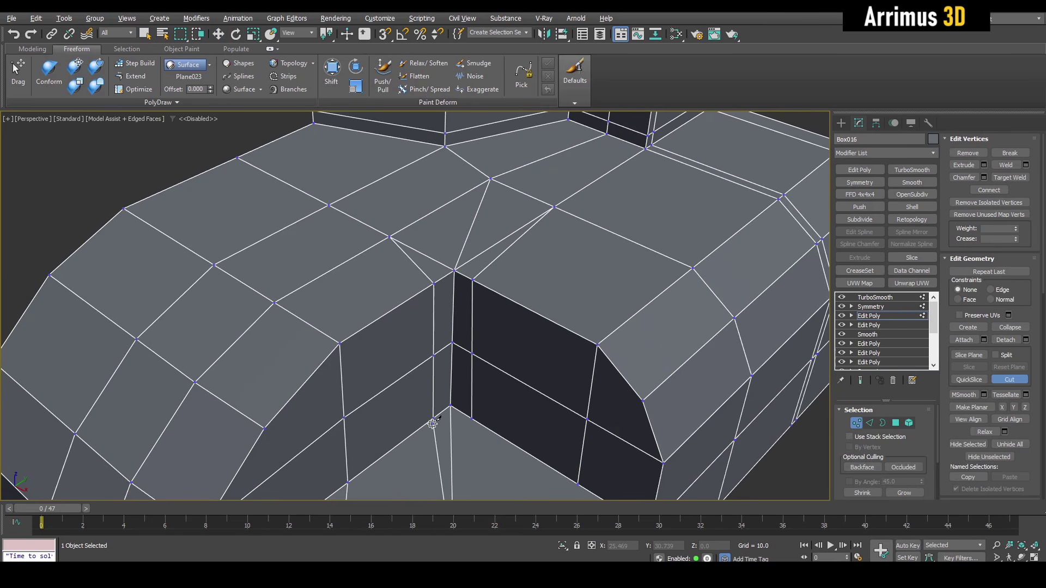
{"action": "right_click", "coordinate": [451, 332]}
- Remove the two original top-surface edges that run into the recess's upper inner corner vertex
{"action": "key", "text": "2"}
{"action": "left_click", "coordinate": [436, 262]}
{"action": "left_click", "coordinate": [473, 259], "text": "ctrl"}
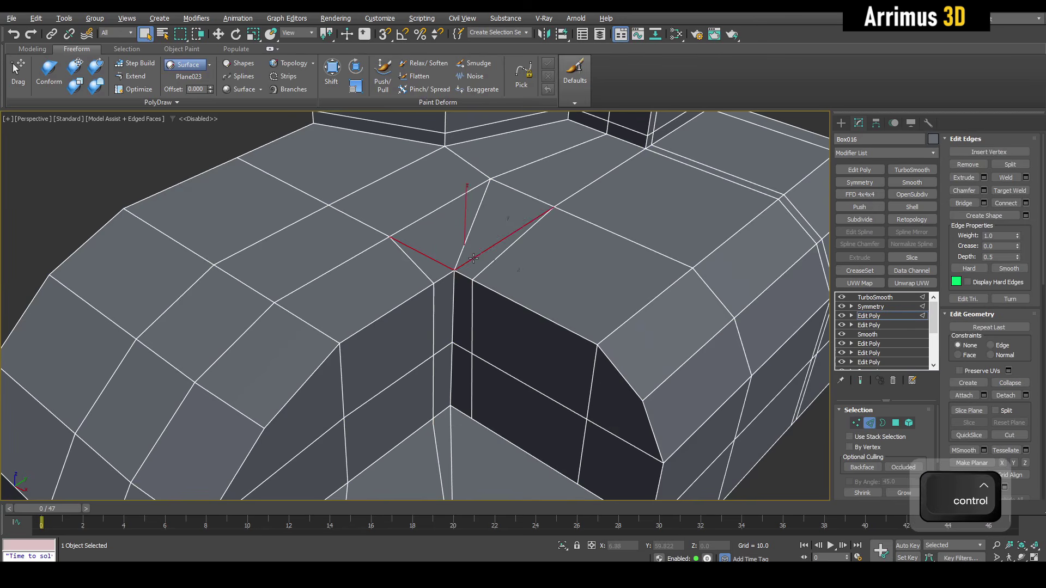
{"action": "key", "text": "ctrl+BackSpace"}
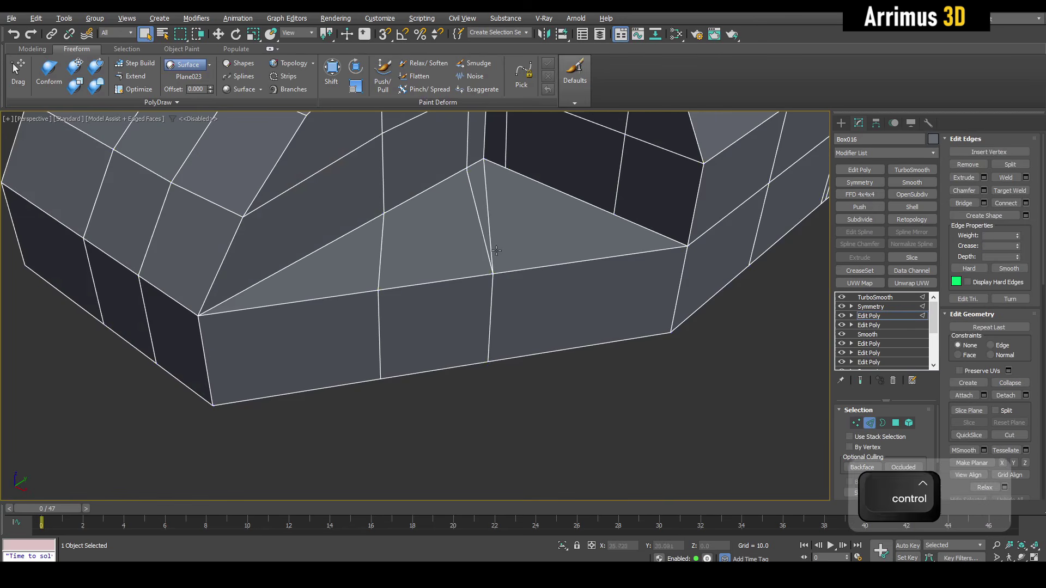
- Cut a support edge along the recess floor beside the longer wall and down the outer face, target-welding the extra vertex near the corner
{"action": "key", "text": "1"}
{"action": "key", "text": "shift+w"}
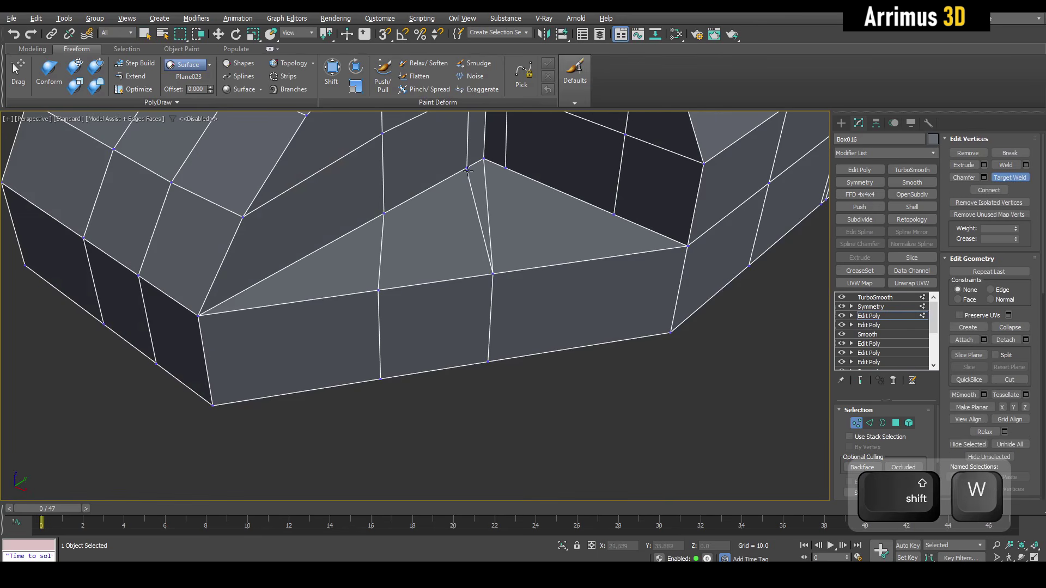
{"action": "key", "text": "alt+c"}
{"action": "left_click", "coordinate": [506, 168]}
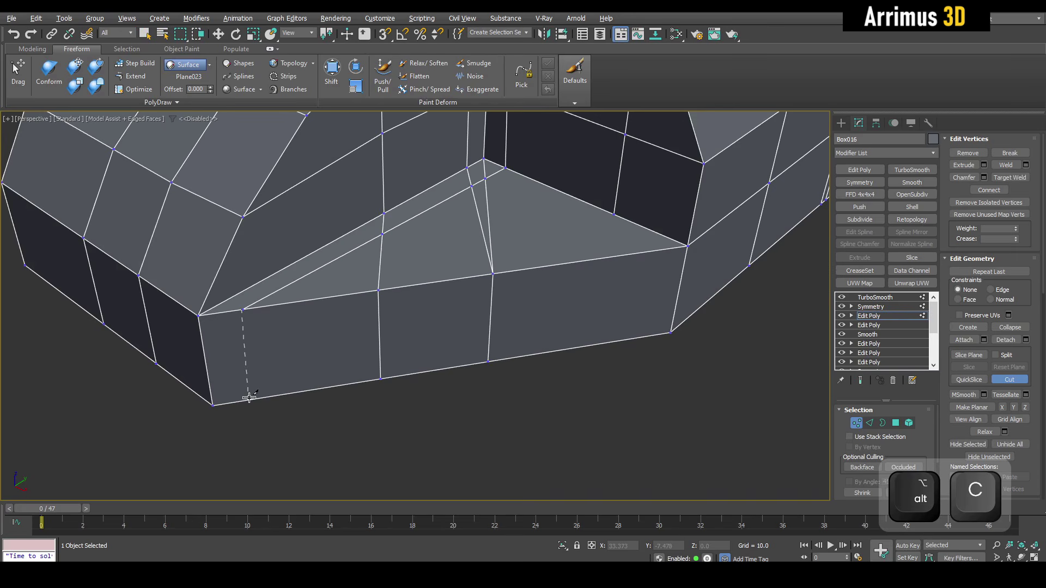
{"action": "middle_click_drag", "start_coordinate": [397, 291], "coordinate": [455, 252], "text": "alt"}
{"action": "right_click", "coordinate": [455, 252]}
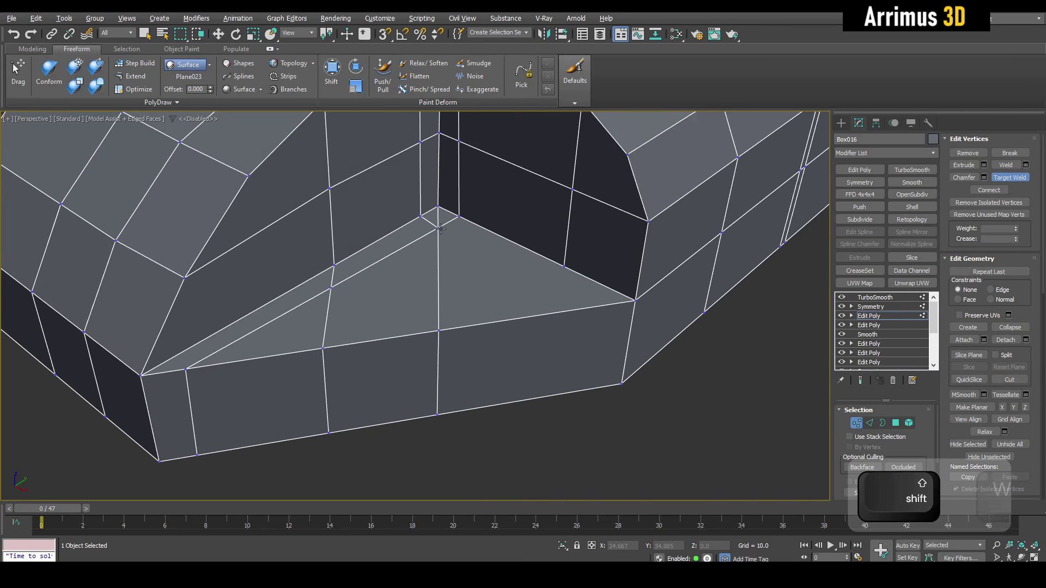
- Cut a matching support edge along the recess floor beside the shorter wall and down the outer face
{"action": "key", "text": "alt+c"}
{"action": "left_click", "coordinate": [439, 227]}
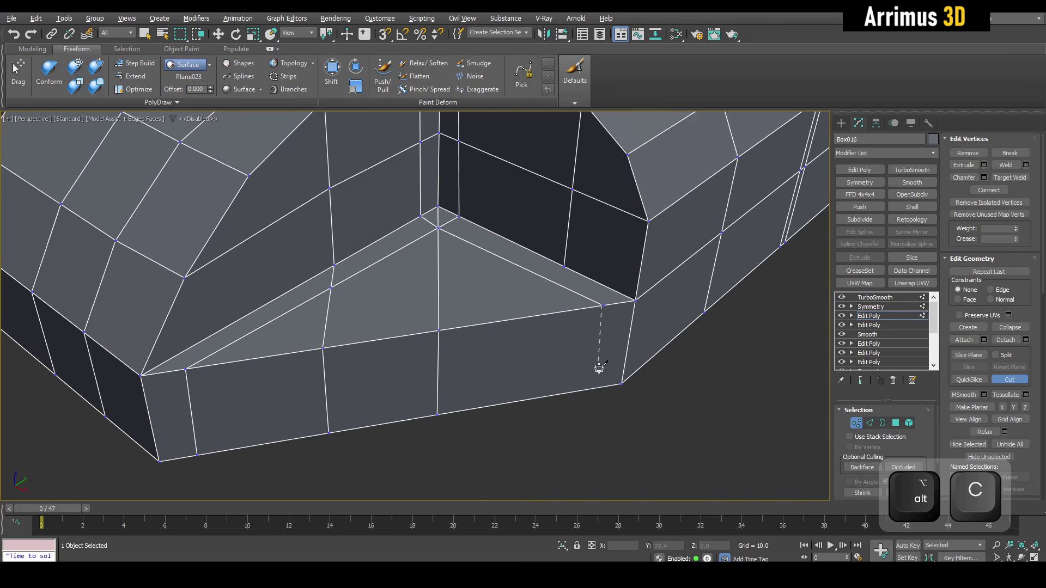
{"action": "left_click", "coordinate": [597, 388]}
{"action": "right_click", "coordinate": [467, 218]}
- Remove the short diagonal edge at the inner corner of the recess floor
{"action": "key", "text": "2"}
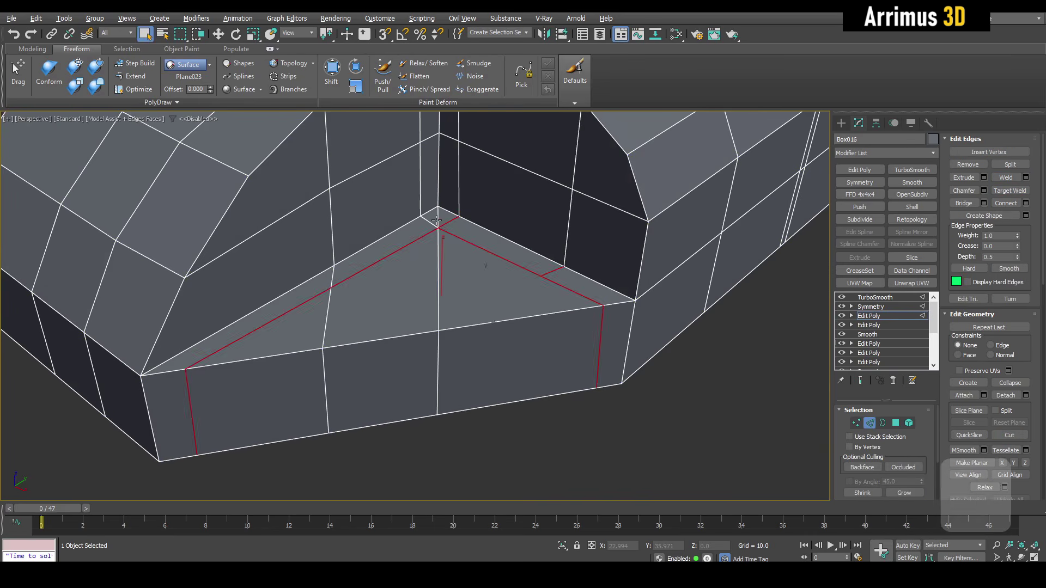
{"action": "key", "text": "ctrl+BackSpace"}
{"action": "middle_click_drag", "start_coordinate": [436, 220], "coordinate": [408, 288]}
{"action": "scroll", "coordinate": [439, 266], "scroll_direction": "down", "scroll_amount": 3}
{"action": "key", "text": "1"}
{"action": "middle_click_drag", "start_coordinate": [430, 239], "coordinate": [443, 258]}
{"action": "key", "text": "alt+s"}
{"action": "right_click", "coordinate": [435, 312]}
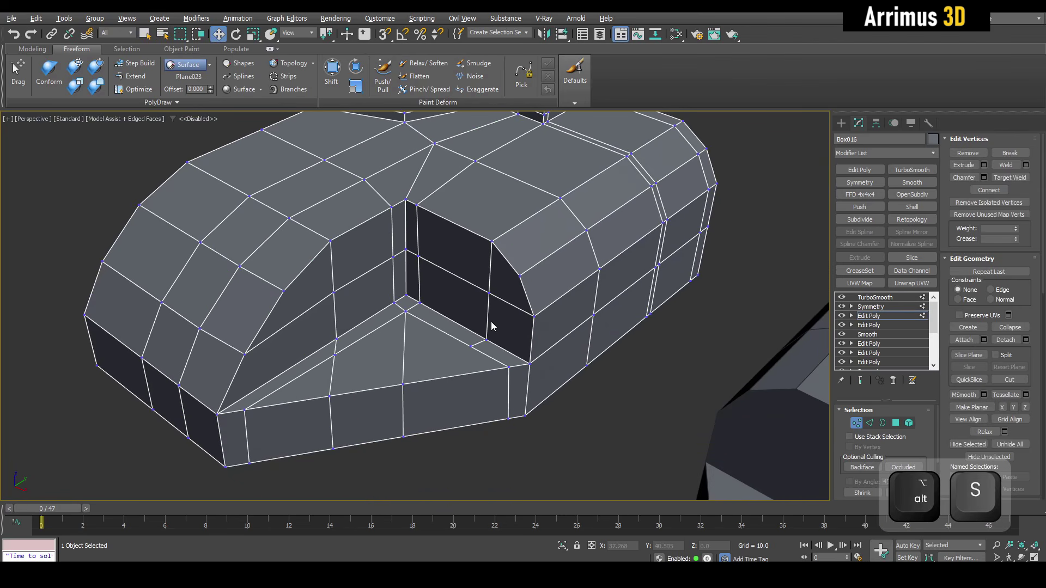
{"action": "key", "text": "alt+c"}
{"action": "middle_click_drag", "start_coordinate": [548, 371], "coordinate": [466, 348], "text": "alt"}
{"action": "right_click", "coordinate": [467, 347]}
- Remove the edge loop below the boss's top rim, including its vertices, and return to vertex editing
{"action": "middle_click_drag", "start_coordinate": [570, 275], "coordinate": [550, 310], "text": "alt"}
{"action": "middle_click_drag", "start_coordinate": [550, 262], "coordinate": [532, 207]}
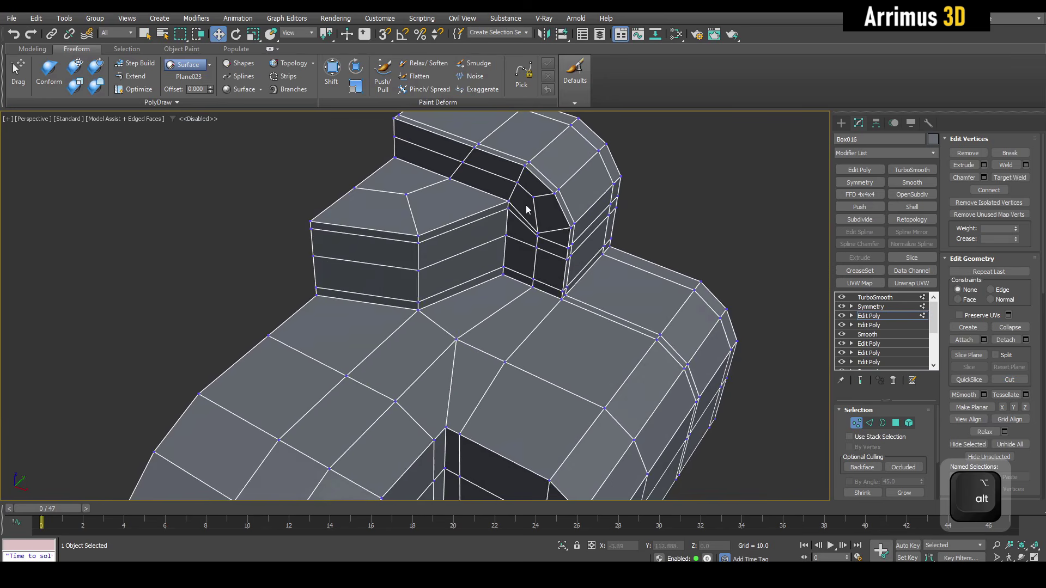
{"action": "scroll", "coordinate": [510, 229], "scroll_direction": "up", "scroll_amount": 5}
{"action": "key", "text": "2"}
{"action": "double_click", "coordinate": [512, 233]}
{"action": "key", "text": "q"}
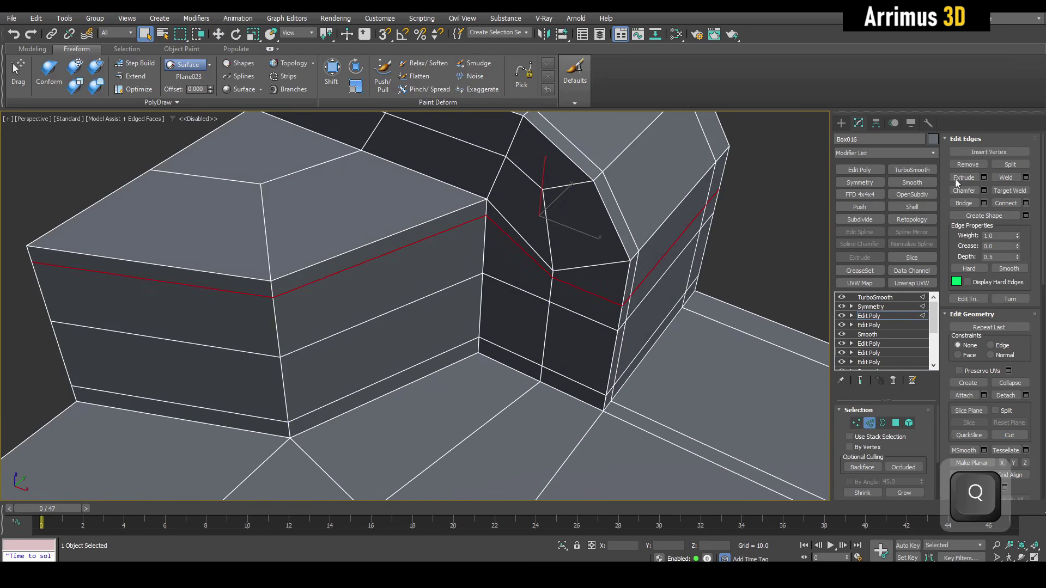
{"action": "left_click", "coordinate": [962, 167], "text": "ctrl"}
{"action": "key", "text": "1"}
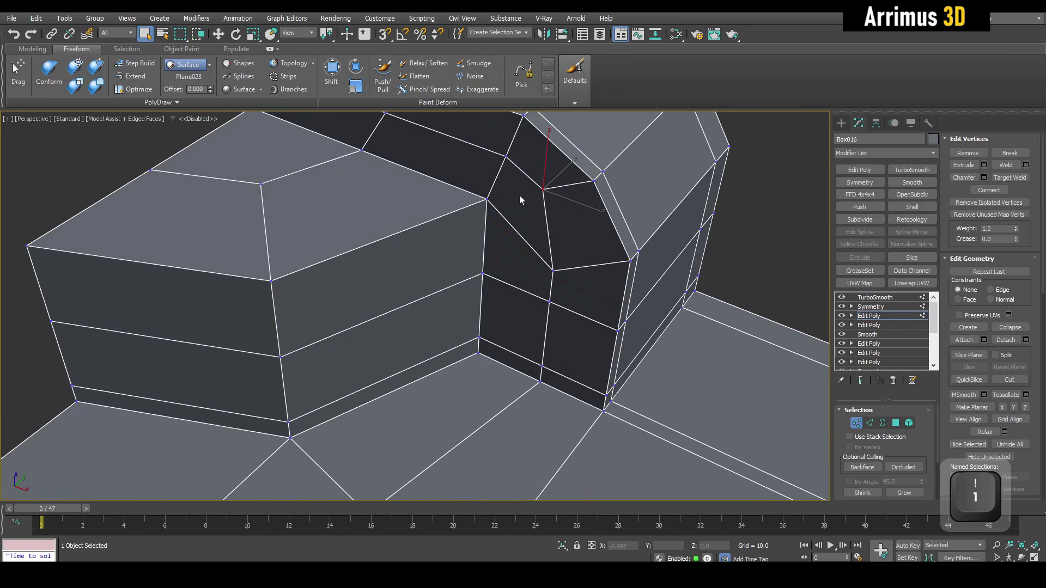
- Connect the boss's top corner to the adjacent handle vertex and cut support edges along both sides of the boss's top rim
{"action": "left_click", "coordinate": [486, 200], "text": "ctrl"}
{"action": "key", "text": "alt+c"}
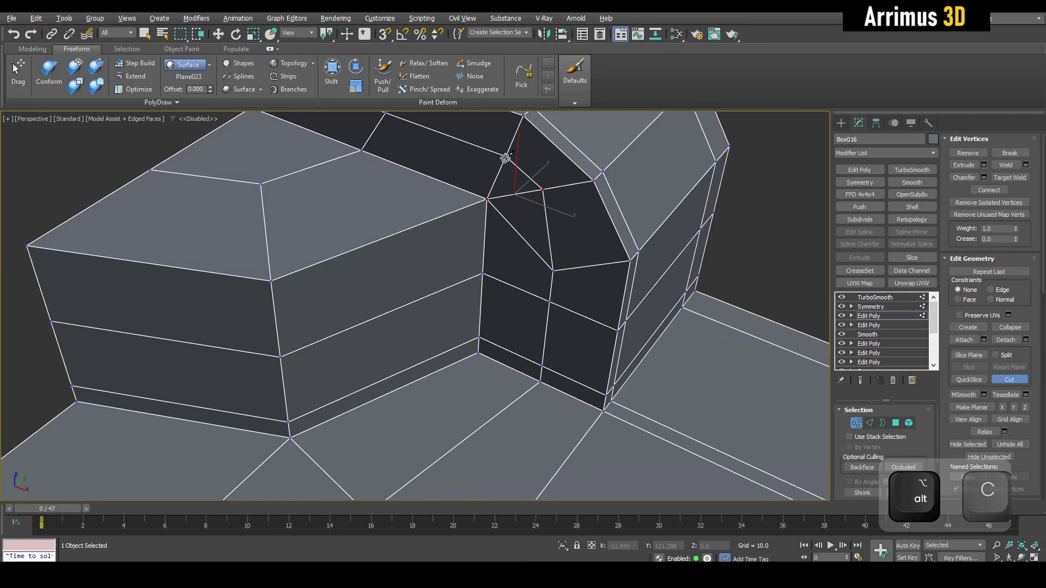
{"action": "left_click", "coordinate": [506, 158]}
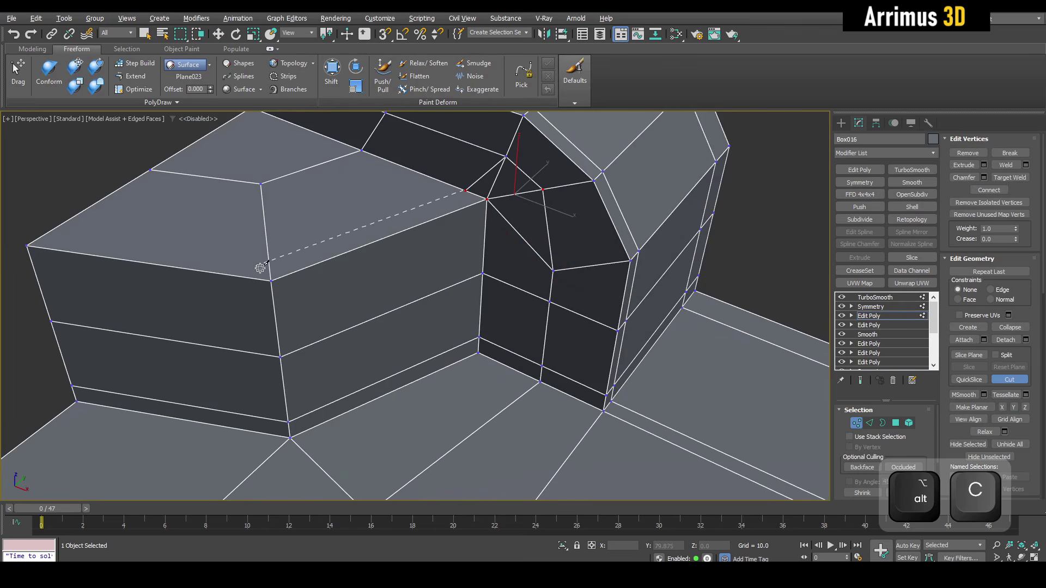
{"action": "left_click", "coordinate": [47, 232]}
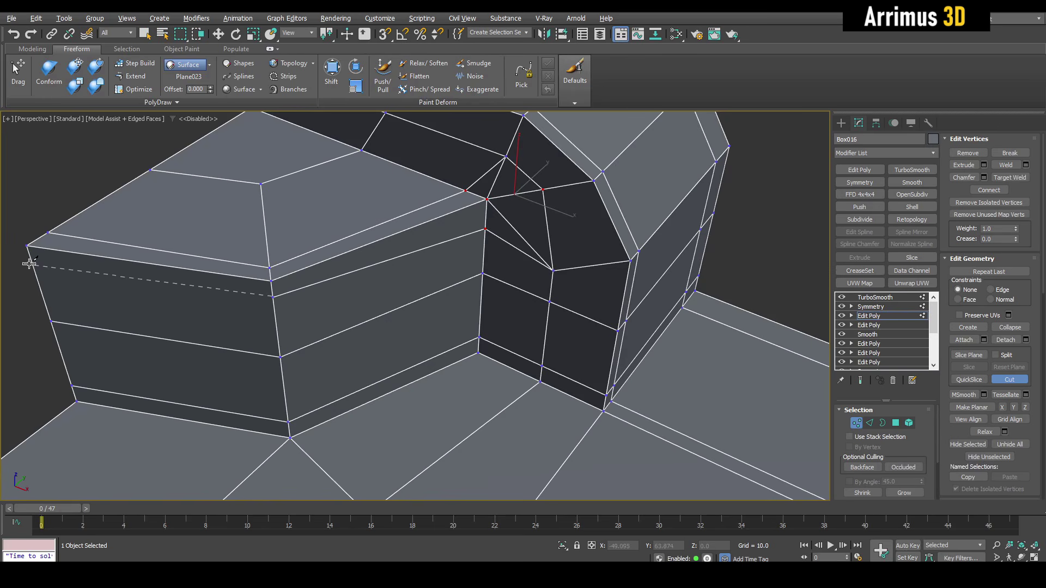
- Remove the leftover diagonal edge running from the boss's top corner across the handle's inner face
{"action": "key", "text": "2"}
{"action": "left_click", "coordinate": [495, 222]}
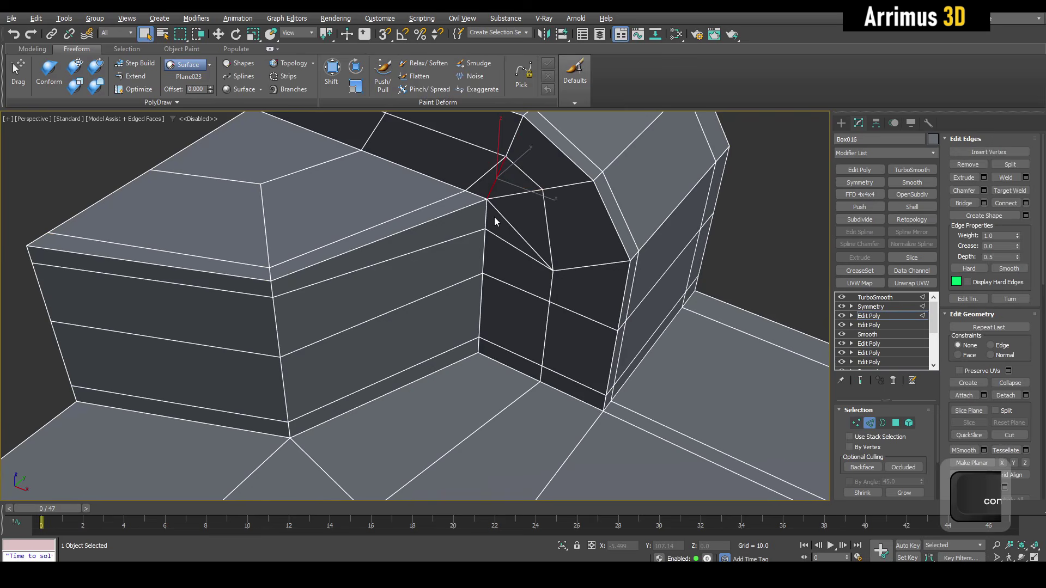
{"action": "key", "text": "ctrl+BackSpace"}
{"action": "middle_click_drag", "start_coordinate": [500, 223], "coordinate": [367, 186], "text": "alt"}
{"action": "key", "text": "space"}
{"action": "key", "text": "space"}
{"action": "key", "text": "alt+s"}
{"action": "right_click", "coordinate": [509, 261]}
{"action": "scroll", "coordinate": [504, 238], "scroll_direction": "down", "scroll_amount": 5}
{"action": "scroll", "coordinate": [504, 255], "scroll_direction": "up", "scroll_amount": 5}
- Cut a support edge along the handle's face beside the boss and continue it across the floor around the boss's base
{"action": "key", "text": "1"}
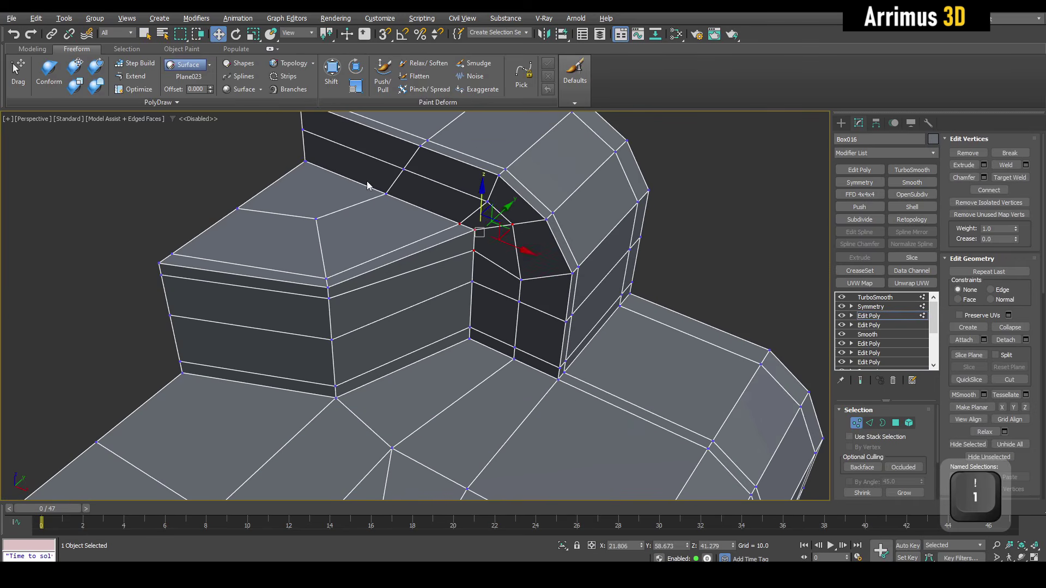
{"action": "key", "text": "alt+c"}
{"action": "left_click", "coordinate": [305, 151]}
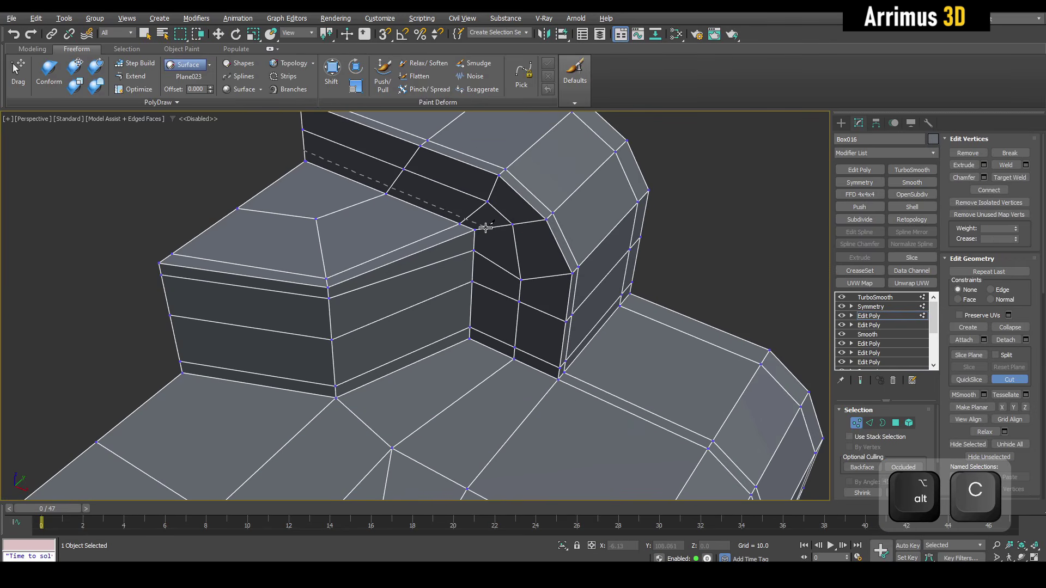
{"action": "left_click", "coordinate": [320, 414]}
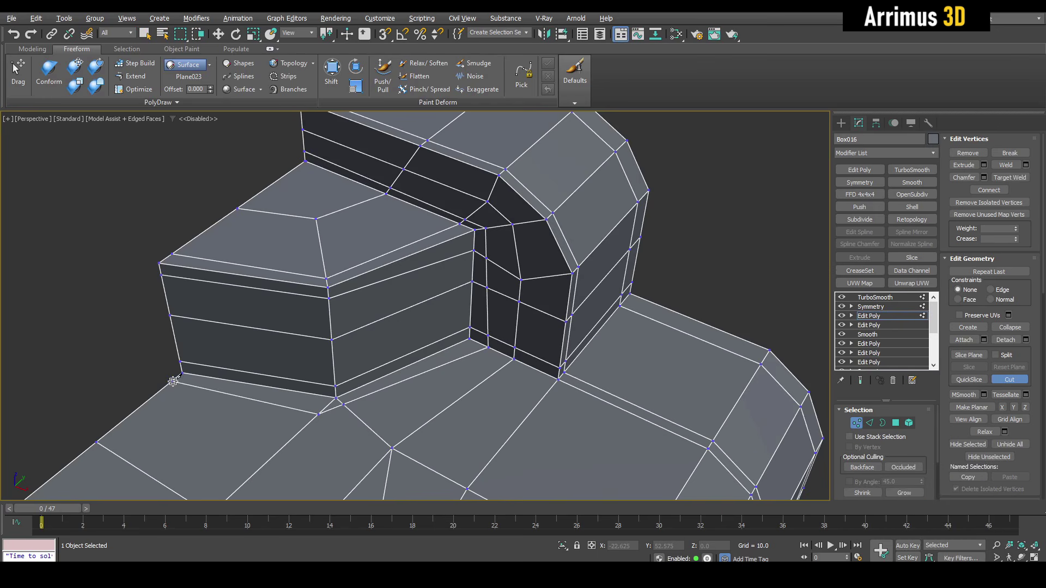
- Target-weld the extra vertex near the boss's base corner to the corner of the new floor support loop
{"action": "key", "text": "Escape"}
{"action": "key", "text": "w"}
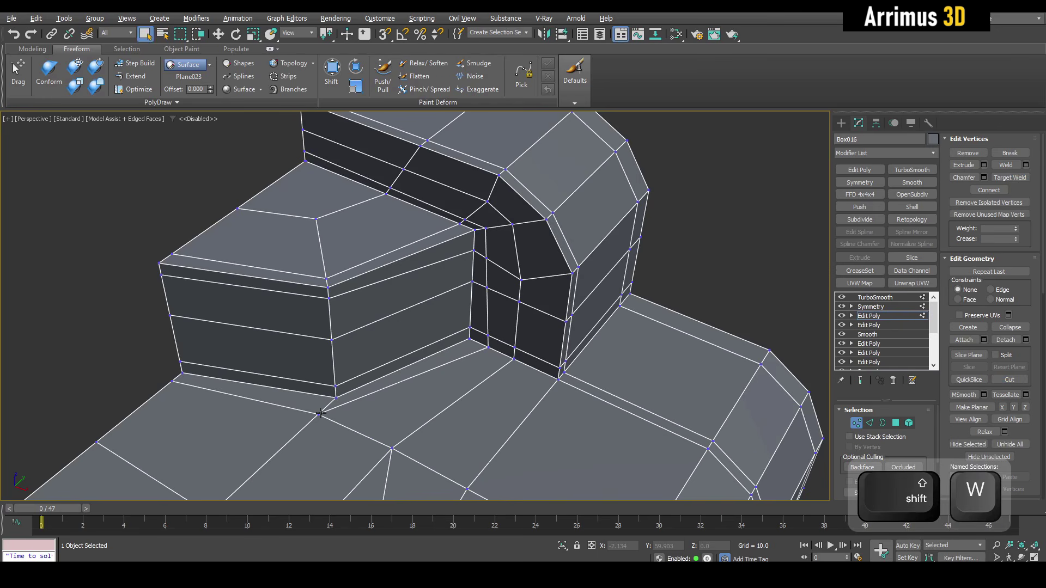
{"action": "left_click_drag", "start_coordinate": [338, 417], "coordinate": [365, 413]}
- Examine the smoothed boss and handle with edged faces hidden, and leave vertex editing
{"action": "key", "text": "space"}
{"action": "scroll", "coordinate": [525, 312], "scroll_direction": "up", "scroll_amount": 3}
{"action": "key", "text": "F4"}
{"action": "middle_click_drag", "start_coordinate": [525, 313], "coordinate": [440, 223], "text": "alt"}
{"action": "key", "text": "F4"}
{"action": "scroll", "coordinate": [435, 324], "scroll_direction": "down", "scroll_amount": 5}
{"action": "key", "text": "1"}
{"action": "key", "text": "F4"}
{"action": "key", "text": "q"}
{"action": "scroll", "coordinate": [498, 315], "scroll_direction": "down", "scroll_amount": 2}
{"action": "scroll", "coordinate": [484, 346], "scroll_direction": "down", "scroll_amount": 4}
{"action": "scroll", "coordinate": [452, 262], "scroll_direction": "up", "scroll_amount": 4}
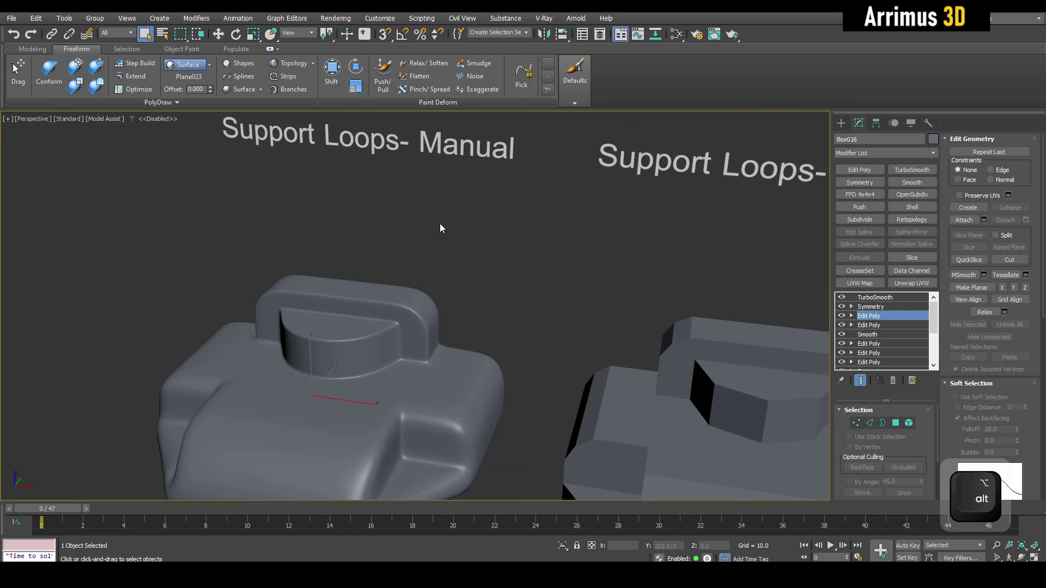
- Select the neighbouring unsmoothed model Box017 and add a Chamfer modifier between its upper Edit Poly and the Symmetry
{"action": "middle_click_drag", "start_coordinate": [514, 272], "coordinate": [434, 237]}
{"action": "scroll", "coordinate": [434, 241], "scroll_direction": "down", "scroll_amount": 5}
{"action": "scroll", "coordinate": [572, 330], "scroll_direction": "up", "scroll_amount": 6}
{"action": "key", "text": "F4"}
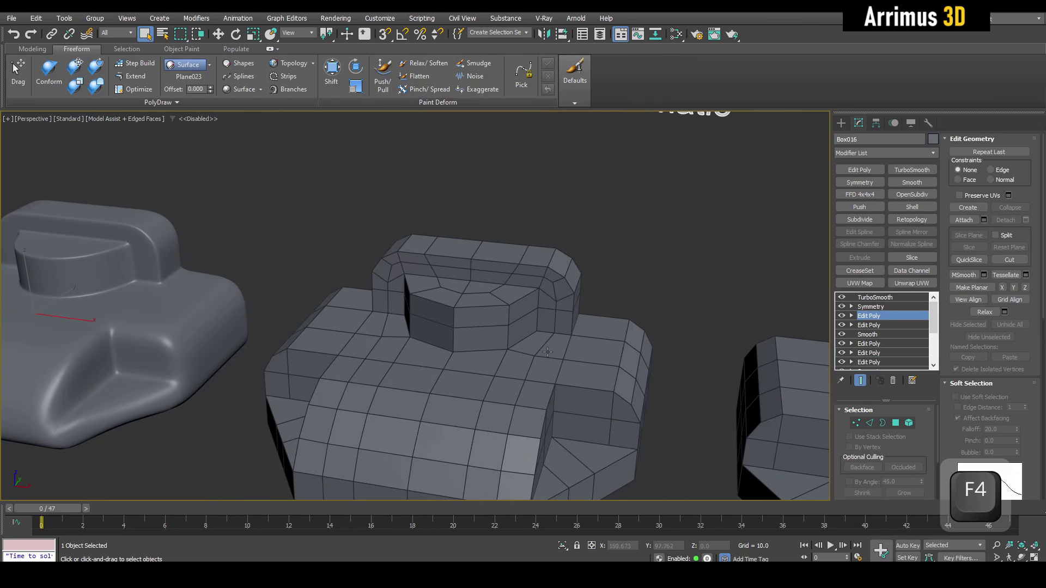
{"action": "left_click", "coordinate": [537, 311]}
{"action": "middle_click_drag", "start_coordinate": [573, 319], "coordinate": [581, 321]}
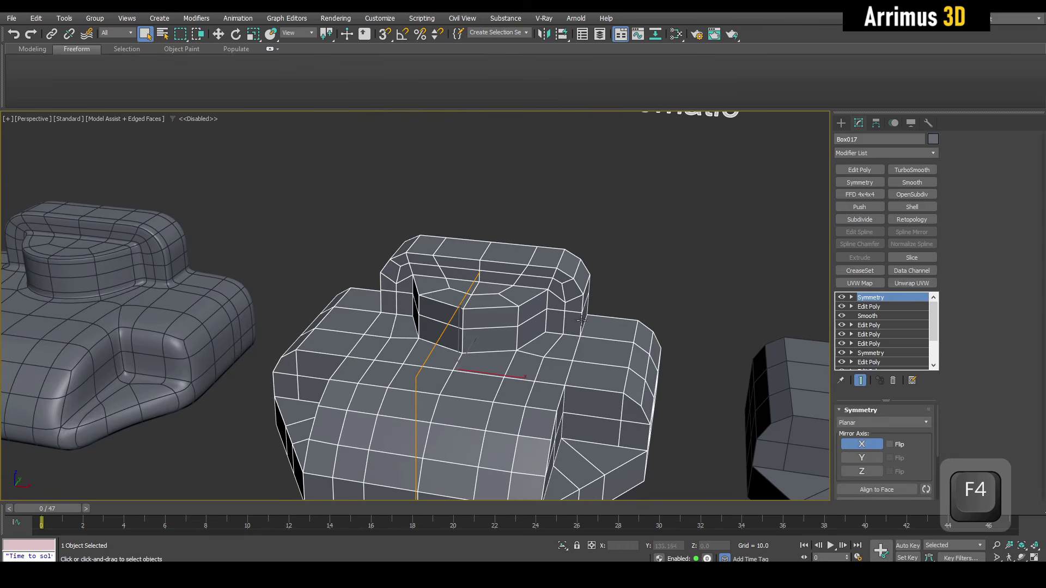
{"action": "left_click", "coordinate": [877, 307]}
{"action": "left_click", "coordinate": [932, 153]}
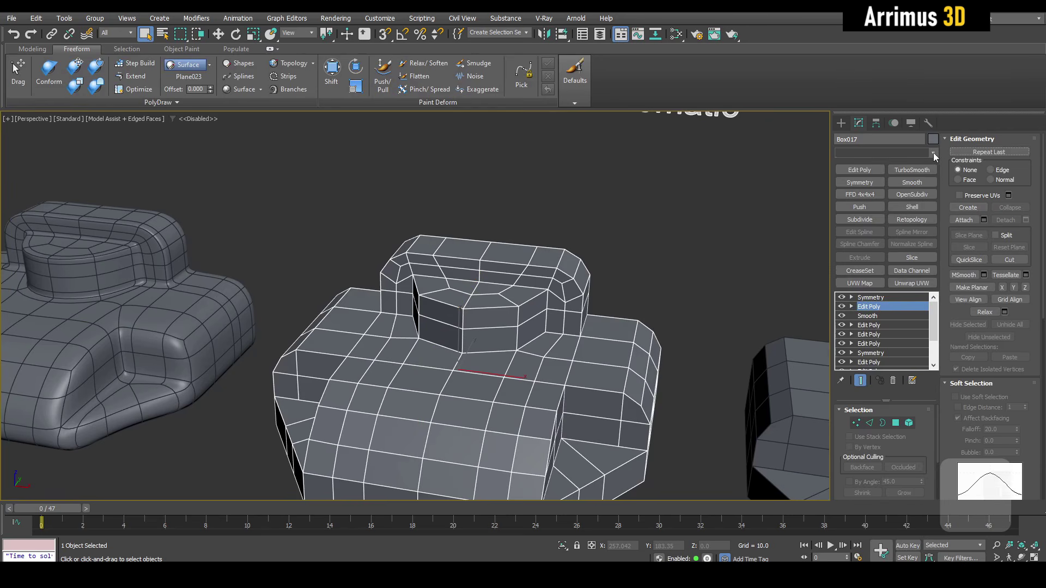
{"action": "left_click", "coordinate": [874, 362]}
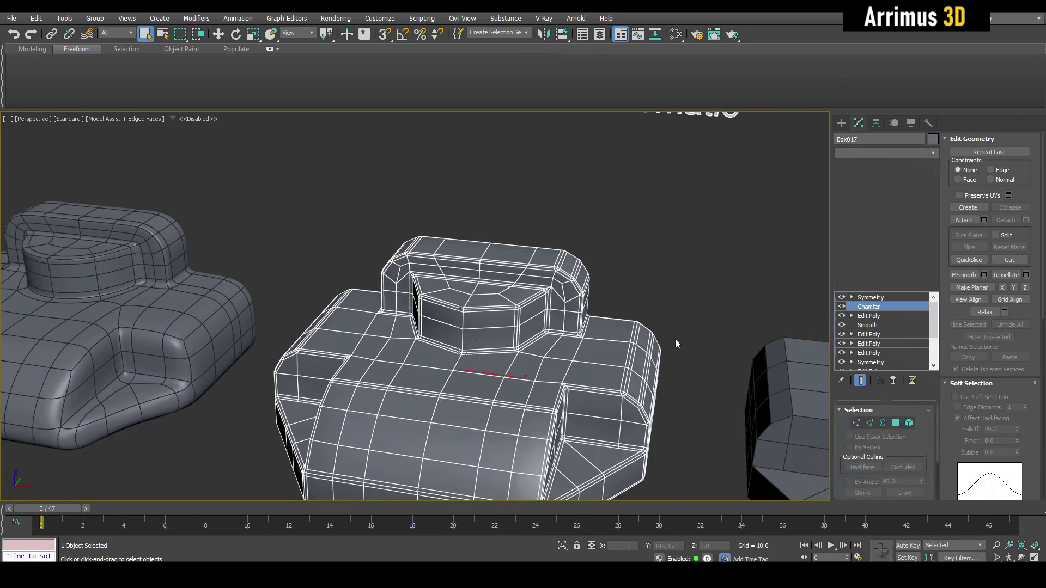
- Set the Chamfer modifier's mitering to Patch
{"action": "middle_click_drag", "start_coordinate": [675, 346], "coordinate": [606, 280], "text": "alt"}
{"action": "scroll", "coordinate": [607, 280], "scroll_direction": "up", "scroll_amount": 3}
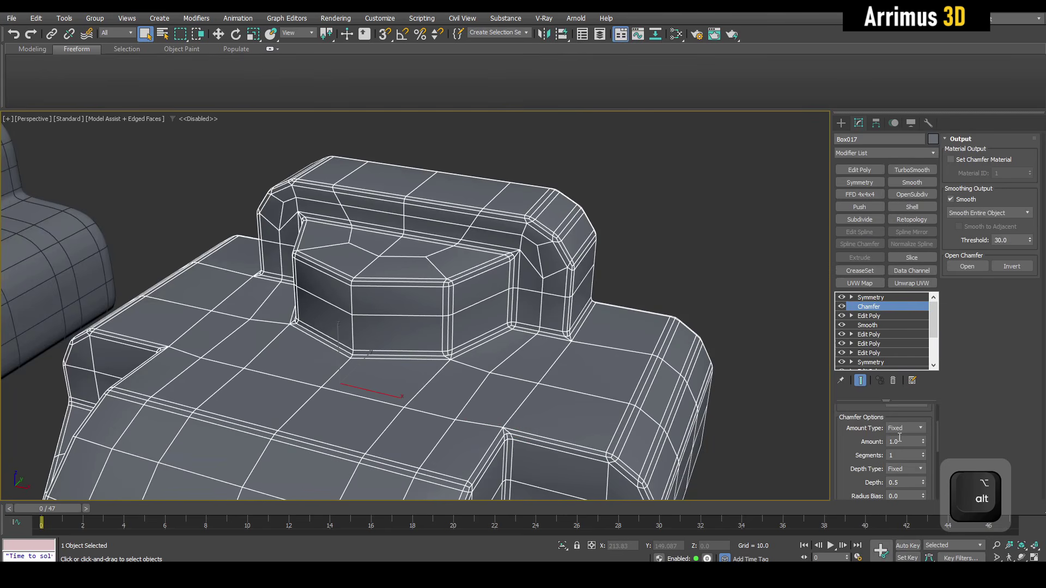
{"action": "scroll", "coordinate": [856, 441], "scroll_direction": "up", "scroll_amount": 2}
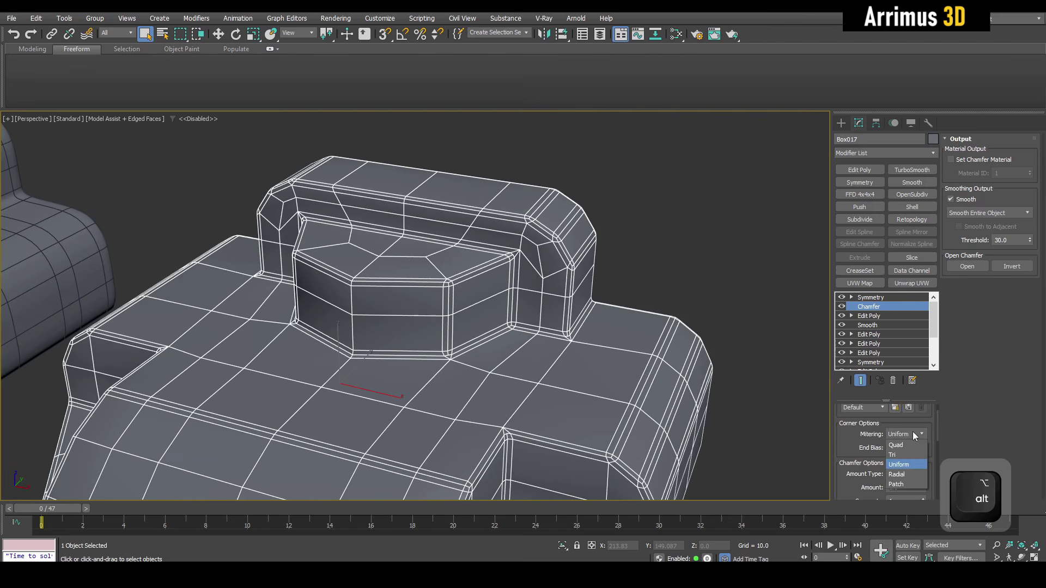
{"action": "left_click", "coordinate": [906, 482]}
- Set the Chamfer amount to 1.1 and its depth to 1.0
{"action": "scroll", "coordinate": [915, 473], "scroll_direction": "down", "scroll_amount": 1}
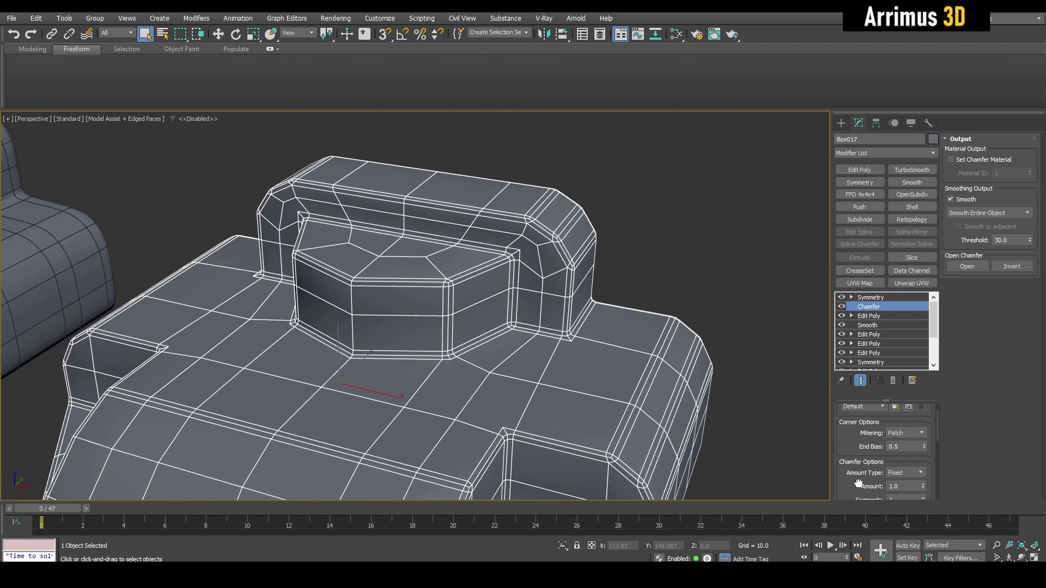
{"action": "left_click", "coordinate": [923, 474]}
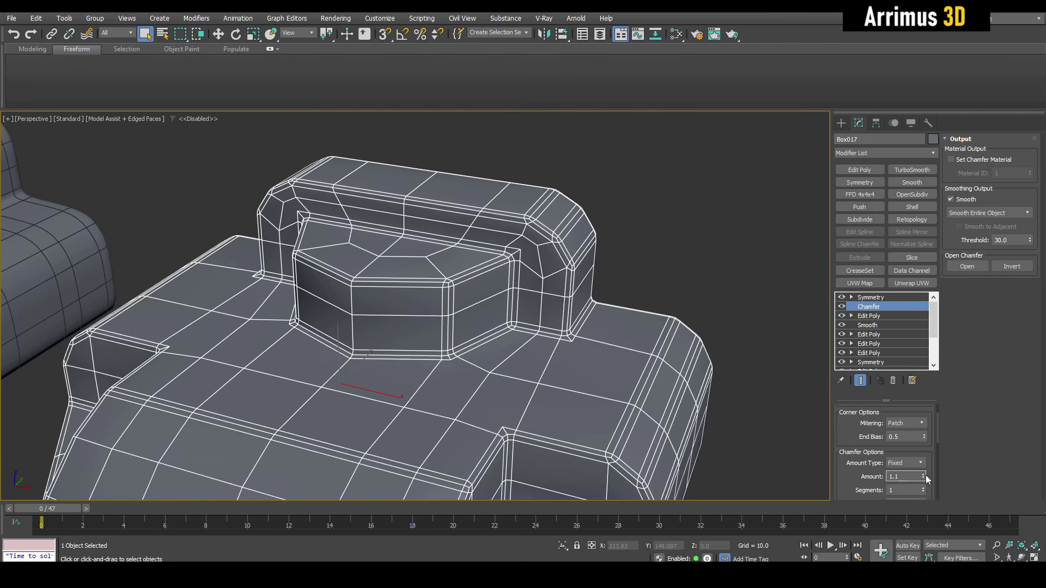
{"action": "left_click_drag", "start_coordinate": [857, 484], "coordinate": [850, 416]}
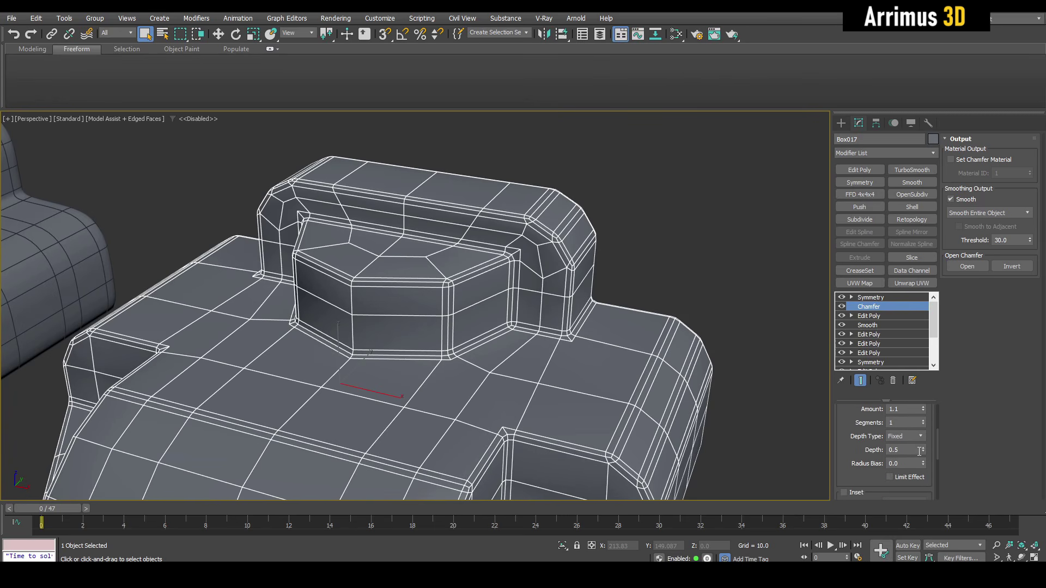
{"action": "left_click_drag", "start_coordinate": [923, 450], "coordinate": [925, 396]}
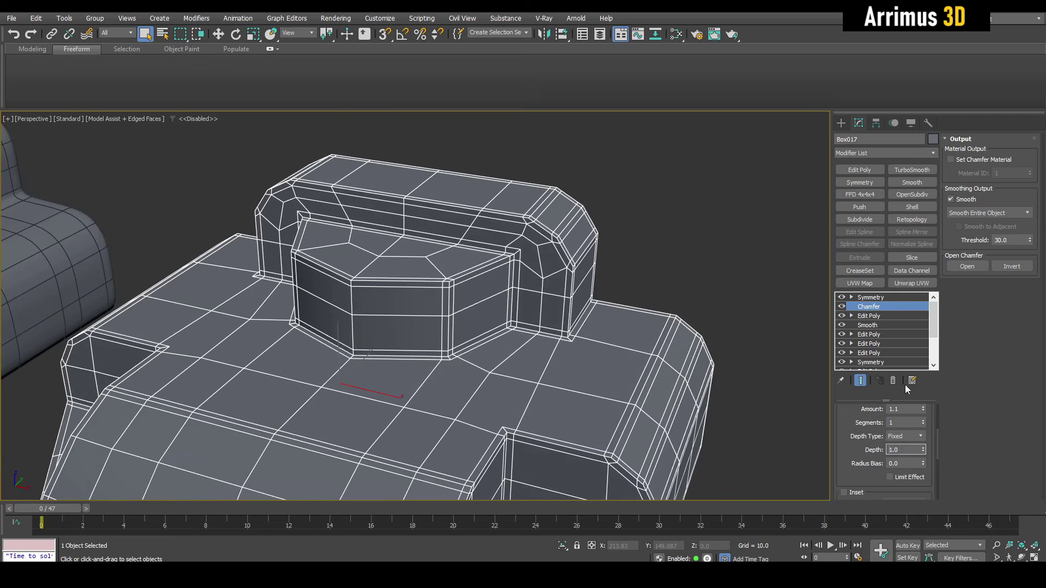
- Try raising the Chamfer's minimum angle filter to about 36.2 and inspect the handle's rounded corner
{"action": "middle_click_drag", "start_coordinate": [526, 298], "coordinate": [558, 318]}
{"action": "scroll", "coordinate": [578, 252], "scroll_direction": "up", "scroll_amount": 4}
{"action": "middle_click_drag", "start_coordinate": [577, 252], "coordinate": [545, 199], "text": "alt"}
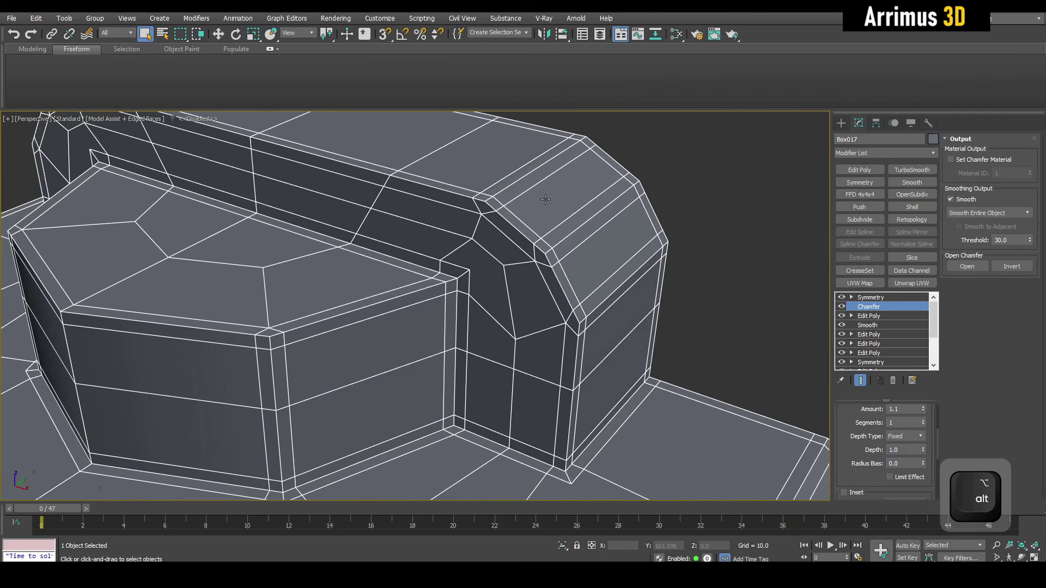
{"action": "left_click_drag", "start_coordinate": [847, 449], "coordinate": [841, 253]}
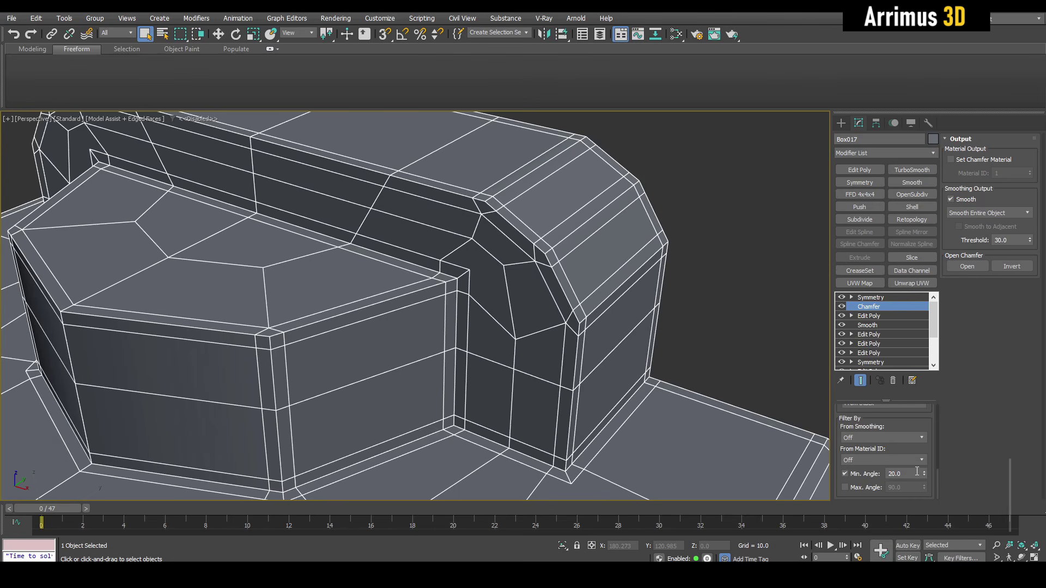
{"action": "left_click_drag", "start_coordinate": [923, 473], "coordinate": [925, 454]}
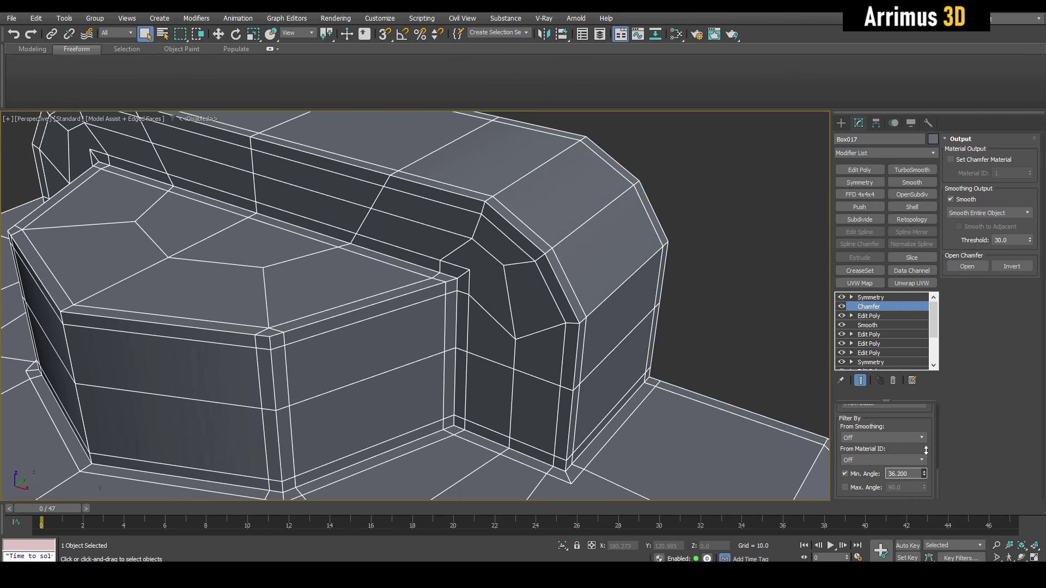
{"action": "scroll", "coordinate": [683, 316], "scroll_direction": "up", "scroll_amount": 3}
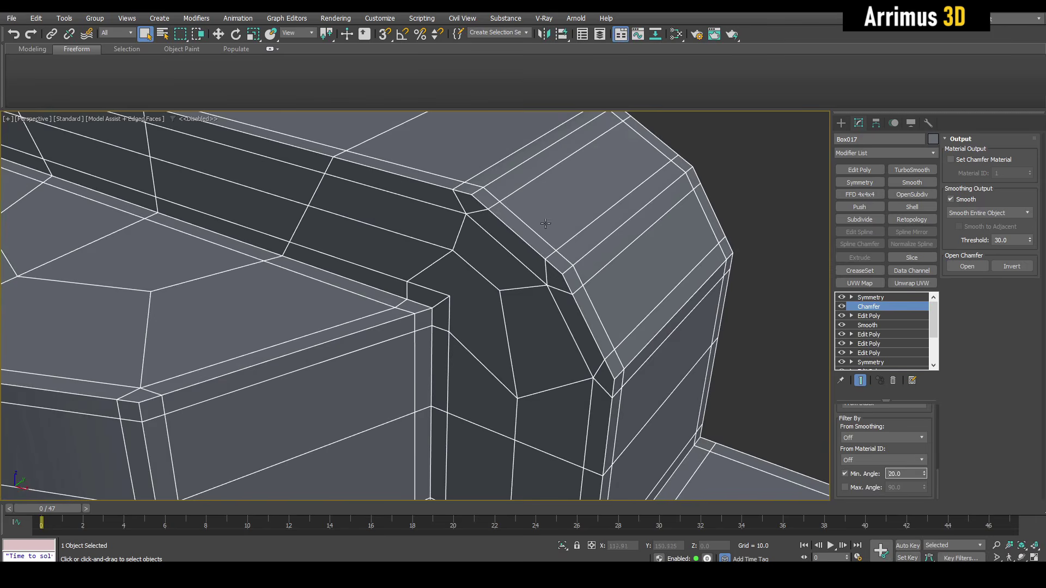
{"action": "middle_click_drag", "start_coordinate": [672, 212], "coordinate": [662, 252]}
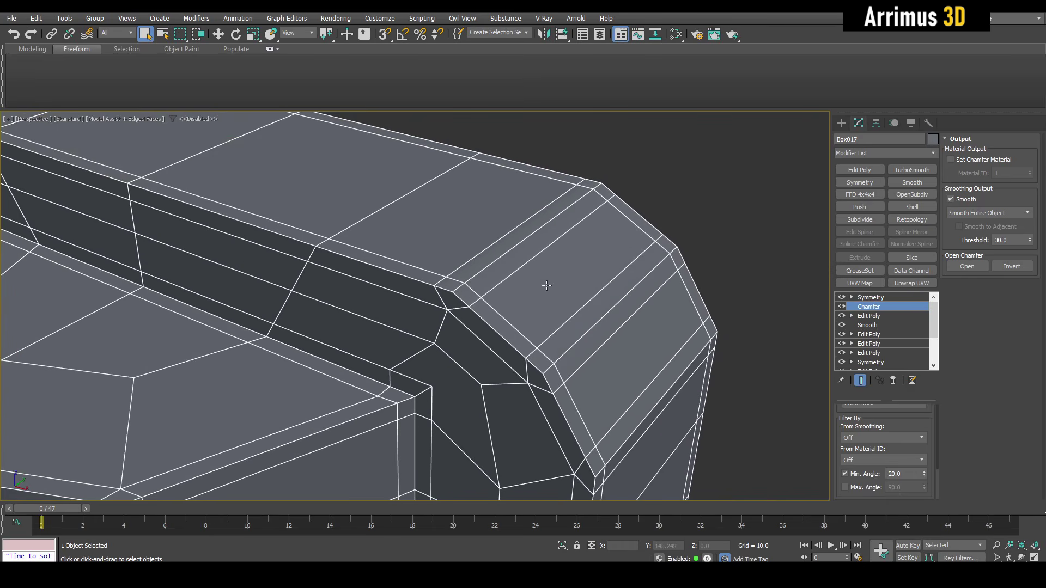
{"action": "scroll", "coordinate": [556, 269], "scroll_direction": "down", "scroll_amount": 2}
{"action": "middle_click_drag", "start_coordinate": [552, 281], "coordinate": [579, 276]}
{"action": "key", "text": "F4"}
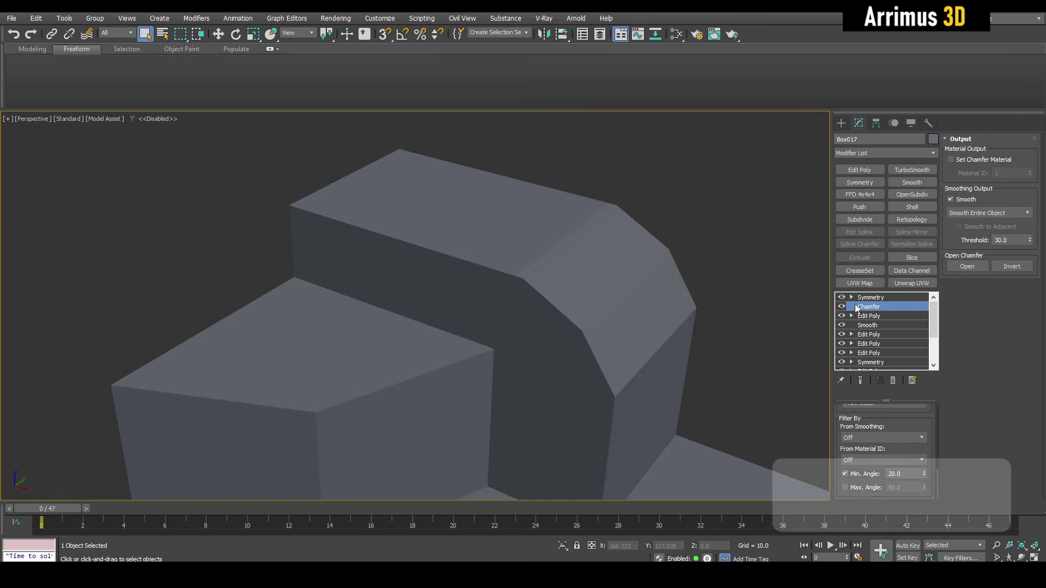
- Add a TurboSmooth modifier above the Symmetry with 2 iterations and view it without edged faces
{"action": "key", "text": "F4"}
{"action": "left_click", "coordinate": [872, 297]}
{"action": "left_click", "coordinate": [911, 171]}
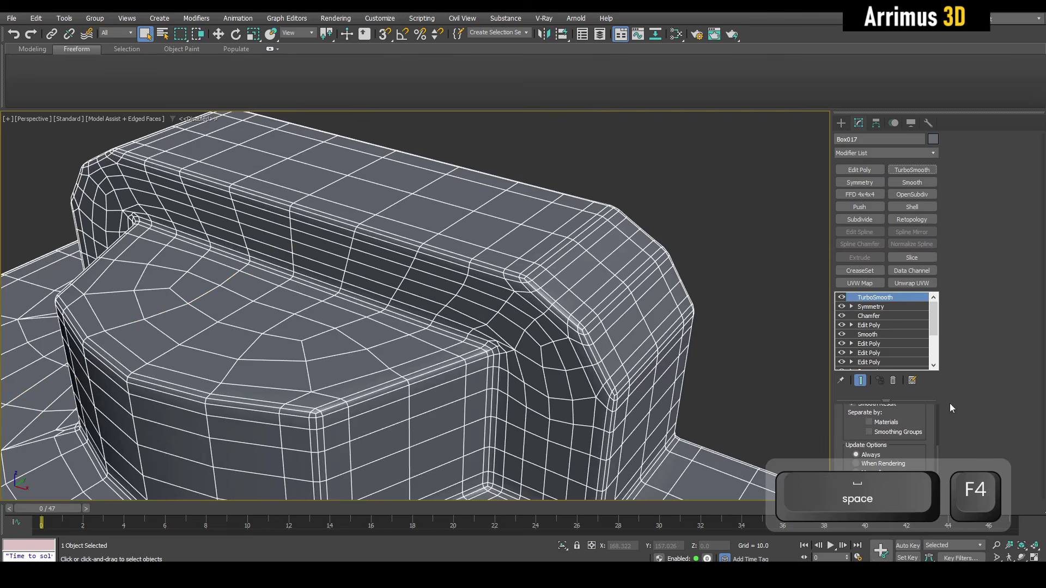
{"action": "scroll", "coordinate": [919, 425], "scroll_direction": "up", "scroll_amount": 3}
{"action": "left_click_drag", "start_coordinate": [917, 427], "coordinate": [916, 457]}
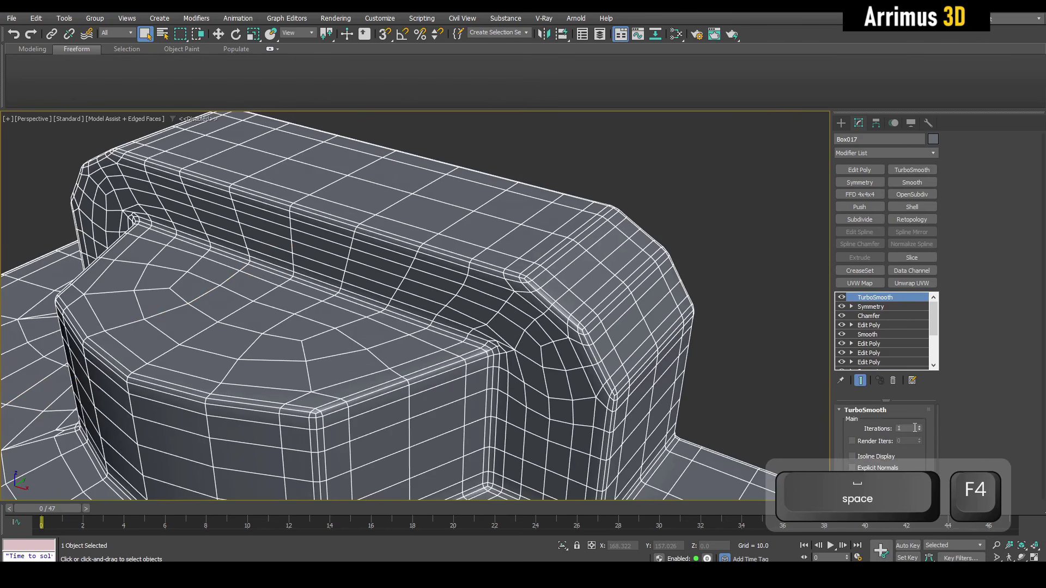
{"action": "double_click", "coordinate": [905, 429]}
{"action": "type", "text": "2"}
{"action": "key", "text": "Return"}
{"action": "key", "text": "F4"}
{"action": "scroll", "coordinate": [647, 278], "scroll_direction": "down", "scroll_amount": 5}
{"action": "scroll", "coordinate": [647, 318], "scroll_direction": "up", "scroll_amount": 3}
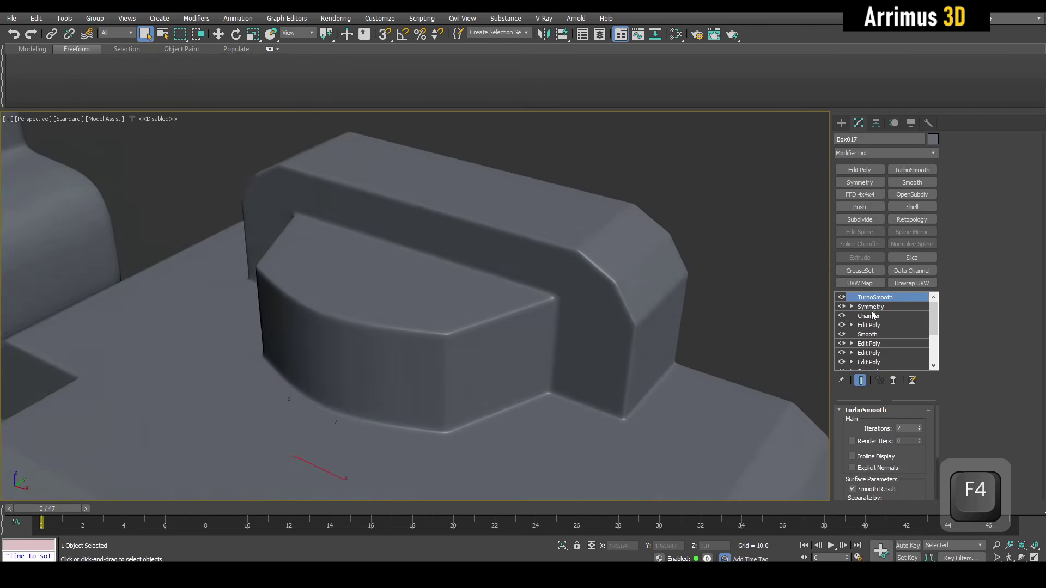
- Return to the Chamfer modifier with edged faces shown and set its minimum angle filter to 41.2
{"action": "key", "text": "F4"}
{"action": "left_click", "coordinate": [872, 316]}
{"action": "key", "text": "space"}
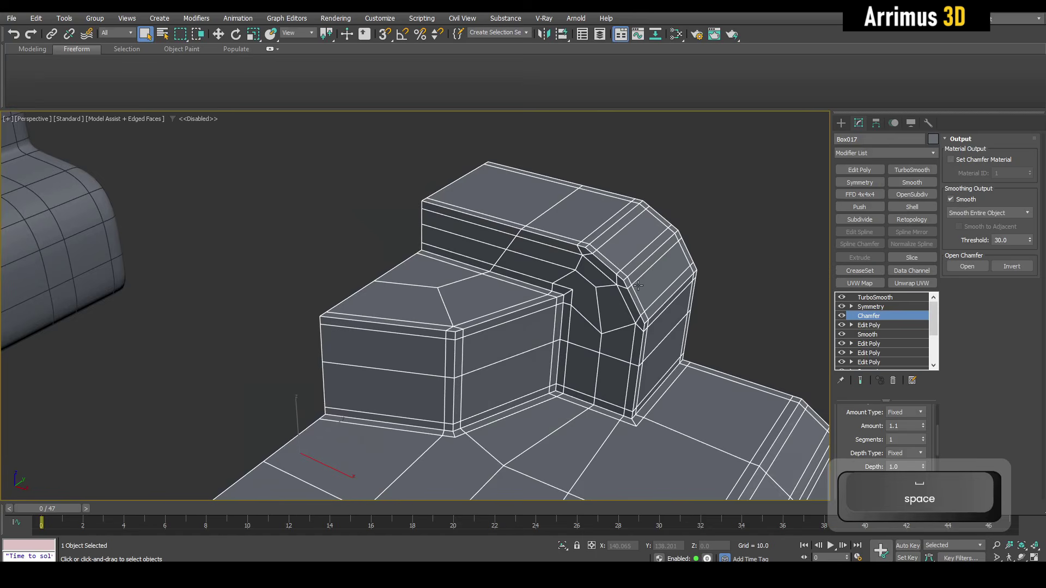
{"action": "scroll", "coordinate": [633, 295], "scroll_direction": "up", "scroll_amount": 3}
{"action": "left_click_drag", "start_coordinate": [857, 437], "coordinate": [850, 241]}
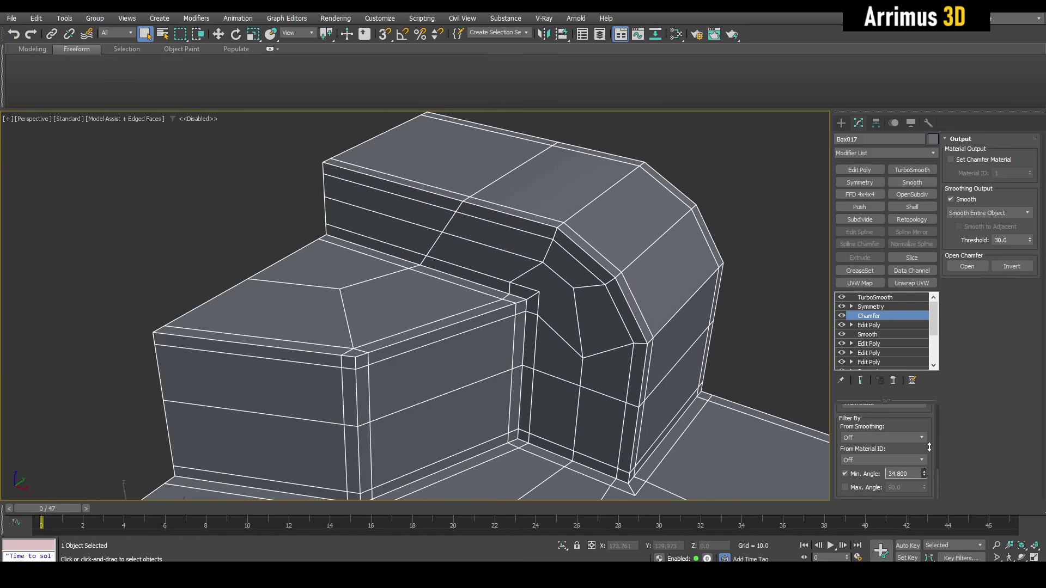
{"action": "left_click_drag", "start_coordinate": [929, 445], "coordinate": [929, 438]}
{"action": "scroll", "coordinate": [607, 369], "scroll_direction": "down", "scroll_amount": 10}
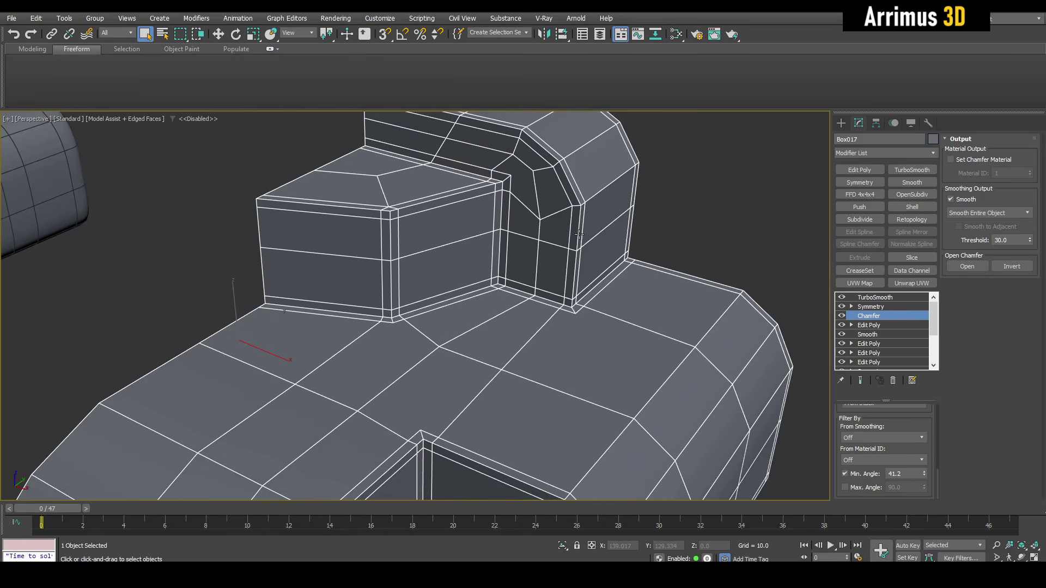
- Examine the whole smoothed model and the chamfered edges around the boss, testing the minimum angle filter
{"action": "key", "text": "space"}
{"action": "key", "text": "F4"}
{"action": "scroll", "coordinate": [576, 280], "scroll_direction": "down", "scroll_amount": 5}
{"action": "key", "text": "space"}
{"action": "key", "text": "F4"}
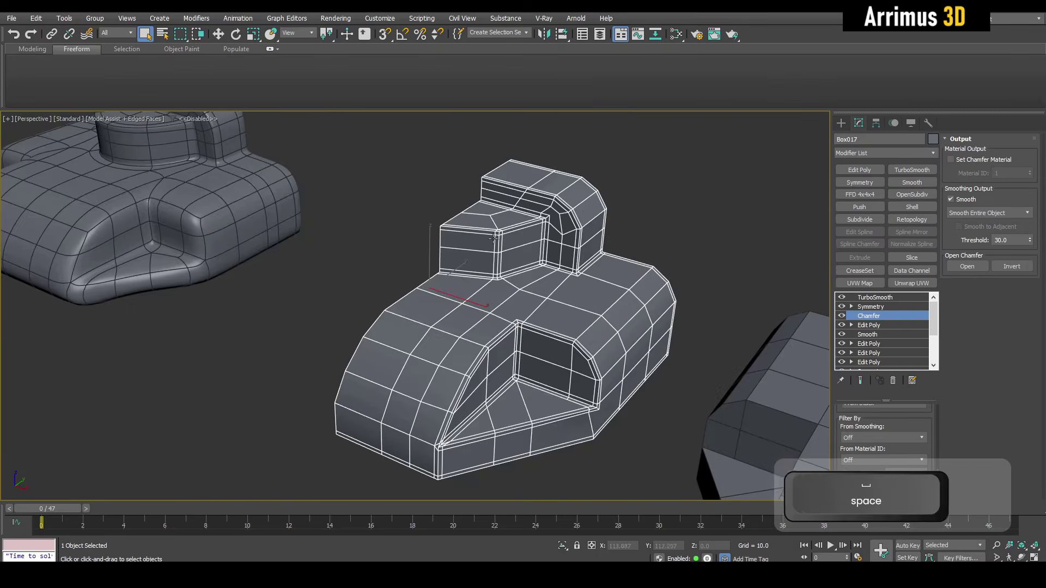
{"action": "scroll", "coordinate": [548, 265], "scroll_direction": "up", "scroll_amount": 8}
{"action": "middle_click_drag", "start_coordinate": [548, 265], "coordinate": [541, 283], "text": "alt"}
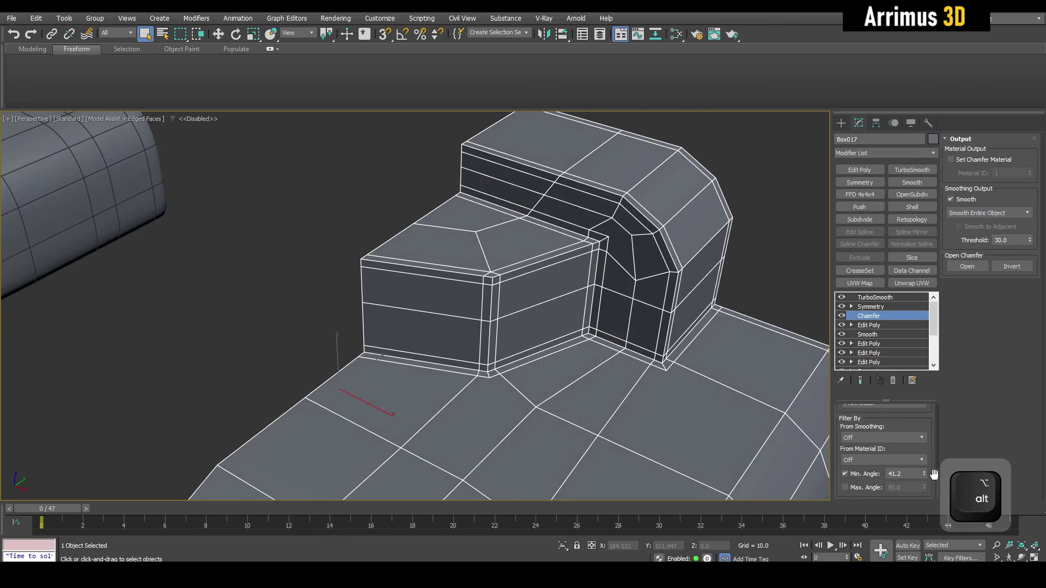
{"action": "scroll", "coordinate": [530, 293], "scroll_direction": "up", "scroll_amount": 3}
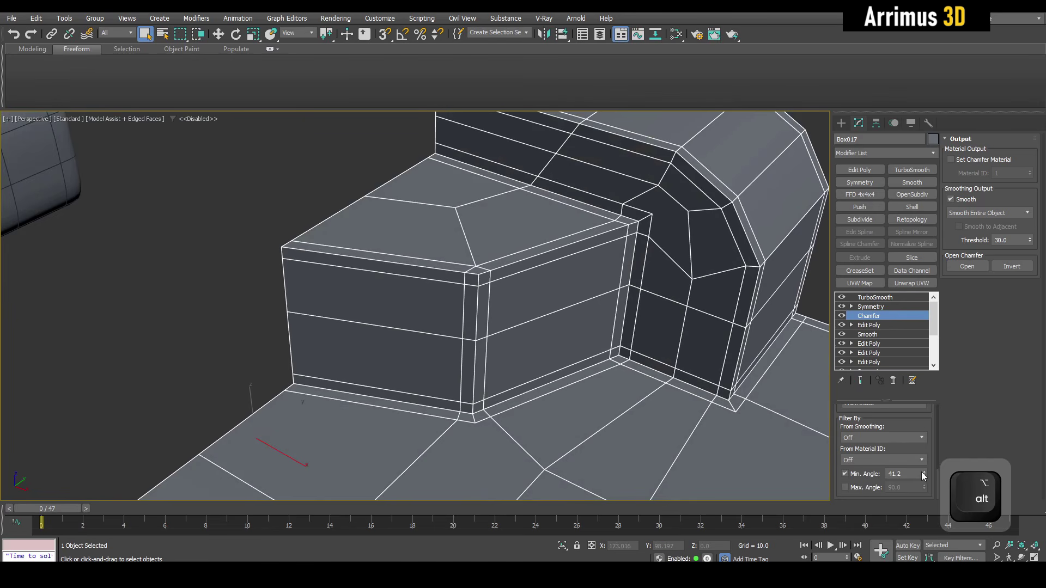
{"action": "left_click_drag", "start_coordinate": [923, 473], "coordinate": [925, 456]}
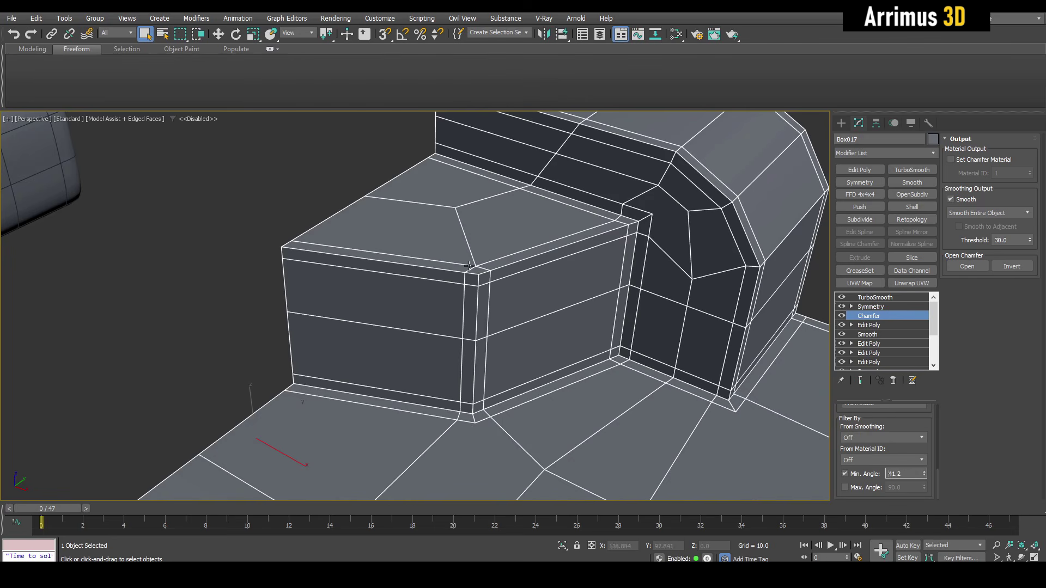
- Try lowering the Chamfer's minimum angle filter to about 39.4, then undo the change and activate the Move tool
{"action": "left_click_drag", "start_coordinate": [923, 460], "coordinate": [927, 450]}
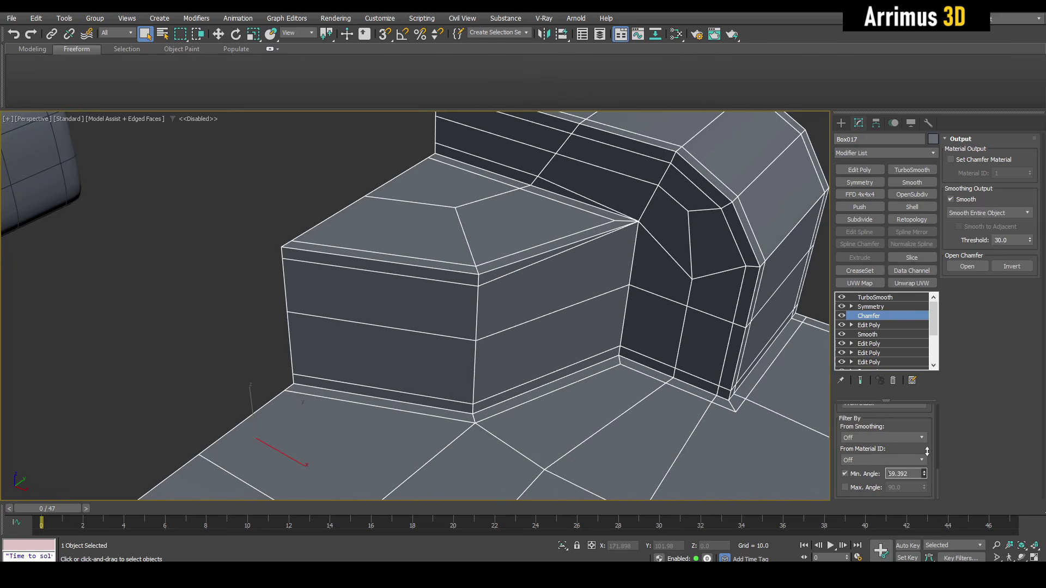
{"action": "scroll", "coordinate": [658, 259], "scroll_direction": "down", "scroll_amount": 2}
{"action": "key", "text": "ctrl+z"}
{"action": "scroll", "coordinate": [583, 306], "scroll_direction": "down", "scroll_amount": 3}
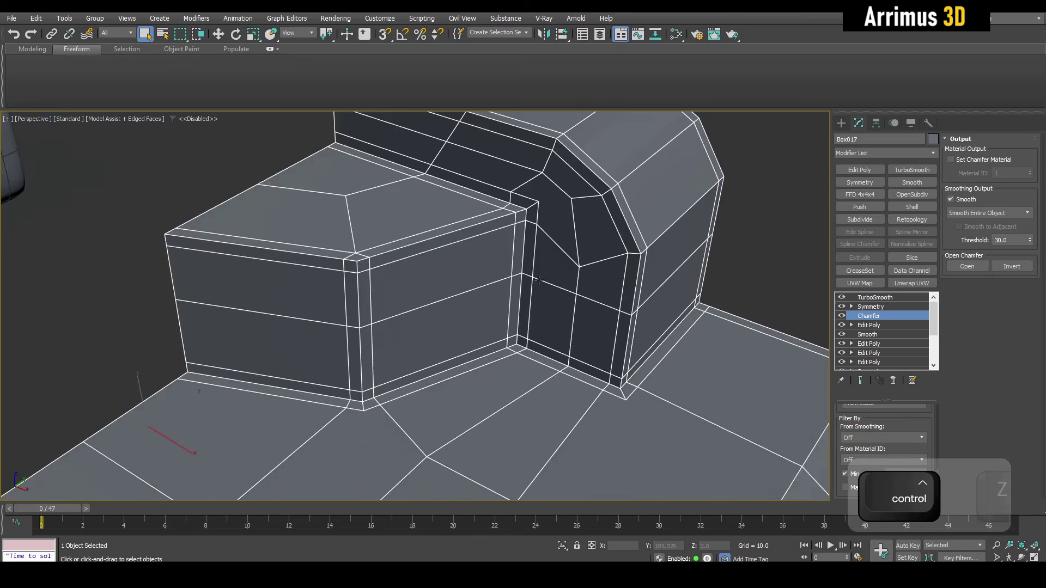
{"action": "scroll", "coordinate": [583, 306], "scroll_direction": "down", "scroll_amount": 4}
{"action": "key", "text": "w"}
{"action": "middle_click_drag", "start_coordinate": [574, 329], "coordinate": [551, 287]}
{"action": "scroll", "coordinate": [568, 286], "scroll_direction": "down", "scroll_amount": 2}
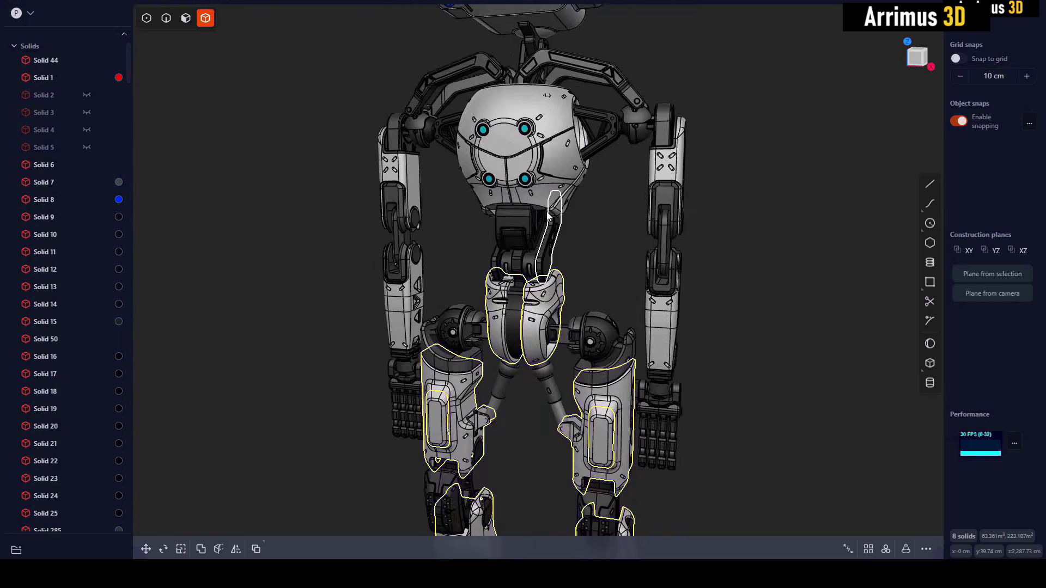
{"action": "scroll", "coordinate": [525, 173], "scroll_direction": "up", "scroll_amount": 3}
{"action": "middle_click_drag", "start_coordinate": [525, 173], "coordinate": [523, 227]}
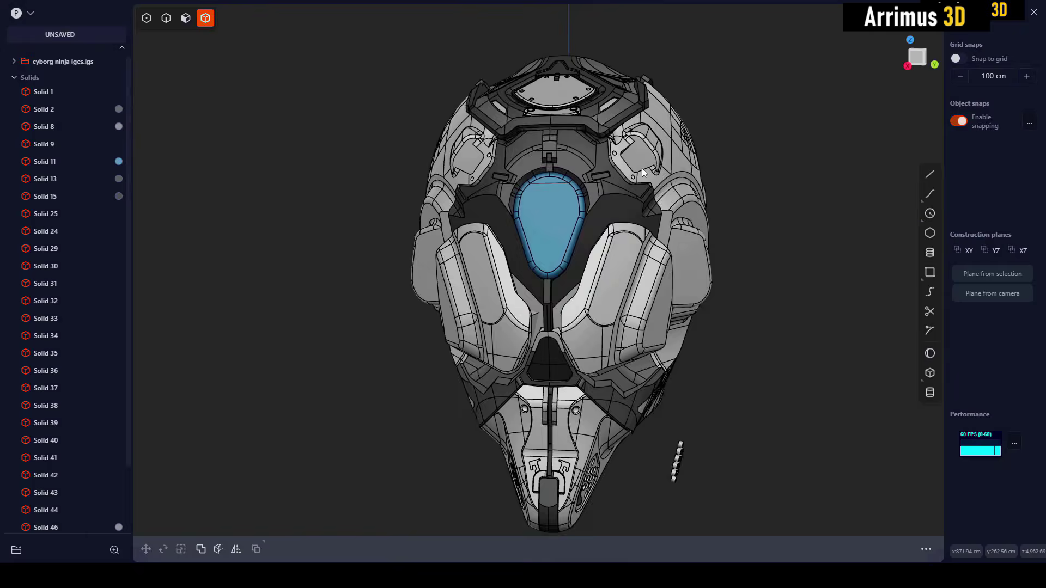
{"action": "scroll", "coordinate": [627, 151], "scroll_direction": "up", "scroll_amount": 10}
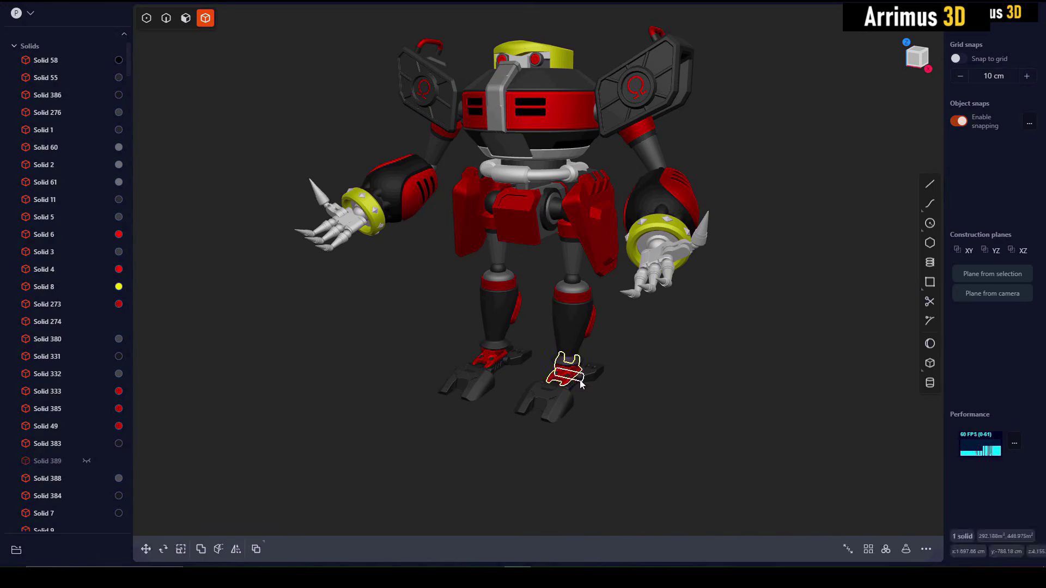
{"action": "scroll", "coordinate": [571, 378], "scroll_direction": "up", "scroll_amount": 10}
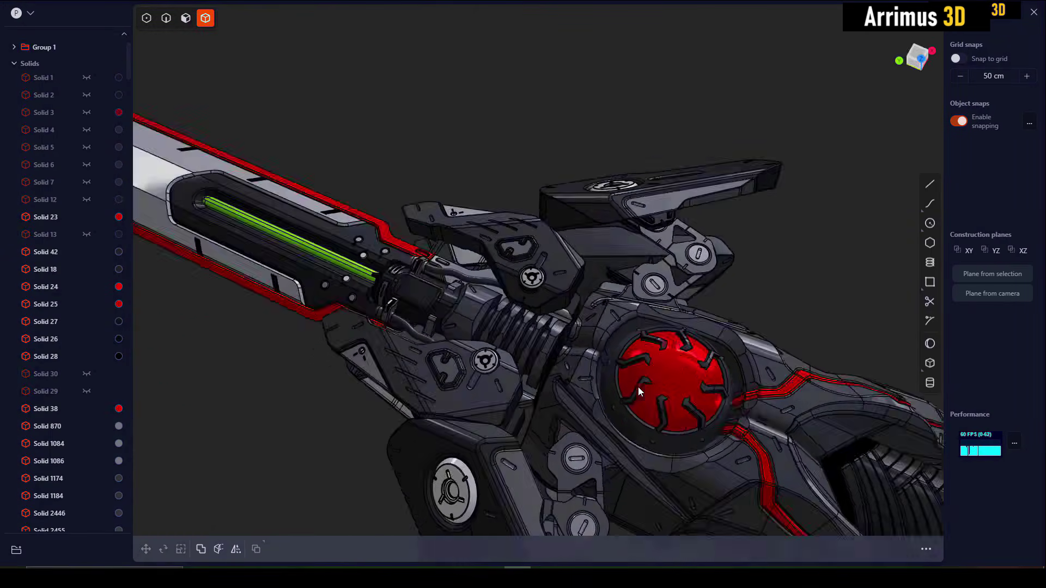
{"action": "middle_click_drag", "start_coordinate": [638, 387], "coordinate": [474, 308]}
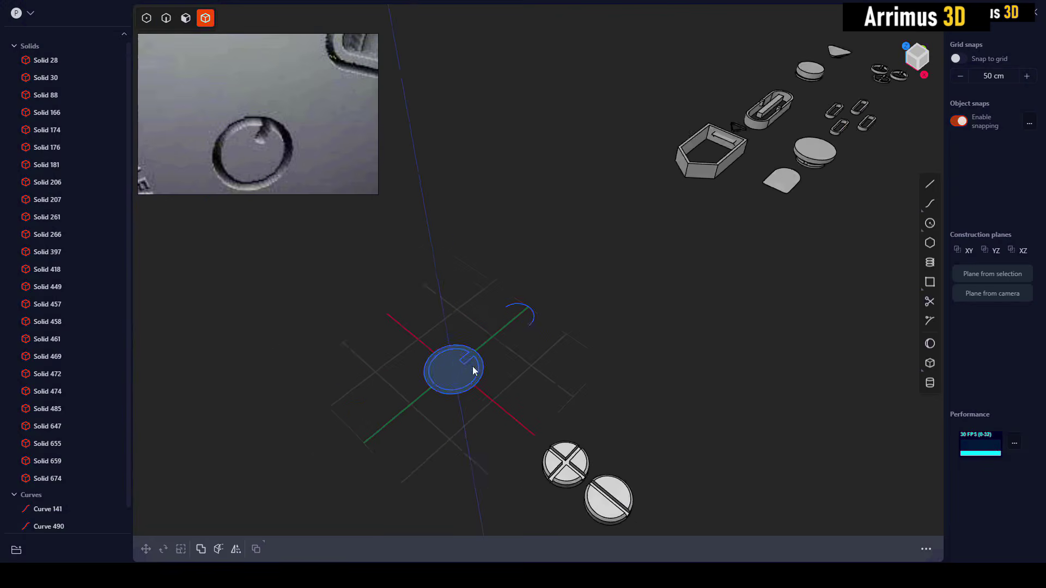
- Clone the TurboSmoothed model with the Chamfer modifier as one independent copy and check it with edged faces shown
{"action": "left_click", "coordinate": [365, 318]}
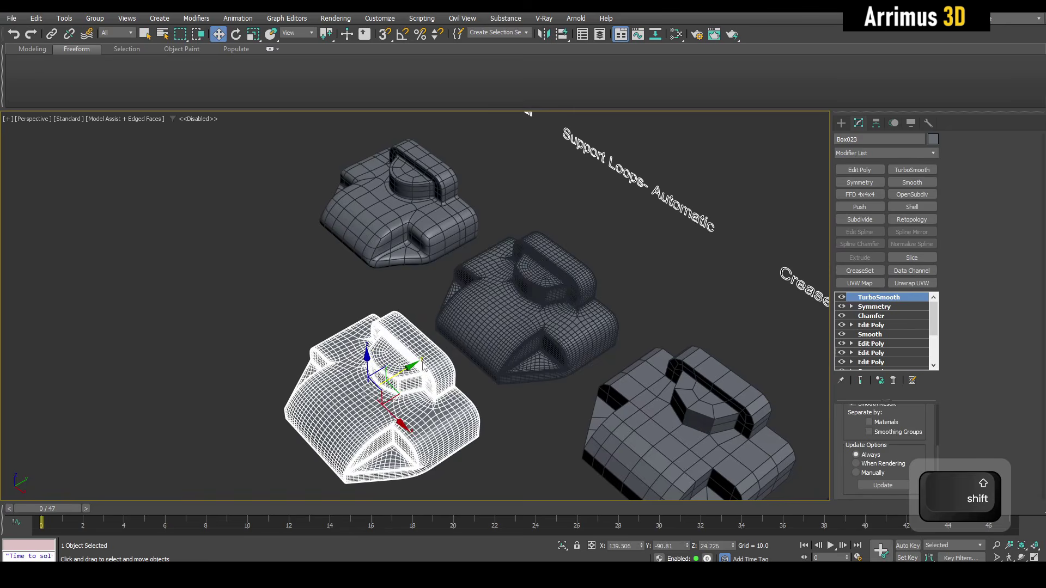
{"action": "left_click_drag", "start_coordinate": [423, 366], "coordinate": [426, 364], "text": "shift"}
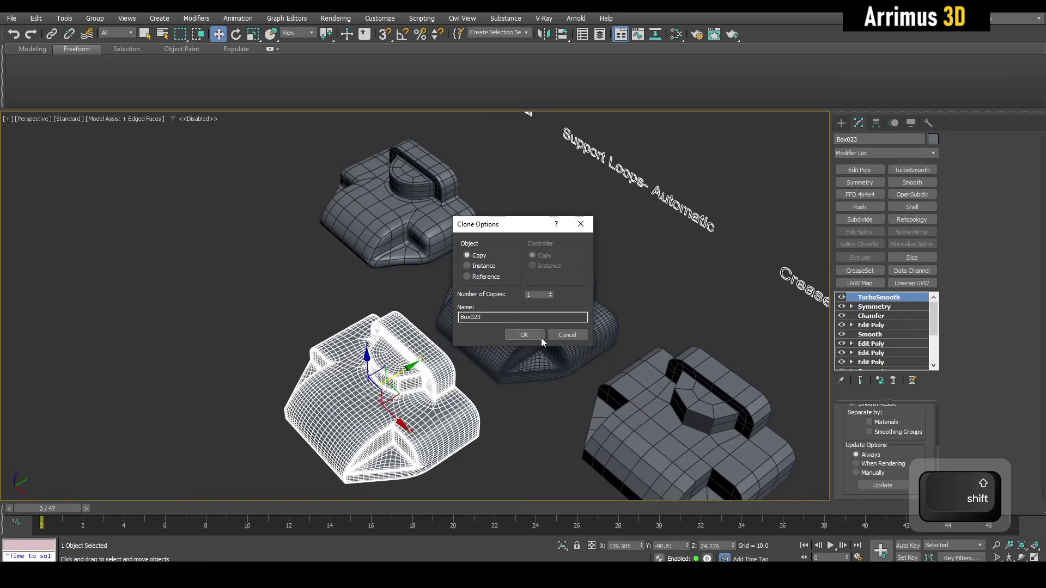
{"action": "left_click", "coordinate": [526, 336]}
{"action": "key", "text": "q"}
{"action": "middle_click_drag", "start_coordinate": [463, 348], "coordinate": [484, 324], "text": "alt"}
{"action": "scroll", "coordinate": [485, 324], "scroll_direction": "up", "scroll_amount": 5}
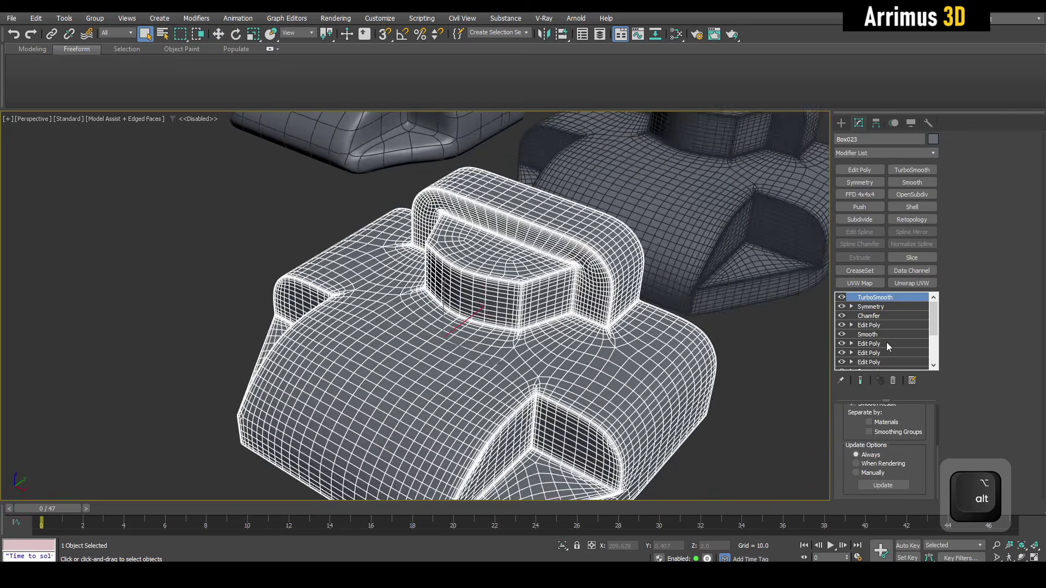
{"action": "key", "text": "F4"}
{"action": "key", "text": "F4"}
- Add a Smooth modifier with Auto Smooth enabled directly below the Chamfer modifier, keeping edged faces shown
{"action": "left_click", "coordinate": [881, 315]}
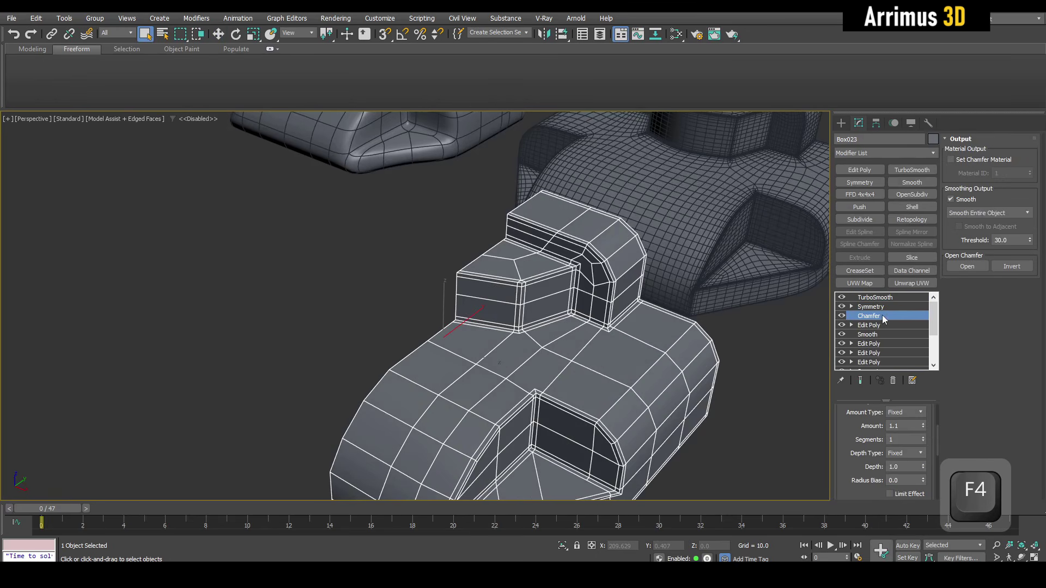
{"action": "left_click", "coordinate": [884, 324]}
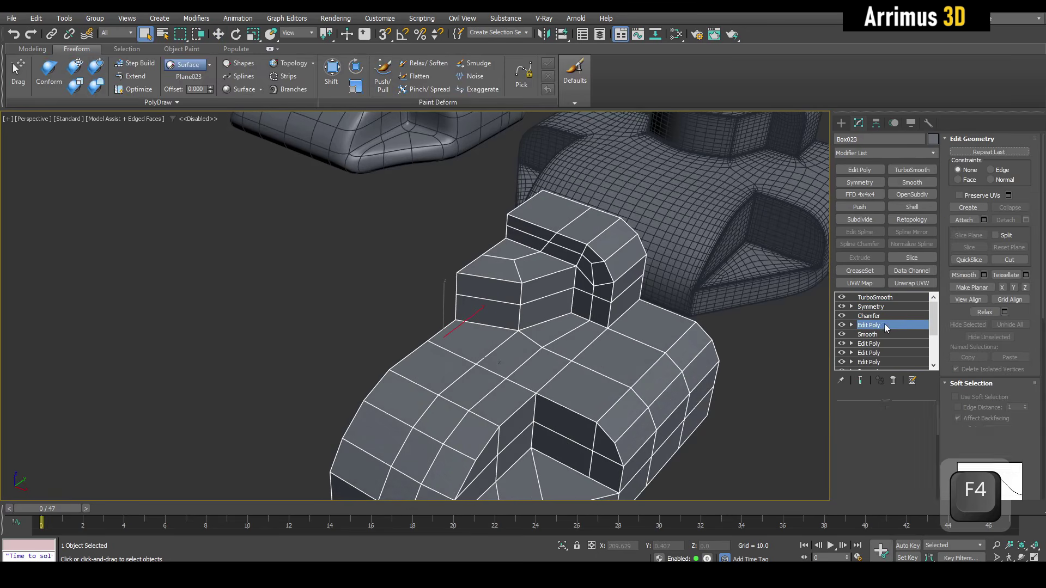
{"action": "left_click", "coordinate": [911, 182]}
{"action": "key", "text": "F4"}
{"action": "left_click", "coordinate": [849, 423]}
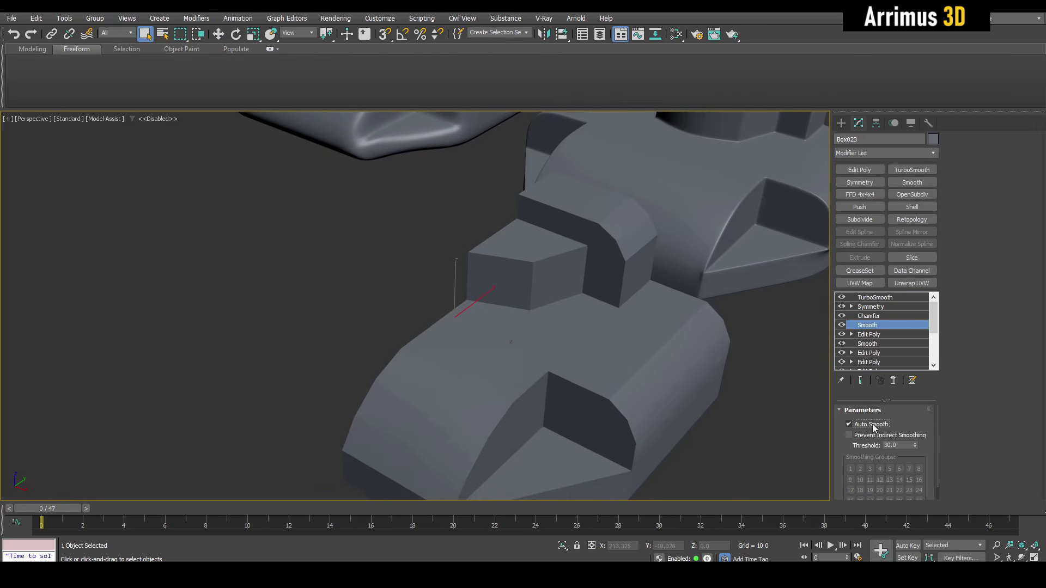
{"action": "scroll", "coordinate": [600, 385], "scroll_direction": "up", "scroll_amount": 3}
{"action": "key", "text": "F4"}
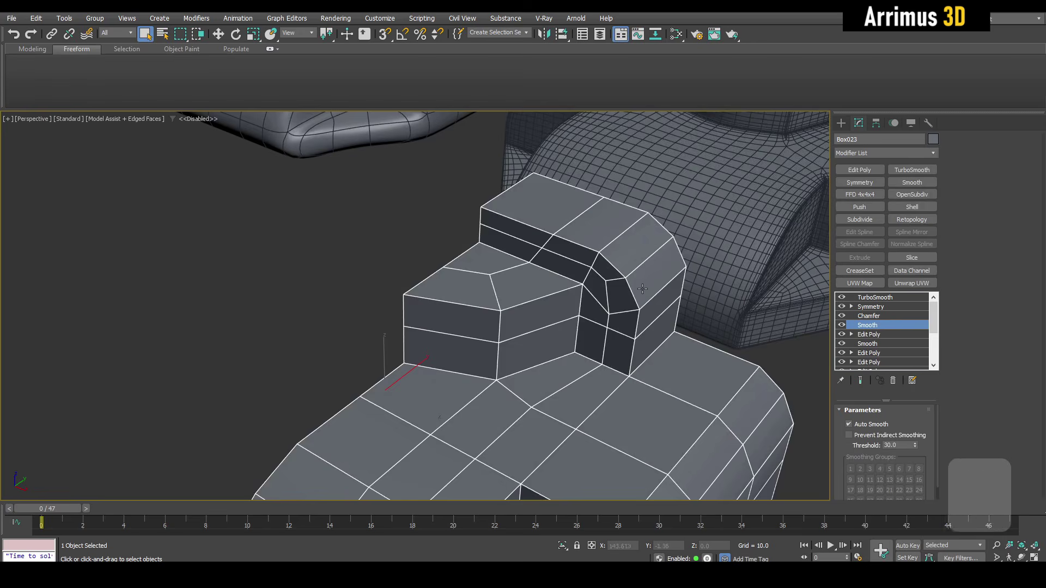
- Hide the edged faces and raise the new Smooth modifier's threshold to 49.4
{"action": "scroll", "coordinate": [659, 322], "scroll_direction": "up", "scroll_amount": 3}
{"action": "key", "text": "F4"}
{"action": "key", "text": "F4"}
{"action": "scroll", "coordinate": [649, 332], "scroll_direction": "down", "scroll_amount": 3}
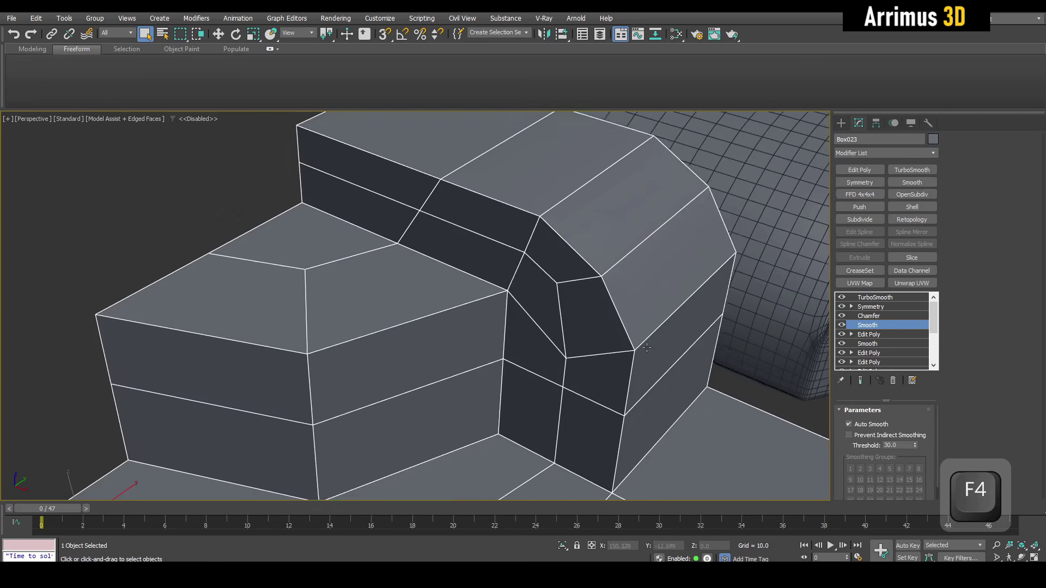
{"action": "key", "text": "F4"}
{"action": "left_click_drag", "start_coordinate": [916, 443], "coordinate": [918, 416]}
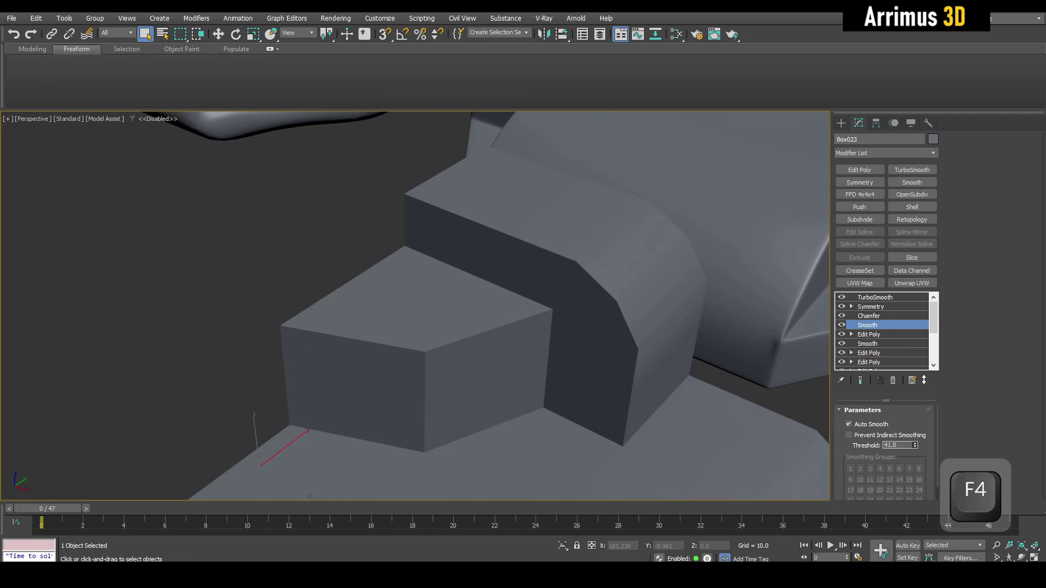
{"action": "left_click_drag", "start_coordinate": [924, 380], "coordinate": [925, 339]}
{"action": "middle_click_drag", "start_coordinate": [600, 375], "coordinate": [474, 270]}
{"action": "scroll", "coordinate": [549, 311], "scroll_direction": "down", "scroll_amount": 4}
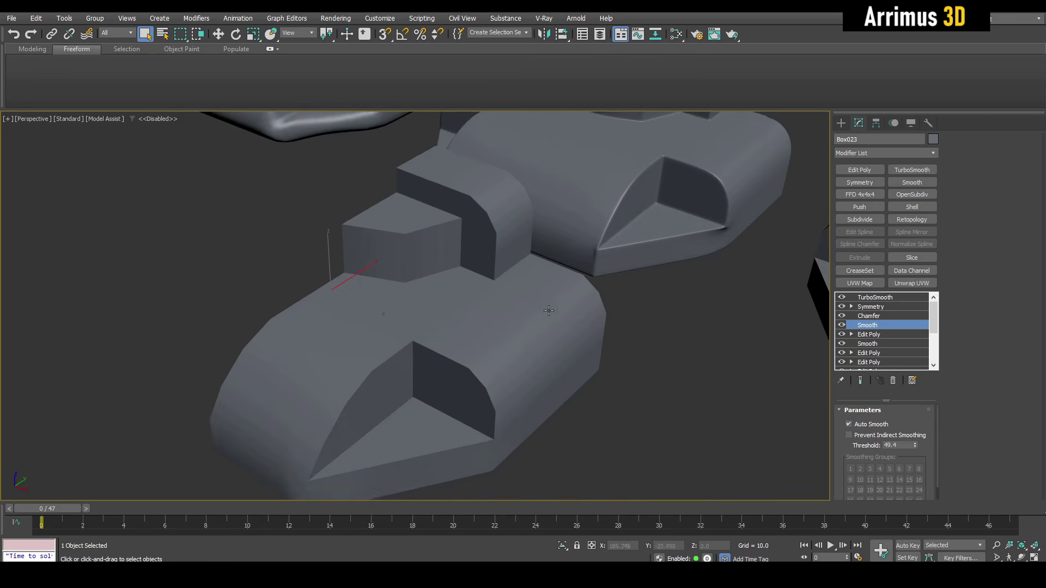
- Add an Edit Poly above the Smooth modifier and assign the three vertical polygons below the triangular recess to smoothing group 7
{"action": "middle_click_drag", "start_coordinate": [548, 311], "coordinate": [473, 367], "text": "alt"}
{"action": "key", "text": "F4"}
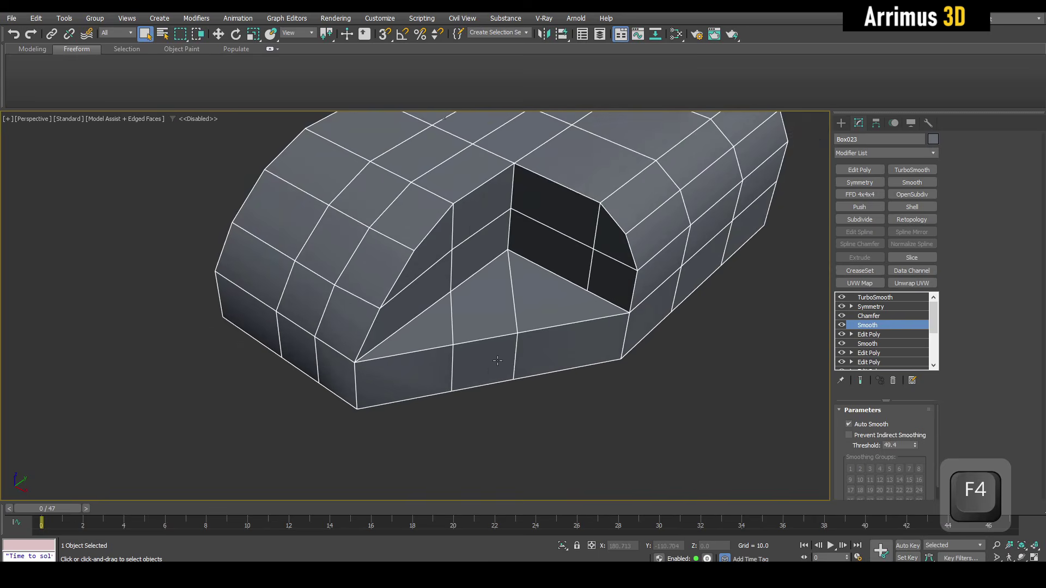
{"action": "key", "text": "grave"}
{"action": "middle_click_drag", "start_coordinate": [566, 329], "coordinate": [558, 337]}
{"action": "key", "text": "4"}
{"action": "left_click", "coordinate": [557, 349]}
{"action": "left_click", "coordinate": [491, 364], "text": "ctrl"}
{"action": "left_click", "coordinate": [403, 371], "text": "ctrl"}
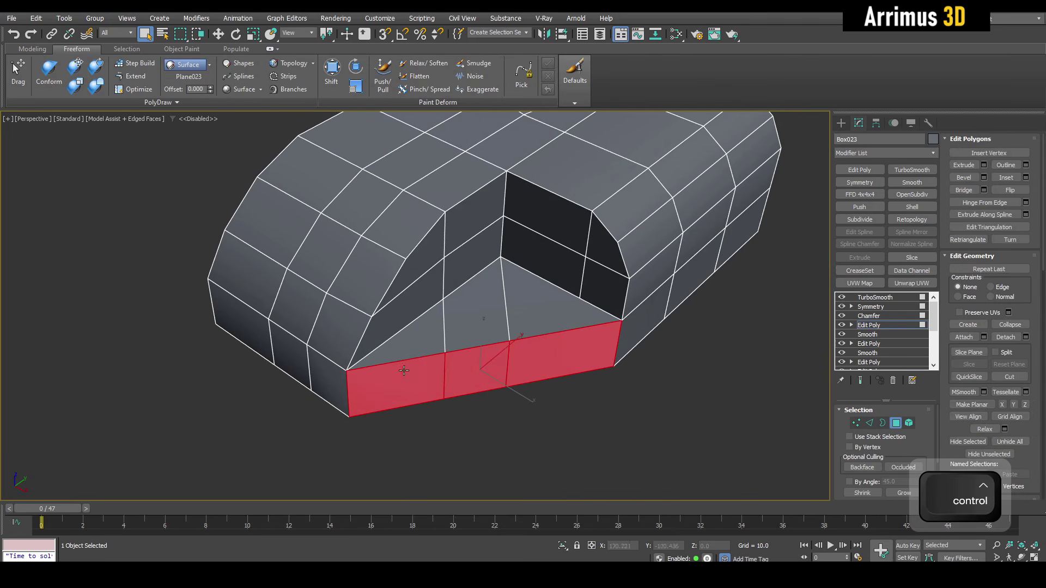
{"action": "scroll", "coordinate": [1011, 327], "scroll_direction": "down", "scroll_amount": 5}
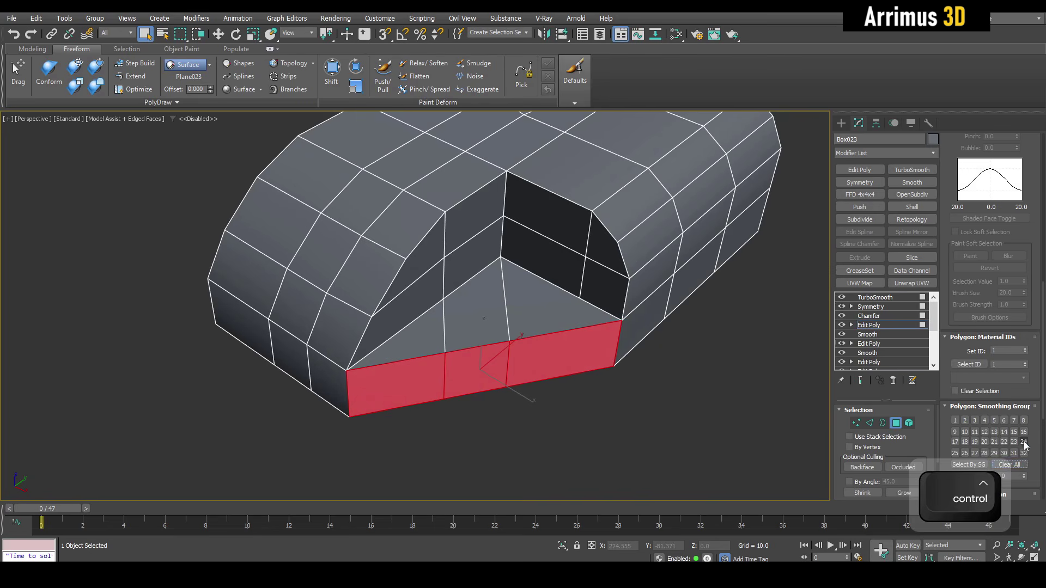
{"action": "left_click", "coordinate": [1015, 424]}
- Leave polygon editing and examine the body's and boss's shading without edged faces, staying on the upper Edit Poly
{"action": "key", "text": "4"}
{"action": "key", "text": "F4"}
{"action": "middle_click_drag", "start_coordinate": [571, 262], "coordinate": [585, 301]}
{"action": "key", "text": "F4"}
{"action": "left_click", "coordinate": [877, 335]}
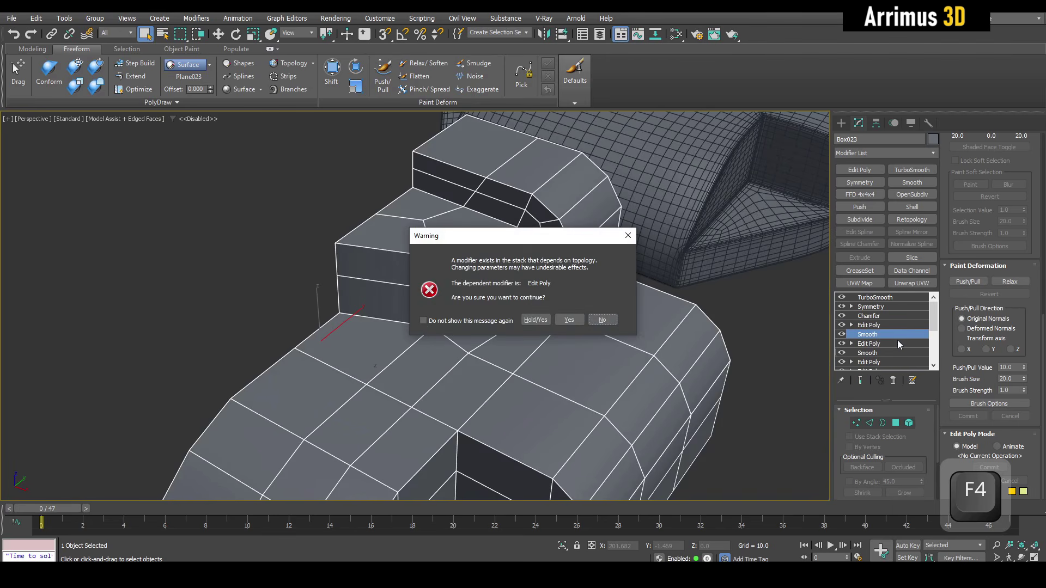
{"action": "left_click", "coordinate": [602, 320]}
{"action": "key", "text": "F4"}
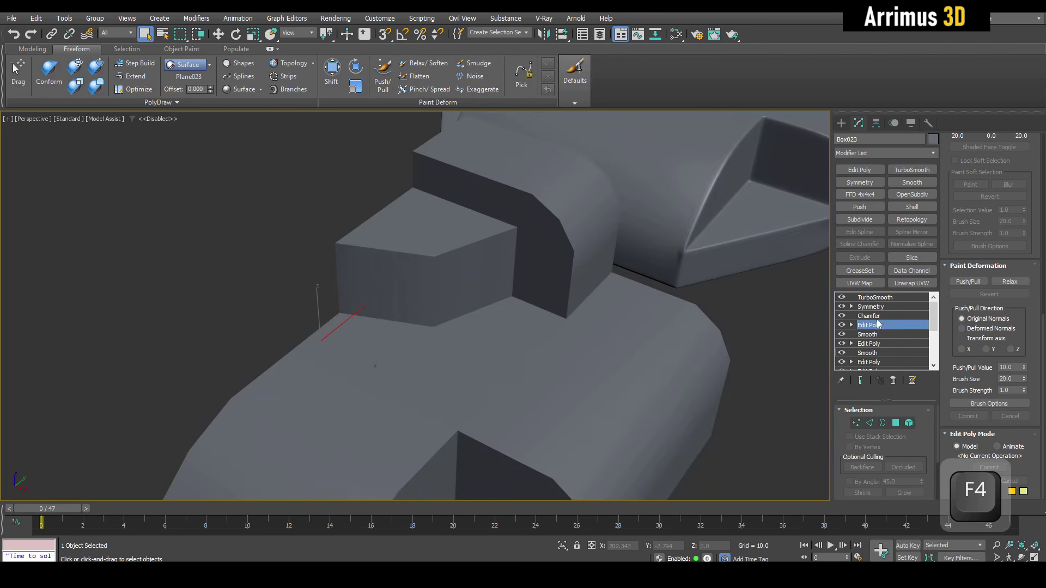
{"action": "key", "text": "F4"}
- On the Chamfer modifier, disable the minimum angle filter and set the smoothing filter to Unsmoothed Edges
{"action": "left_click", "coordinate": [868, 316]}
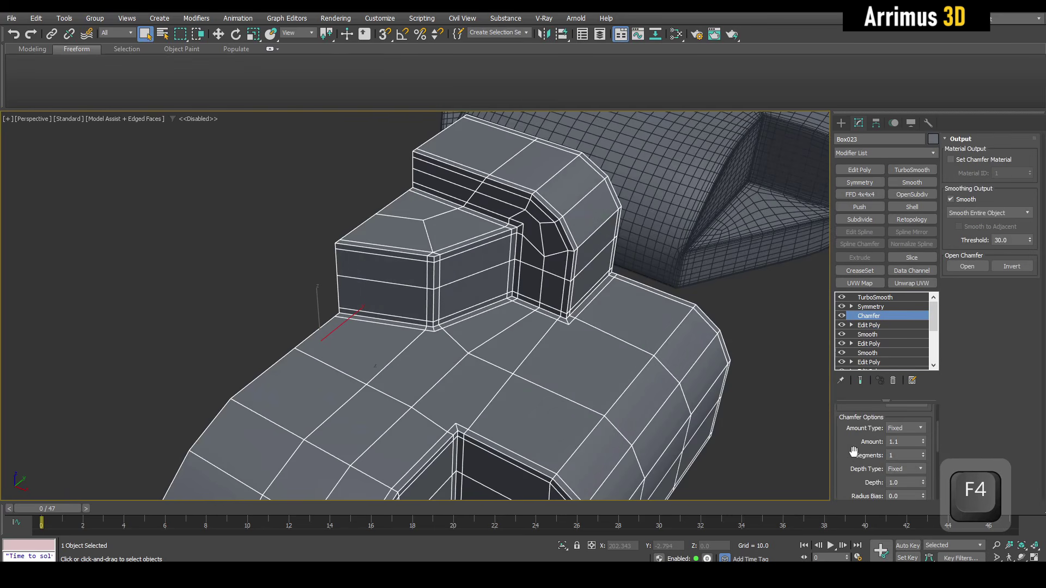
{"action": "left_click_drag", "start_coordinate": [854, 452], "coordinate": [856, 289]}
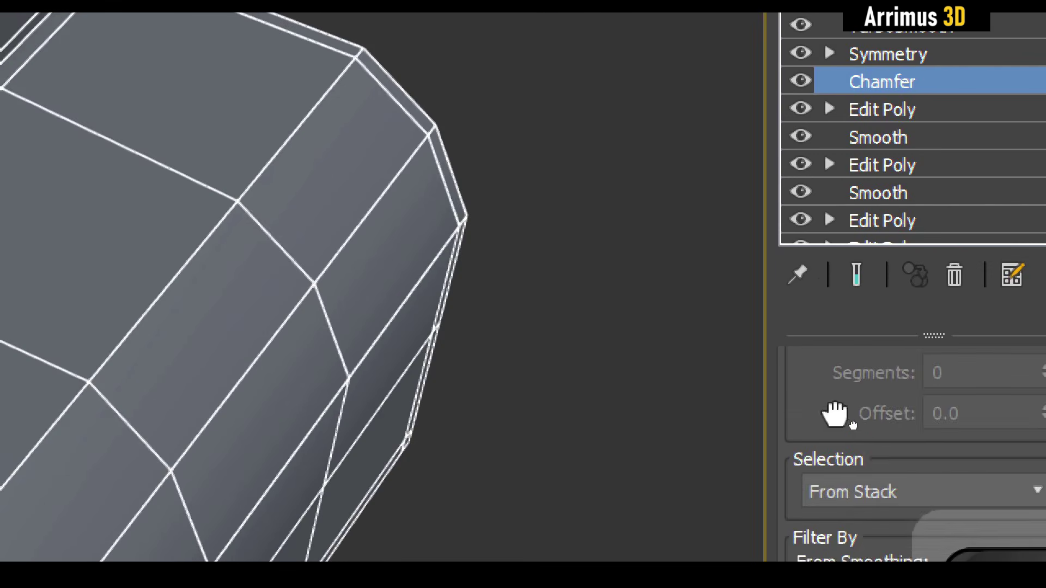
{"action": "left_click_drag", "start_coordinate": [852, 427], "coordinate": [852, 363]}
{"action": "key", "text": "super+minus"}
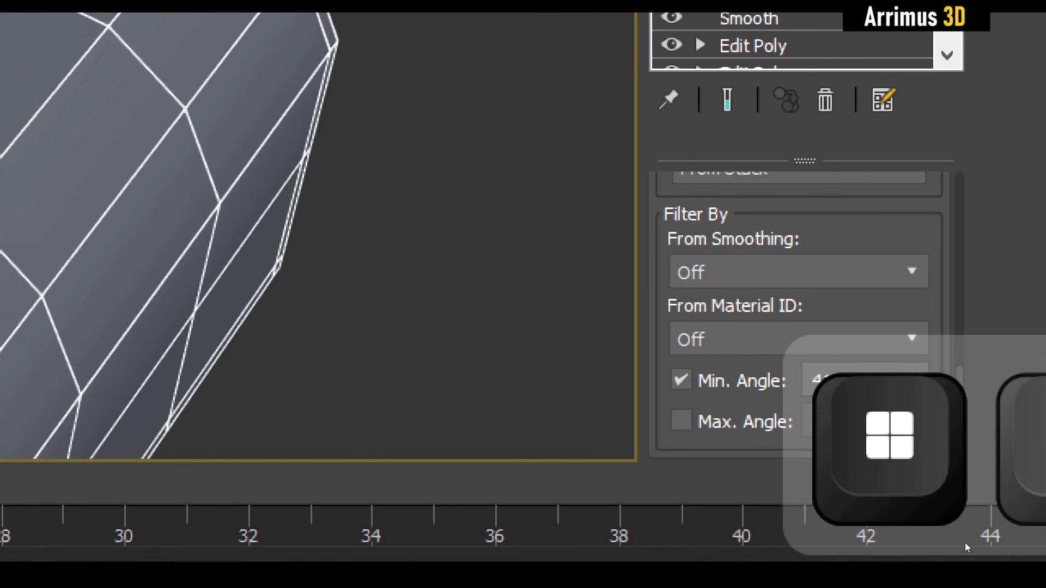
{"action": "left_click", "coordinate": [706, 378]}
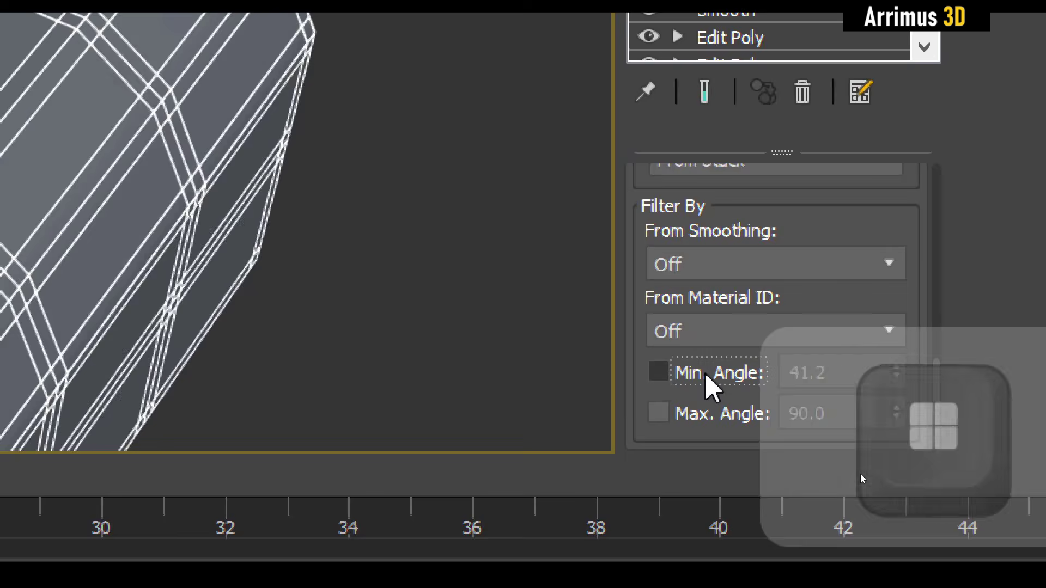
{"action": "left_click", "coordinate": [729, 268]}
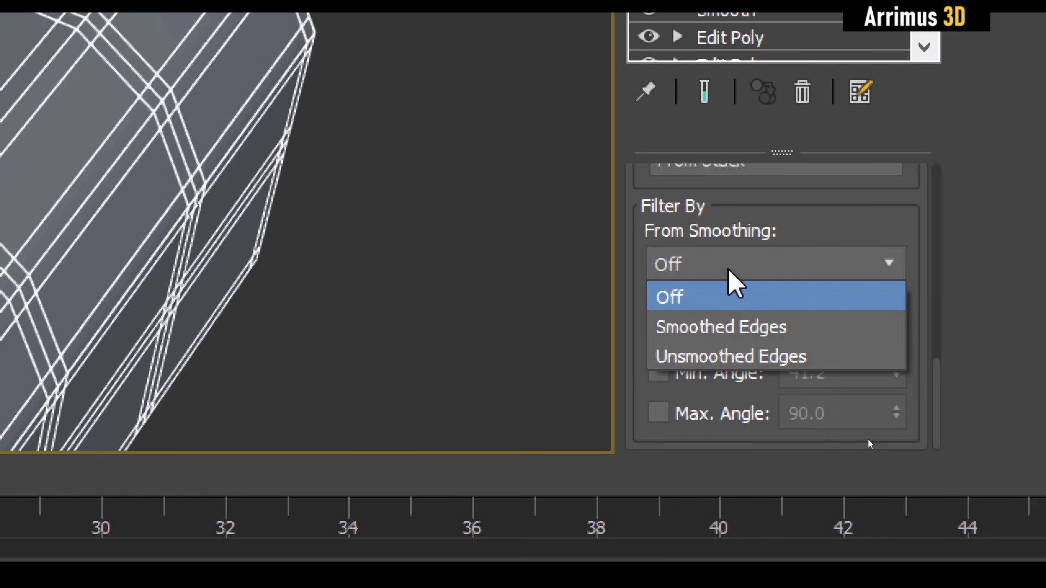
{"action": "left_click", "coordinate": [733, 357]}
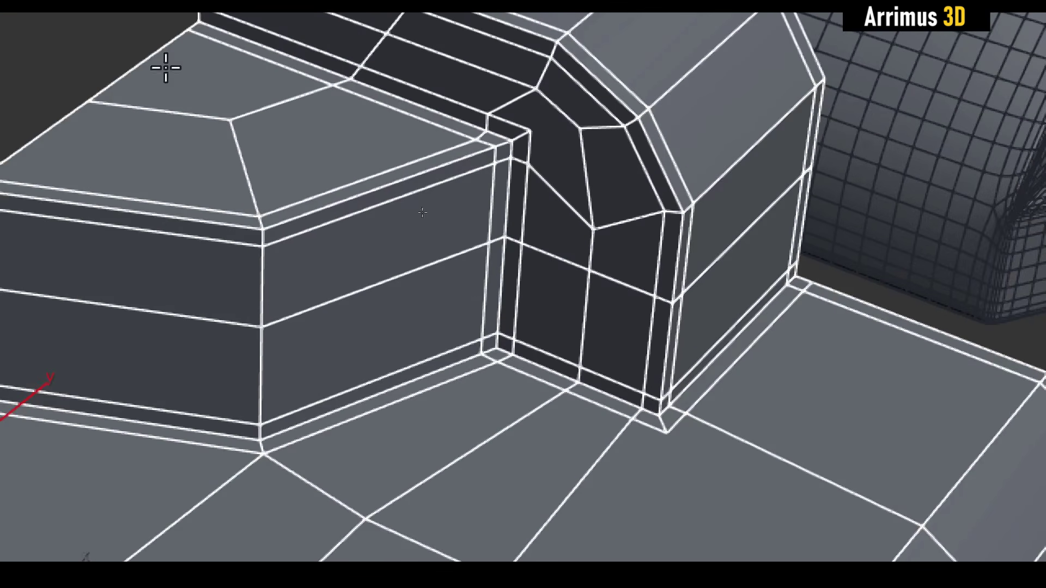
{"action": "key", "text": "super+Escape"}
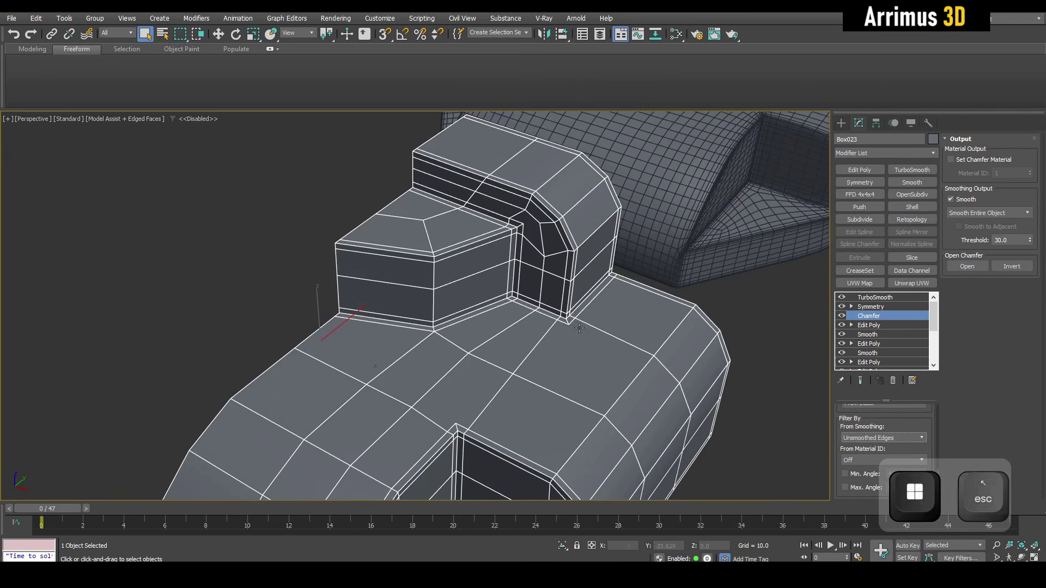
- Add an Edit Poly modifier above the Chamfer and select all non-quad polygons
{"action": "scroll", "coordinate": [543, 358], "scroll_direction": "up", "scroll_amount": 6}
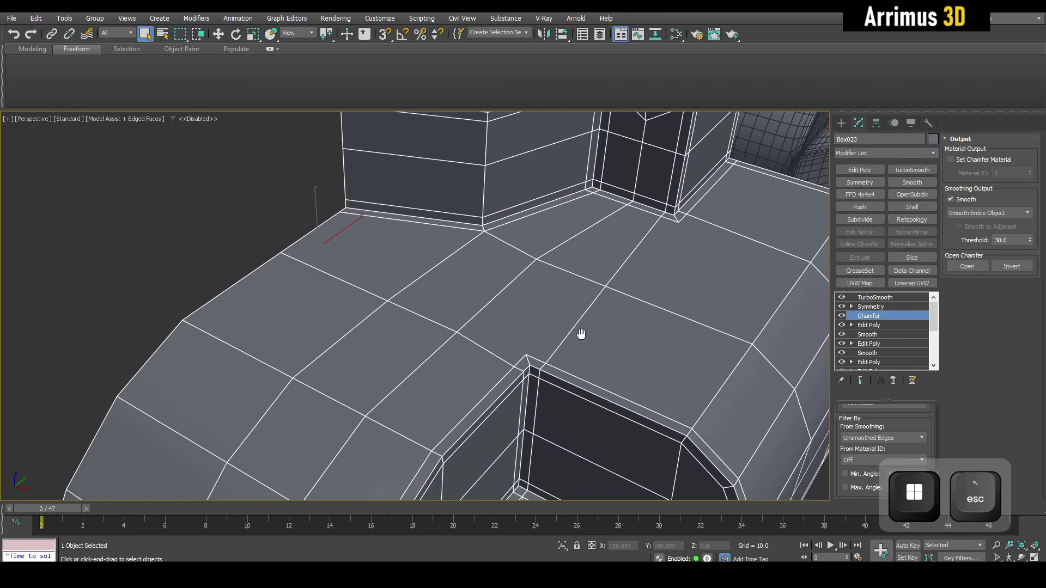
{"action": "key", "text": "4"}
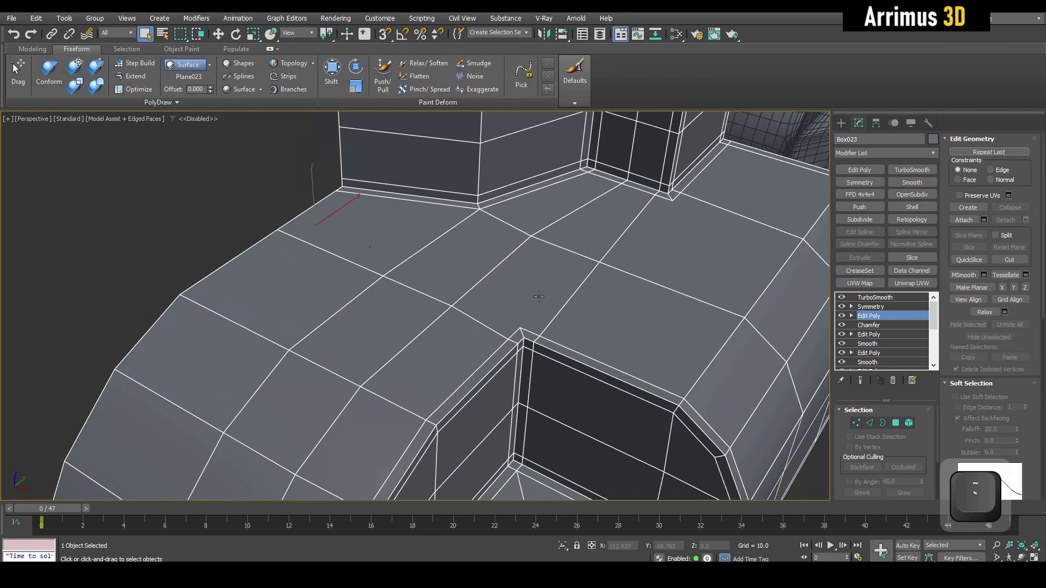
{"action": "left_click", "coordinate": [535, 289]}
{"action": "scroll", "coordinate": [520, 336], "scroll_direction": "down", "scroll_amount": 2}
{"action": "left_click", "coordinate": [367, 251]}
{"action": "middle_click_drag", "start_coordinate": [437, 267], "coordinate": [427, 313]}
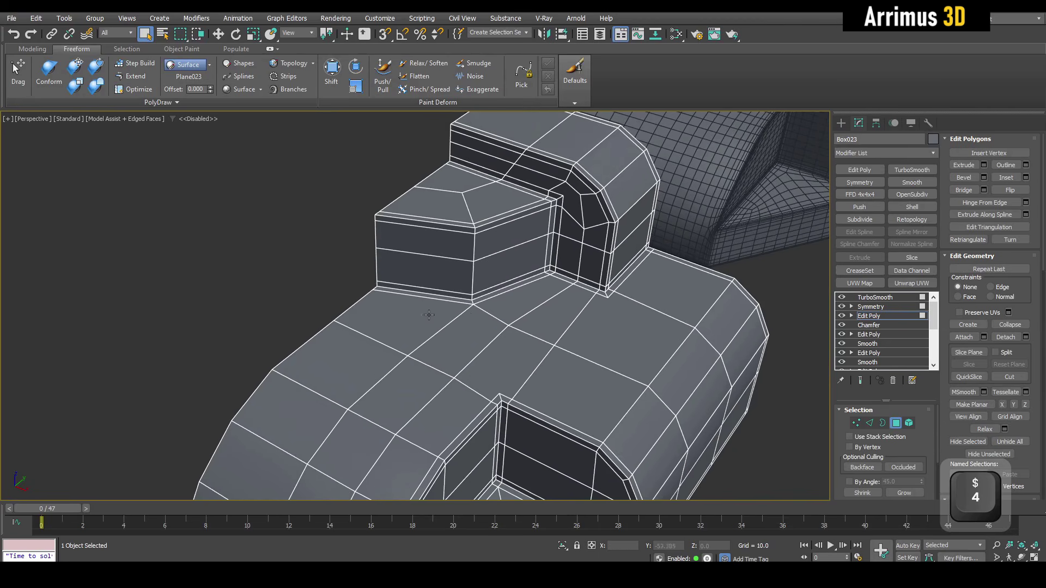
{"action": "mouse_move", "coordinate": [528, 298]}
{"action": "middle_mouse_down", "text": "alt"}
{"action": "mouse_move", "coordinate": [518, 334]}
{"action": "mouse_move", "coordinate": [510, 300]}
{"action": "middle_mouse_up", "text": "alt"}
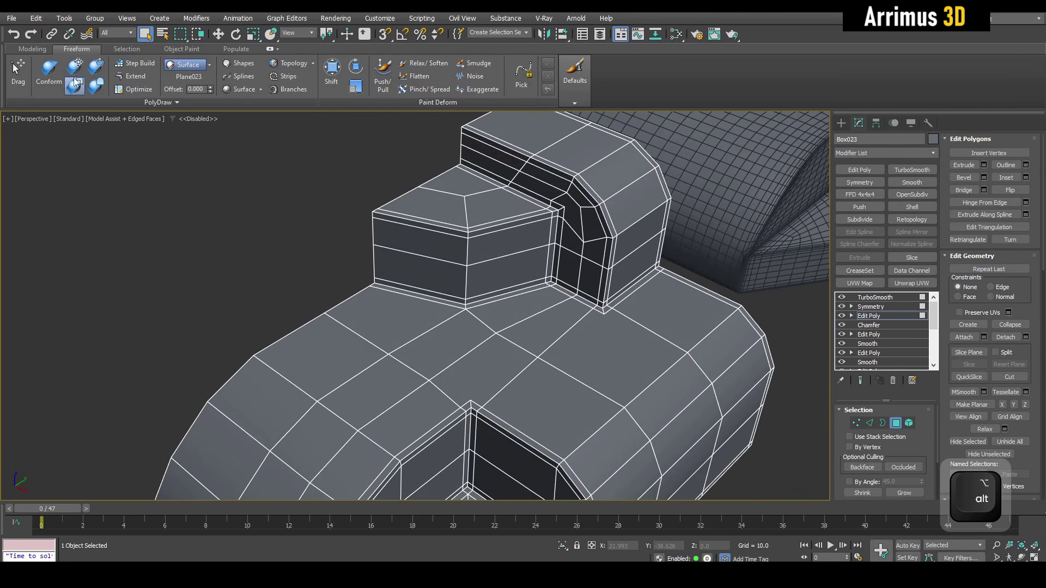
{"action": "left_click", "coordinate": [121, 50]}
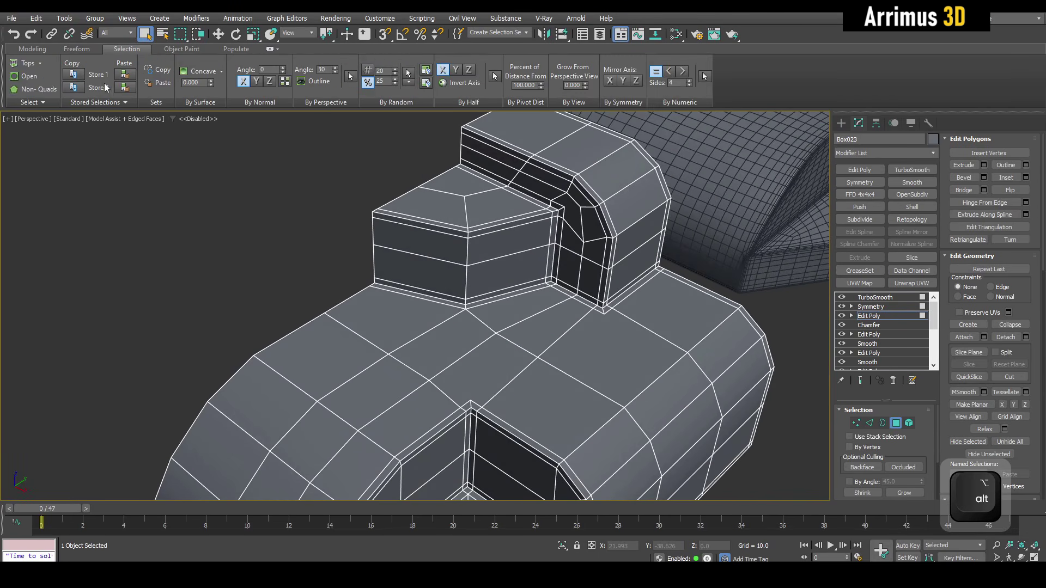
{"action": "left_click", "coordinate": [53, 92]}
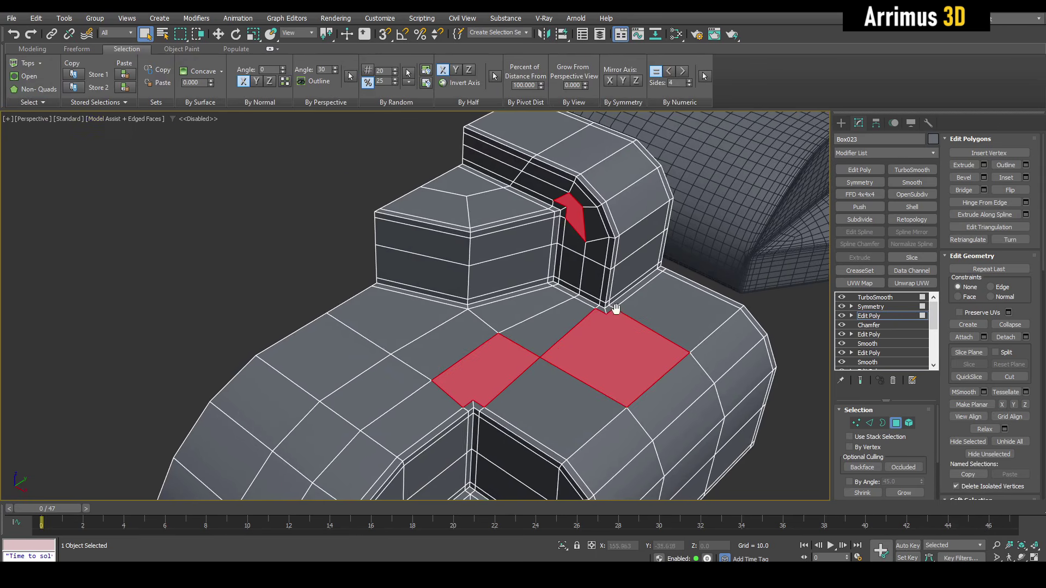
- Connect the vertices of the selected non-quad polygons and try Quadrify All on the mesh
{"action": "middle_click_drag", "start_coordinate": [615, 309], "coordinate": [574, 262]}
{"action": "left_click", "coordinate": [856, 423], "text": "ctrl"}
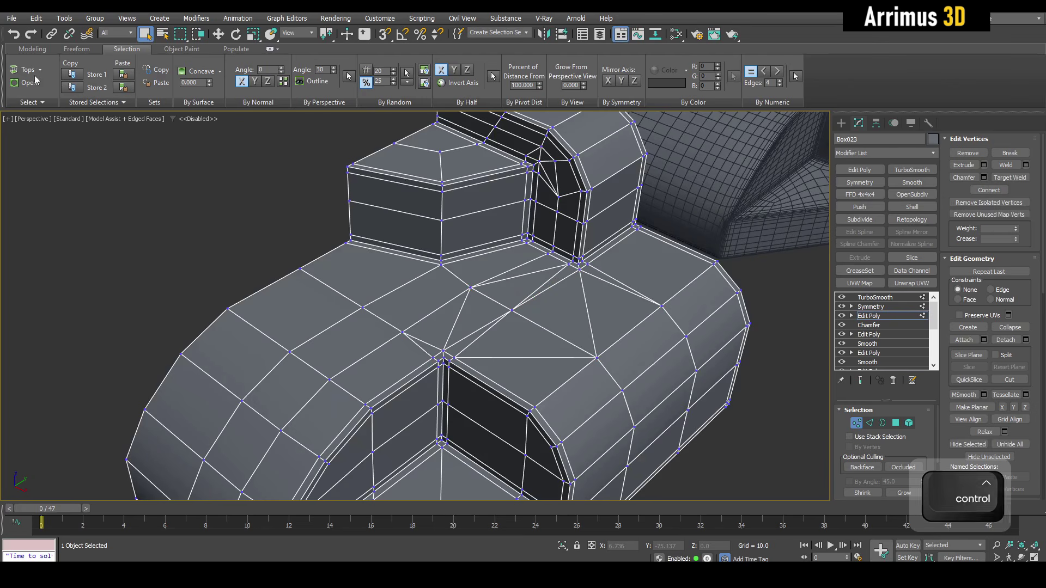
{"action": "left_click", "coordinate": [32, 50]}
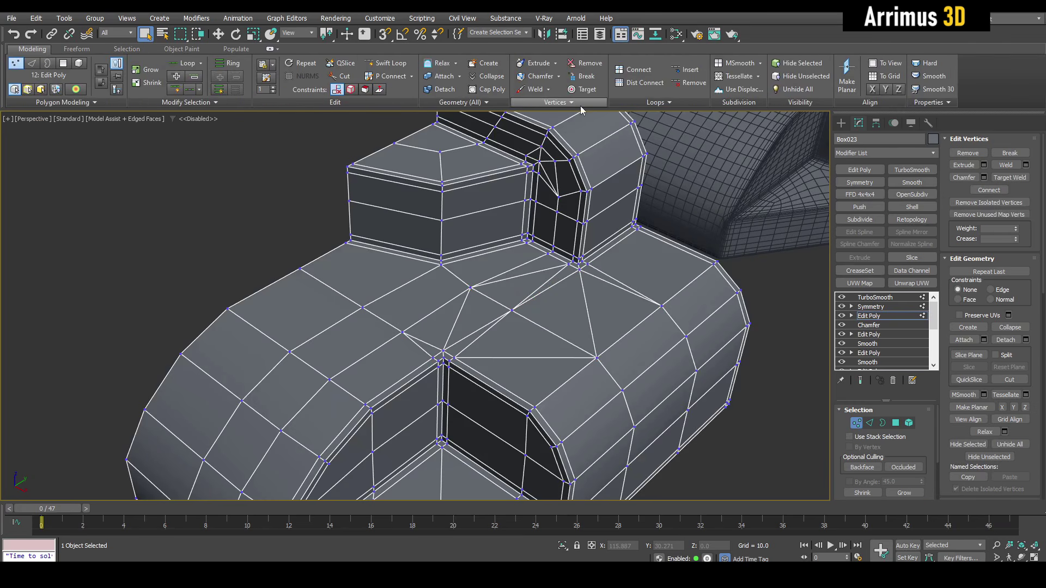
{"action": "left_click", "coordinate": [486, 104]}
{"action": "left_click", "coordinate": [446, 121]}
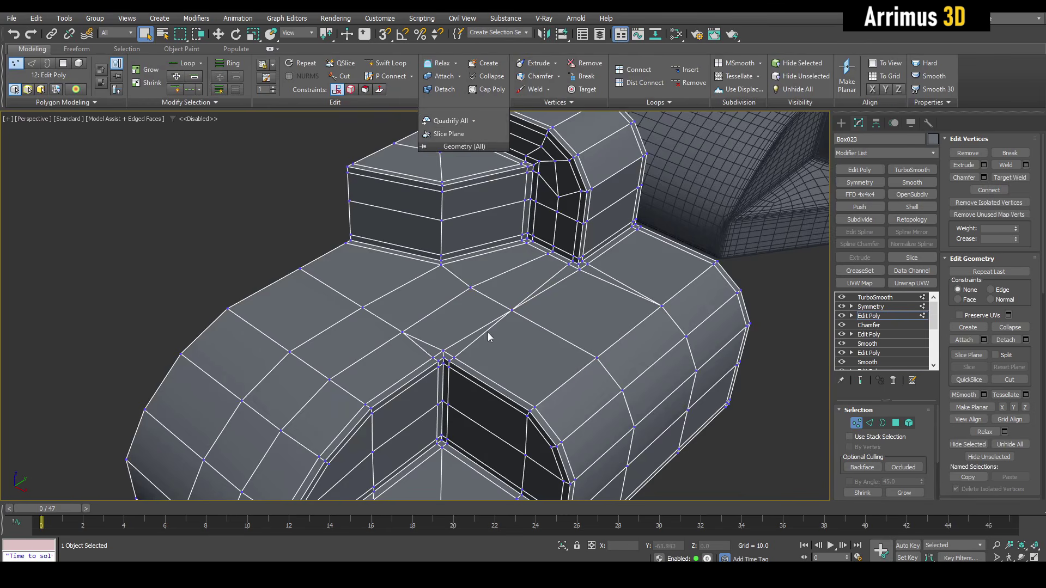
{"action": "middle_click_drag", "start_coordinate": [488, 332], "coordinate": [499, 322]}
{"action": "scroll", "coordinate": [498, 321], "scroll_direction": "up", "scroll_amount": 4}
{"action": "middle_click_drag", "start_coordinate": [583, 266], "coordinate": [544, 395]}
{"action": "middle_click_drag", "start_coordinate": [536, 267], "coordinate": [559, 279]}
- Undo the Quadrify All operation and the vertex connections before it
{"action": "key", "text": "ctrl+z"}
{"action": "middle_click_drag", "start_coordinate": [553, 374], "coordinate": [576, 255]}
{"action": "key", "text": "ctrl+z"}
{"action": "key", "text": "ctrl+z"}
- Split the non-quad polygons on the body's top with a diagonal edge from the handle's base corner and a vertex-snapped cut from the recess corner
{"action": "middle_click_drag", "start_coordinate": [616, 376], "coordinate": [612, 292]}
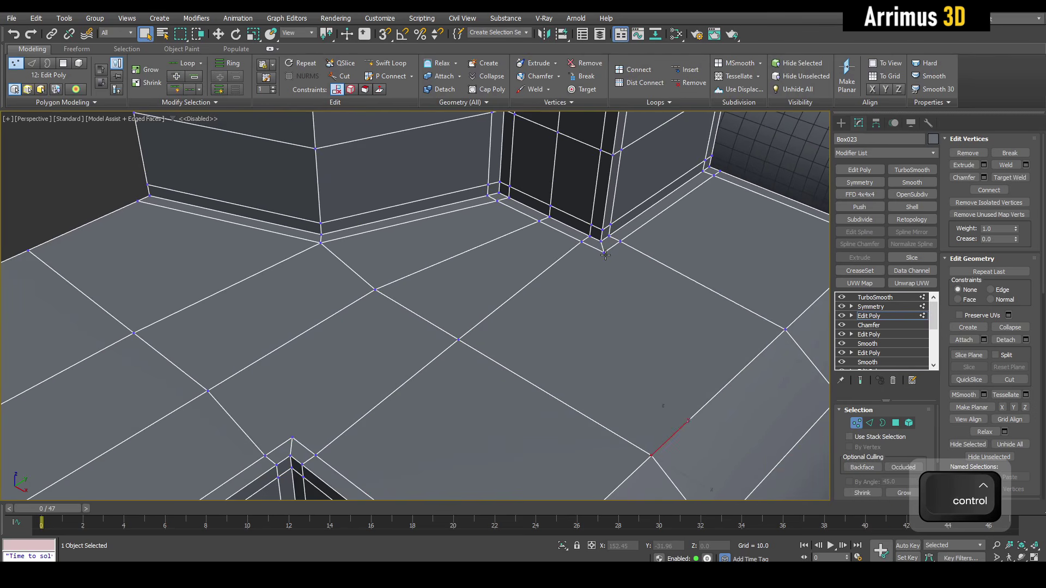
{"action": "middle_click_drag", "start_coordinate": [466, 416], "coordinate": [509, 376]}
{"action": "left_click", "coordinate": [509, 375]}
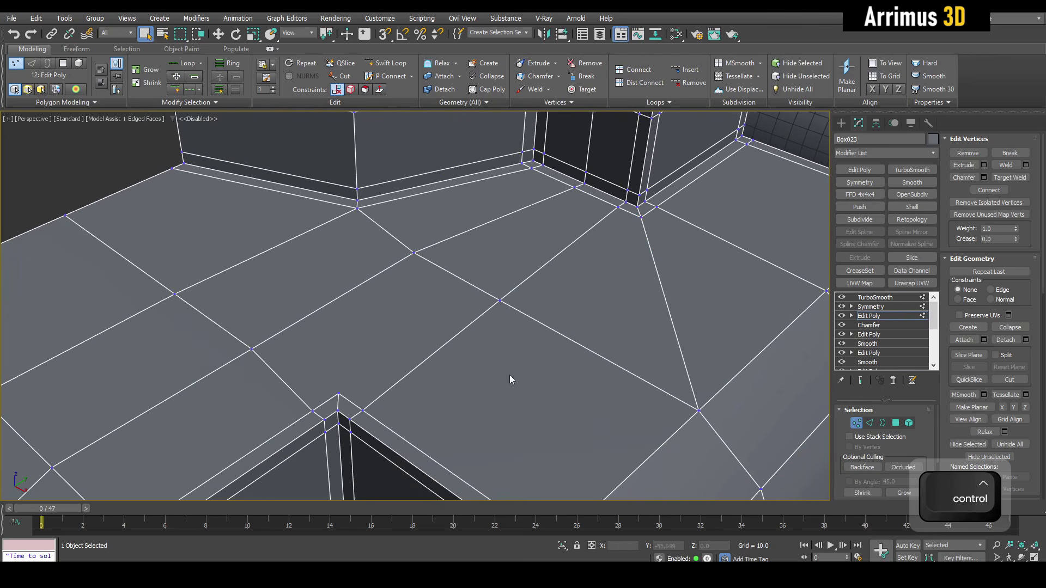
{"action": "key", "text": "alt+c"}
{"action": "key", "text": "s"}
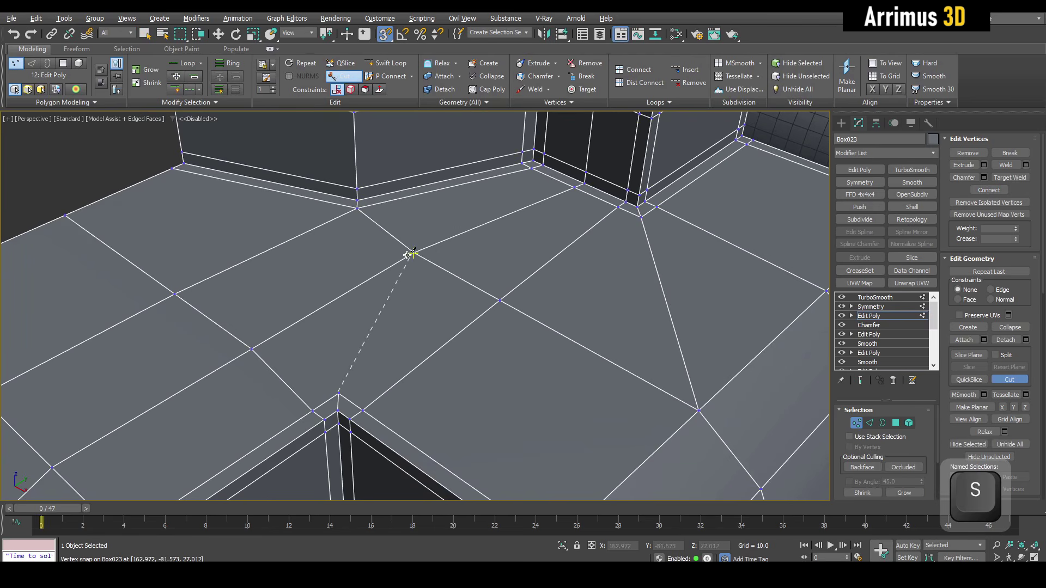
{"action": "middle_click_drag", "start_coordinate": [528, 199], "coordinate": [591, 240], "text": "alt"}
{"action": "scroll", "coordinate": [542, 166], "scroll_direction": "up", "scroll_amount": 3}
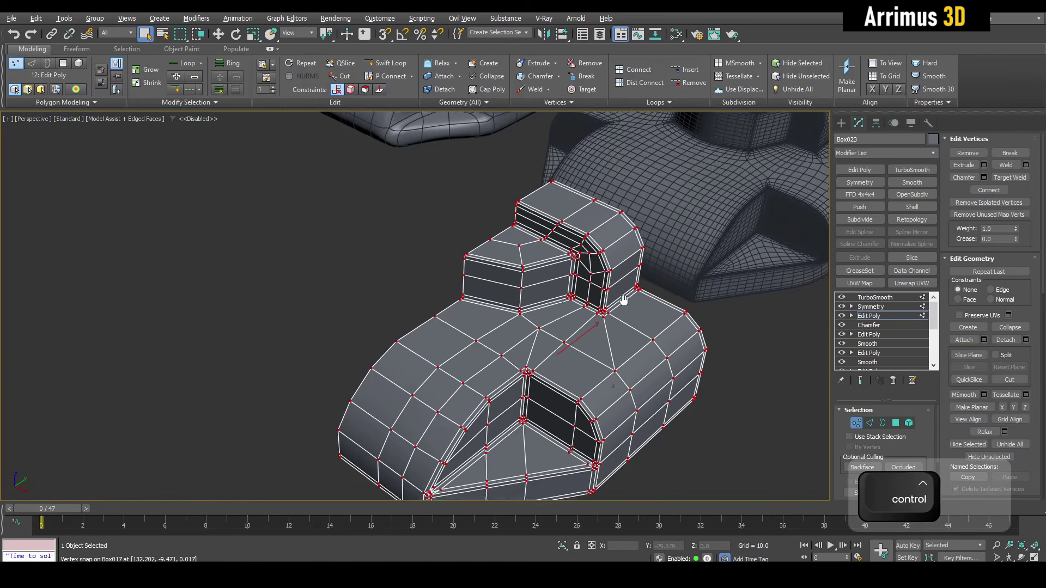
{"action": "key", "text": "ctrl+w"}
{"action": "middle_click_drag", "start_coordinate": [624, 300], "coordinate": [537, 290]}
- Leave vertex editing and compare the chamfered cage with the smoothed result around the boss and handle, with and without edged faces
{"action": "key", "text": "1"}
{"action": "key", "text": "F4"}
{"action": "scroll", "coordinate": [574, 273], "scroll_direction": "up", "scroll_amount": 3}
{"action": "key", "text": "F4"}
{"action": "key", "text": "space"}
{"action": "scroll", "coordinate": [585, 260], "scroll_direction": "down", "scroll_amount": 4}
{"action": "scroll", "coordinate": [449, 366], "scroll_direction": "up", "scroll_amount": 6}
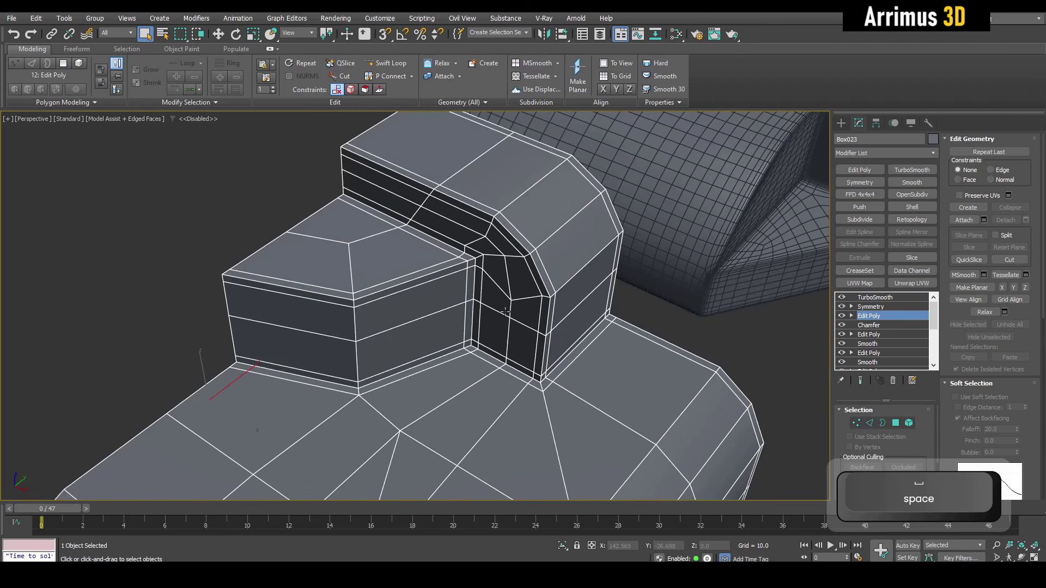
{"action": "key", "text": "space"}
{"action": "key", "text": "F4"}
{"action": "scroll", "coordinate": [599, 283], "scroll_direction": "down", "scroll_amount": 6}
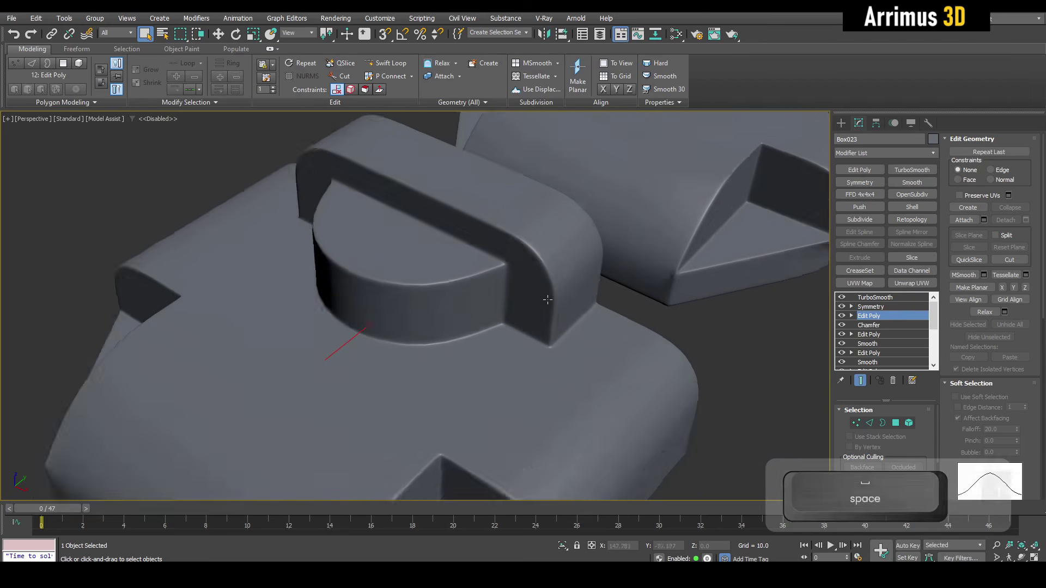
{"action": "scroll", "coordinate": [573, 301], "scroll_direction": "down", "scroll_amount": 4}
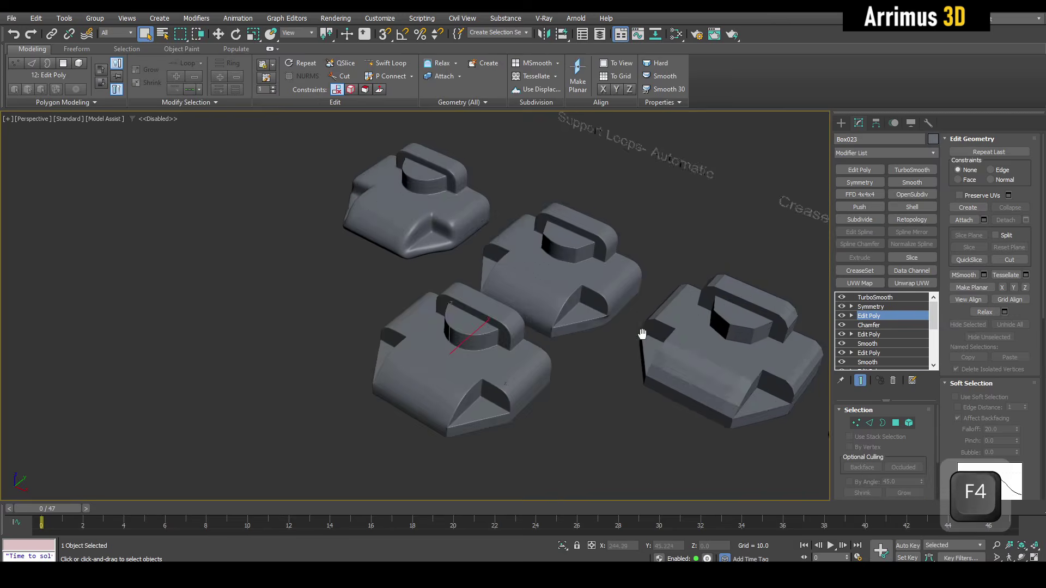
- Select the model under the CreaseSet label and add a CreaseSet modifier between its upper Edit Poly and Symmetry
{"action": "key", "text": "F4"}
{"action": "scroll", "coordinate": [654, 316], "scroll_direction": "up", "scroll_amount": 3}
{"action": "middle_click_drag", "start_coordinate": [602, 332], "coordinate": [572, 310], "text": "alt"}
{"action": "left_click", "coordinate": [555, 321]}
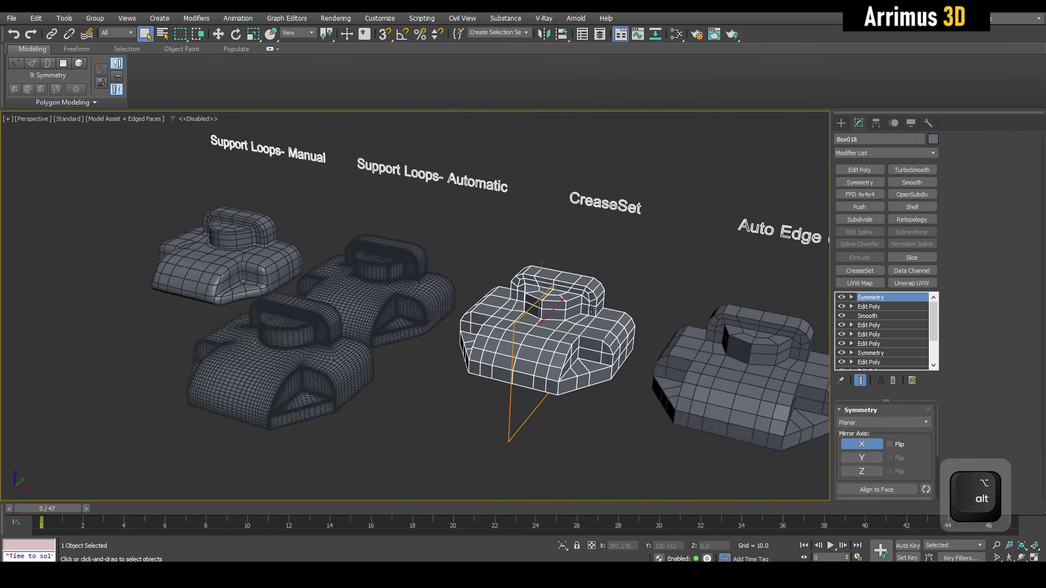
{"action": "scroll", "coordinate": [545, 322], "scroll_direction": "up", "scroll_amount": 5}
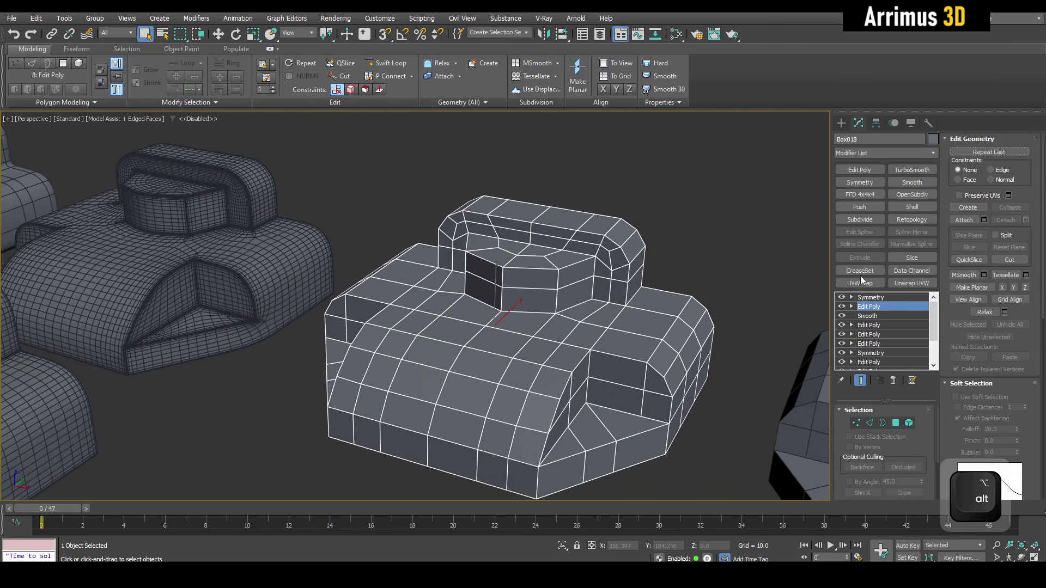
{"action": "left_click", "coordinate": [860, 271]}
- In edge mode, select edges by face angle 90 with a tolerance of 45, and hide the end result
{"action": "key", "text": "2"}
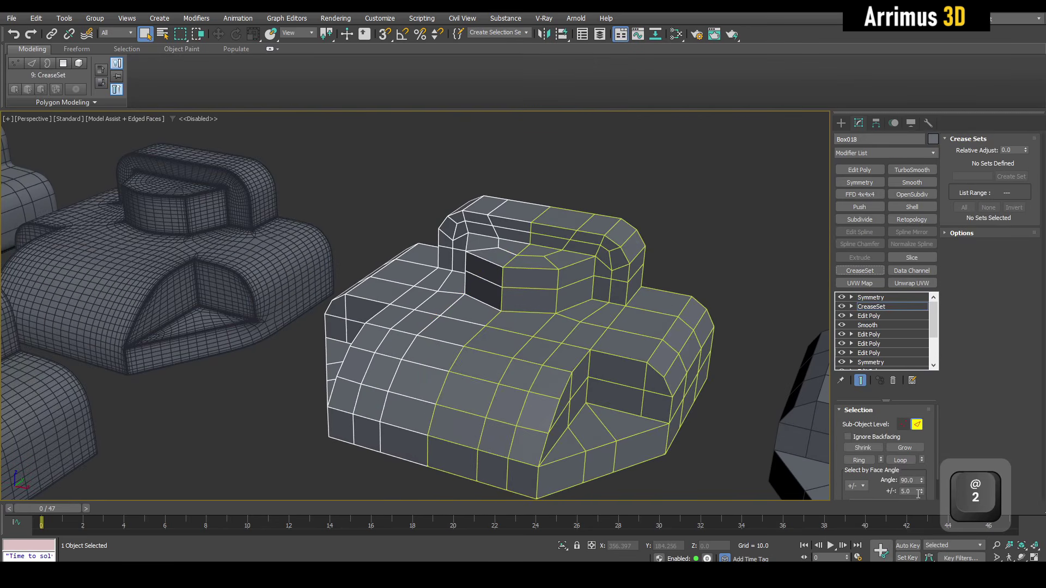
{"action": "type", "text": "45"}
{"action": "scroll", "coordinate": [883, 487], "scroll_direction": "down", "scroll_amount": 1}
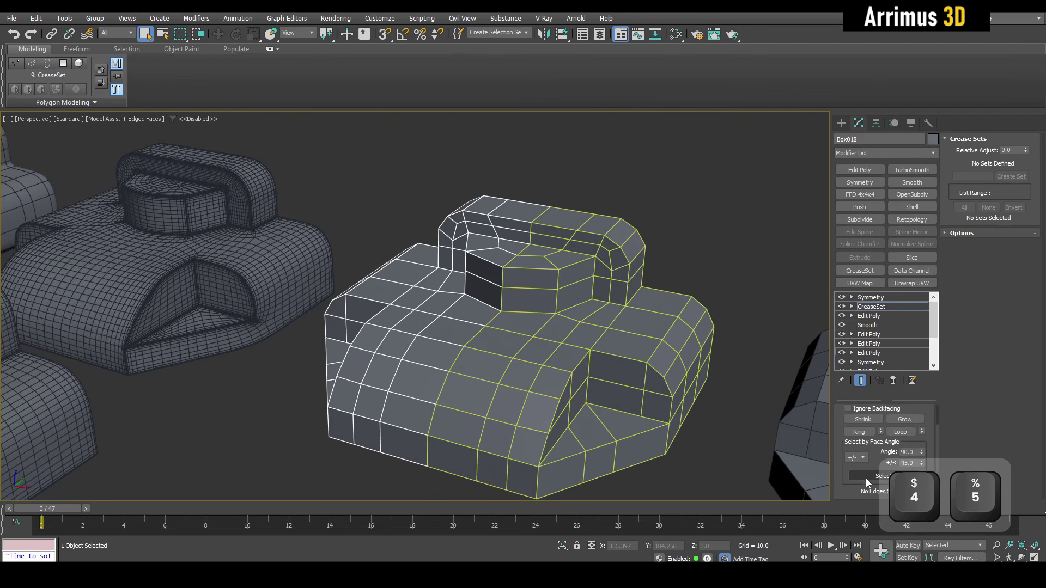
{"action": "left_click", "coordinate": [866, 479]}
{"action": "middle_click_drag", "start_coordinate": [597, 347], "coordinate": [576, 227], "text": "alt"}
{"action": "scroll", "coordinate": [574, 359], "scroll_direction": "up", "scroll_amount": 3}
{"action": "key", "text": "space"}
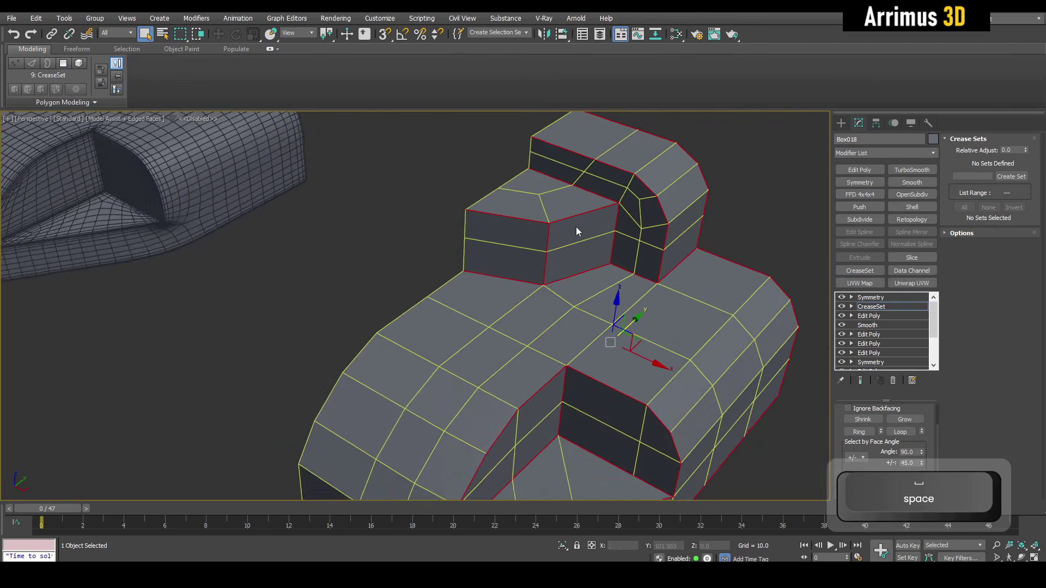
- Check the angle-selected edges and add the vertical edge below the triangular recess's outer corner to the selection
{"action": "scroll", "coordinate": [577, 226], "scroll_direction": "up", "scroll_amount": 3}
{"action": "middle_click_drag", "start_coordinate": [629, 163], "coordinate": [610, 203]}
{"action": "scroll", "coordinate": [610, 202], "scroll_direction": "up", "scroll_amount": 3}
{"action": "middle_click_drag", "start_coordinate": [711, 448], "coordinate": [615, 394]}
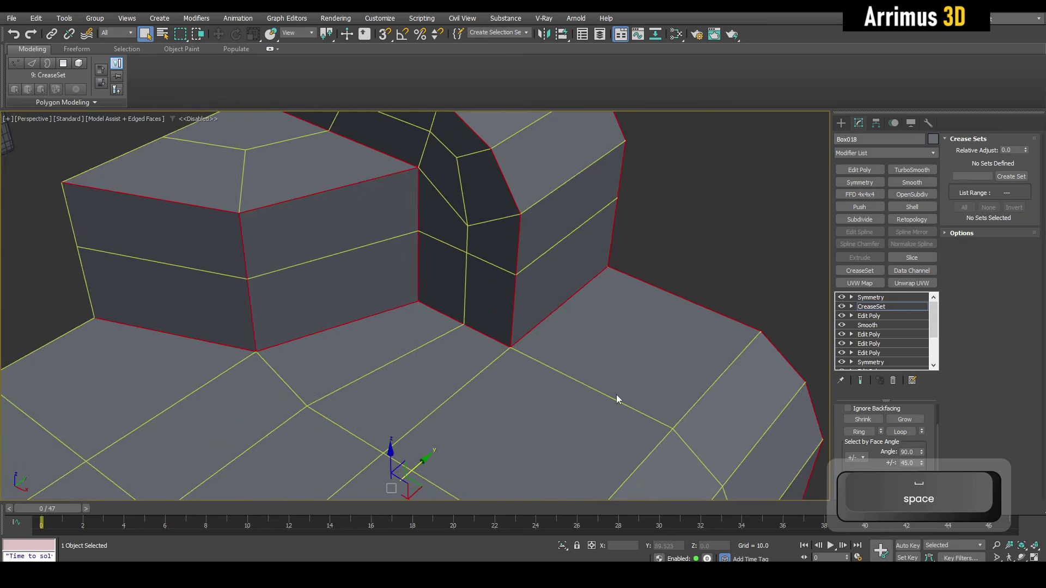
{"action": "scroll", "coordinate": [599, 334], "scroll_direction": "down", "scroll_amount": 3}
{"action": "middle_click_drag", "start_coordinate": [600, 334], "coordinate": [540, 394], "text": "alt"}
{"action": "scroll", "coordinate": [602, 265], "scroll_direction": "up", "scroll_amount": 3}
{"action": "middle_click_drag", "start_coordinate": [630, 371], "coordinate": [612, 339]}
{"action": "scroll", "coordinate": [612, 339], "scroll_direction": "up", "scroll_amount": 3}
{"action": "key", "text": "alt+x"}
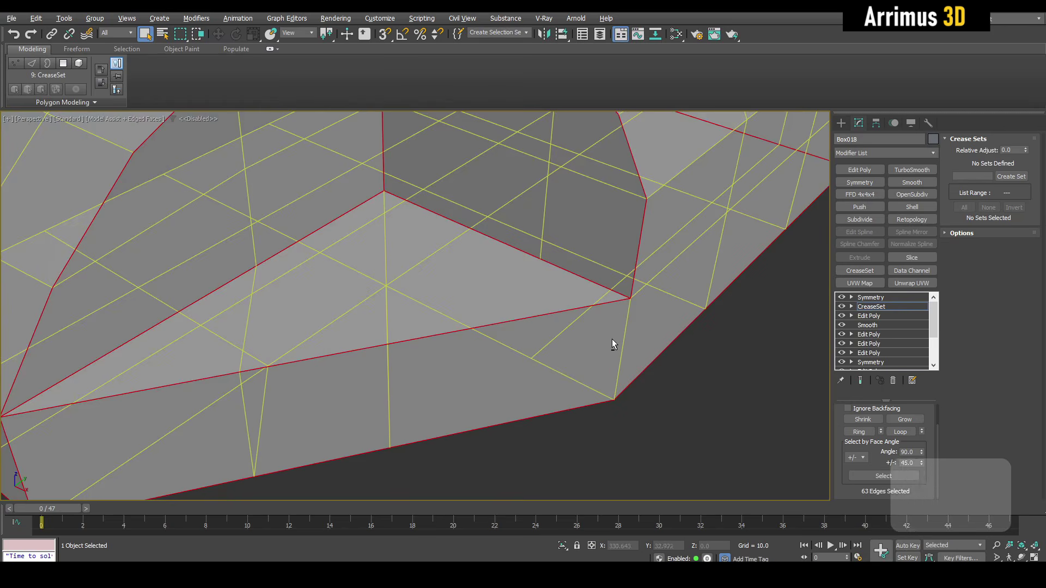
{"action": "left_click_drag", "start_coordinate": [613, 334], "coordinate": [635, 362], "text": "ctrl"}
{"action": "scroll", "coordinate": [648, 321], "scroll_direction": "down", "scroll_amount": 3}
{"action": "key", "text": "alt+x"}
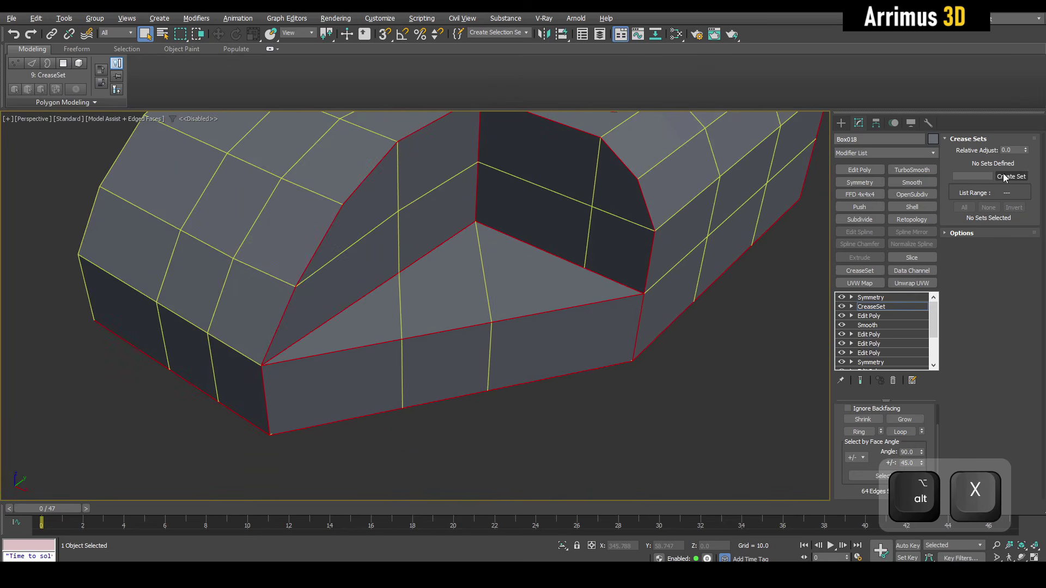
- Create a crease set from the selected edges and set its crease value to 0.2
{"action": "left_click", "coordinate": [1005, 178]}
{"action": "key", "text": "2"}
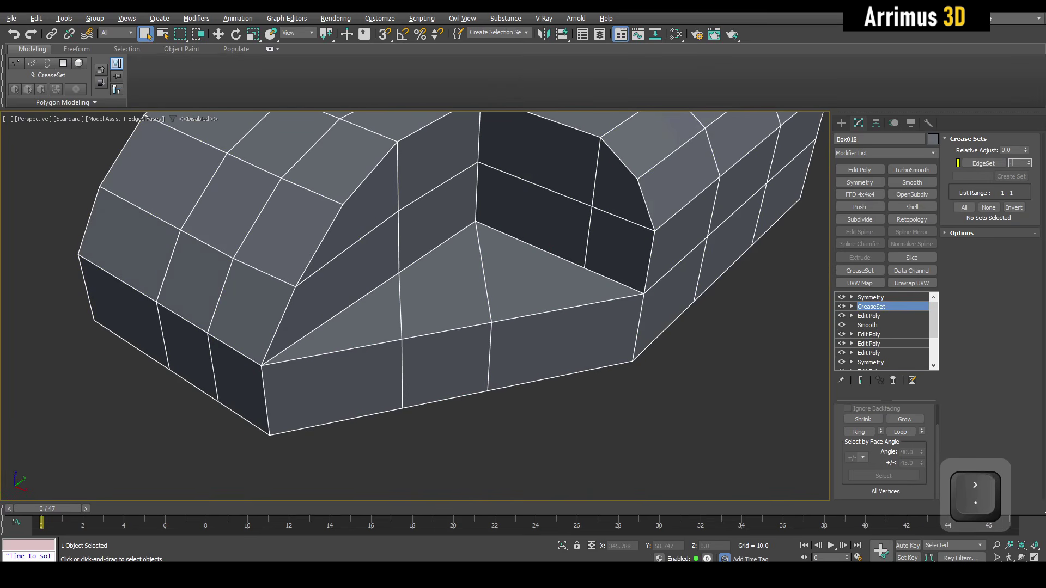
{"action": "middle_click_drag", "start_coordinate": [609, 256], "coordinate": [601, 318]}
- Add Edit Poly and OpenSubdiv modifiers above Symmetry with 3 OpenSubdiv iterations, and check the shading with and without edged faces
{"action": "key", "text": "grave"}
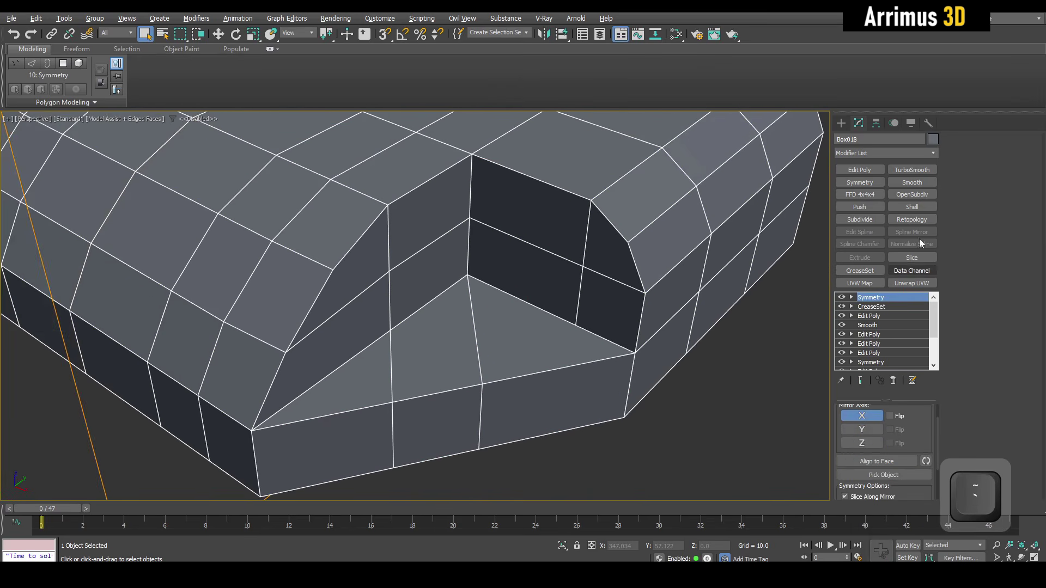
{"action": "left_click", "coordinate": [919, 195]}
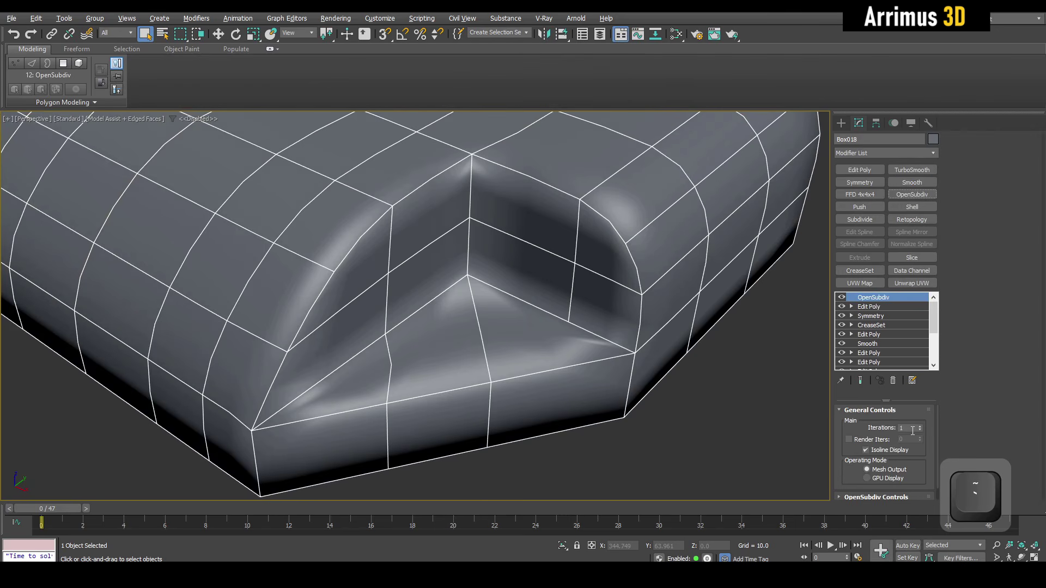
{"action": "scroll", "coordinate": [616, 349], "scroll_direction": "down", "scroll_amount": 6}
{"action": "key", "text": "F4"}
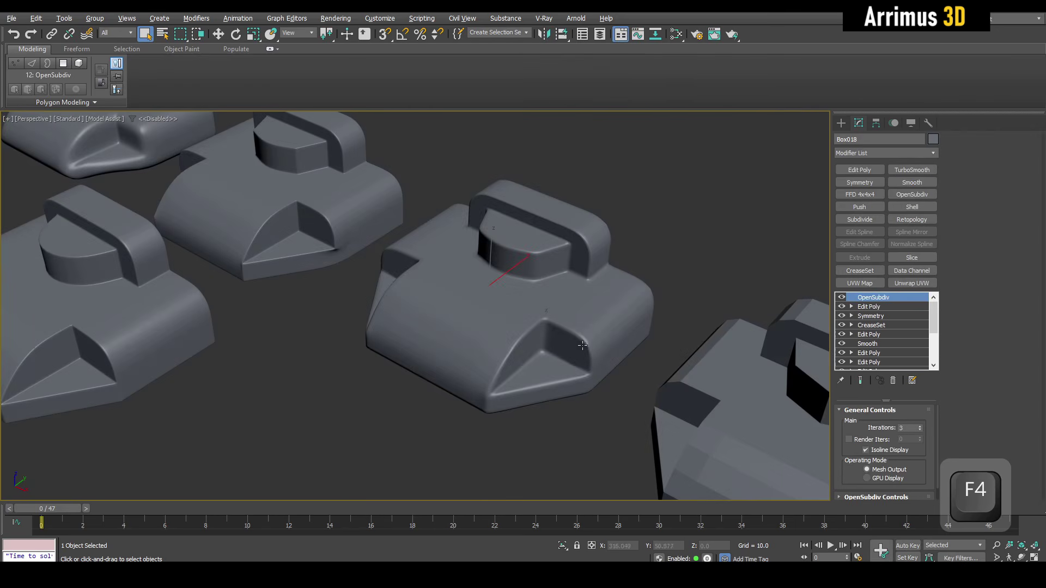
{"action": "scroll", "coordinate": [583, 345], "scroll_direction": "up", "scroll_amount": 6}
{"action": "key", "text": "F4"}
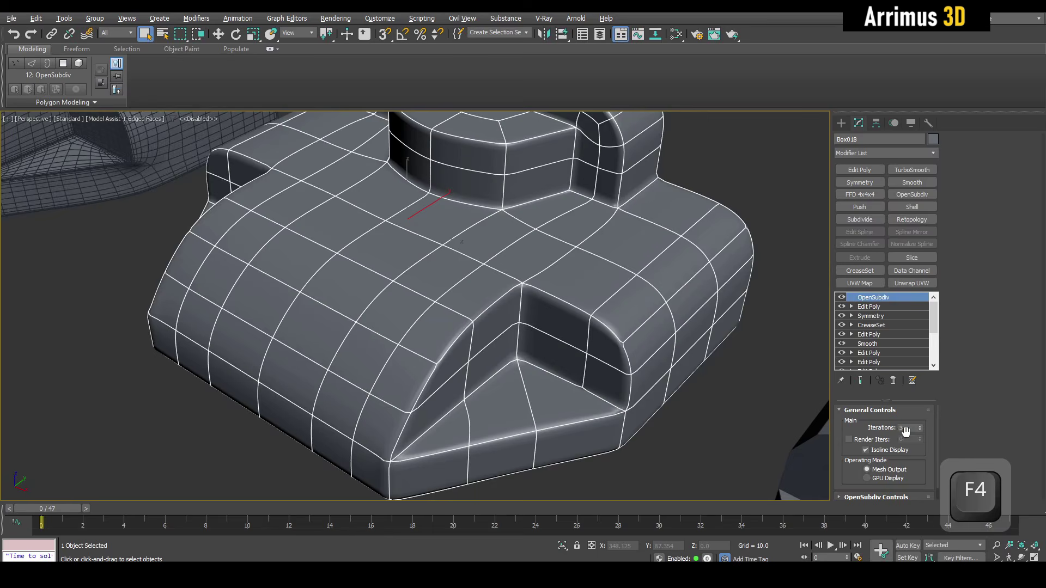
- Select the TurboSmoothed model under the Support Loops- Manual label and compare its edge shading with the creased model, without edged faces
{"action": "scroll", "coordinate": [703, 381], "scroll_direction": "down", "scroll_amount": 6}
{"action": "middle_click_drag", "start_coordinate": [362, 212], "coordinate": [467, 274]}
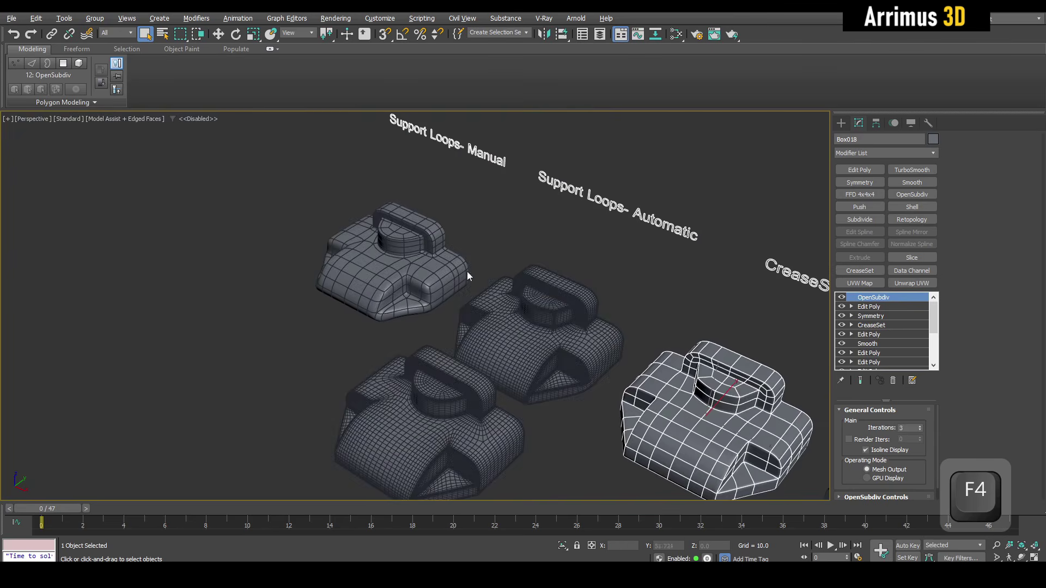
{"action": "scroll", "coordinate": [411, 265], "scroll_direction": "up", "scroll_amount": 4}
{"action": "left_click", "coordinate": [411, 265]}
{"action": "scroll", "coordinate": [473, 278], "scroll_direction": "down", "scroll_amount": 2}
{"action": "key", "text": "F4"}
{"action": "scroll", "coordinate": [468, 205], "scroll_direction": "up", "scroll_amount": 5}
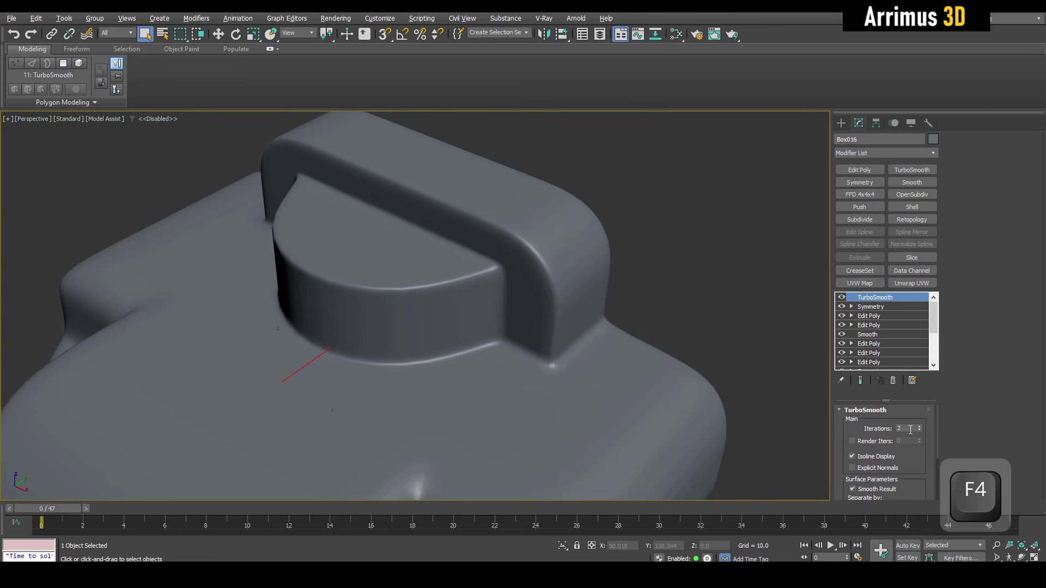
{"action": "scroll", "coordinate": [608, 346], "scroll_direction": "down", "scroll_amount": 6}
{"action": "scroll", "coordinate": [539, 343], "scroll_direction": "up", "scroll_amount": 7}
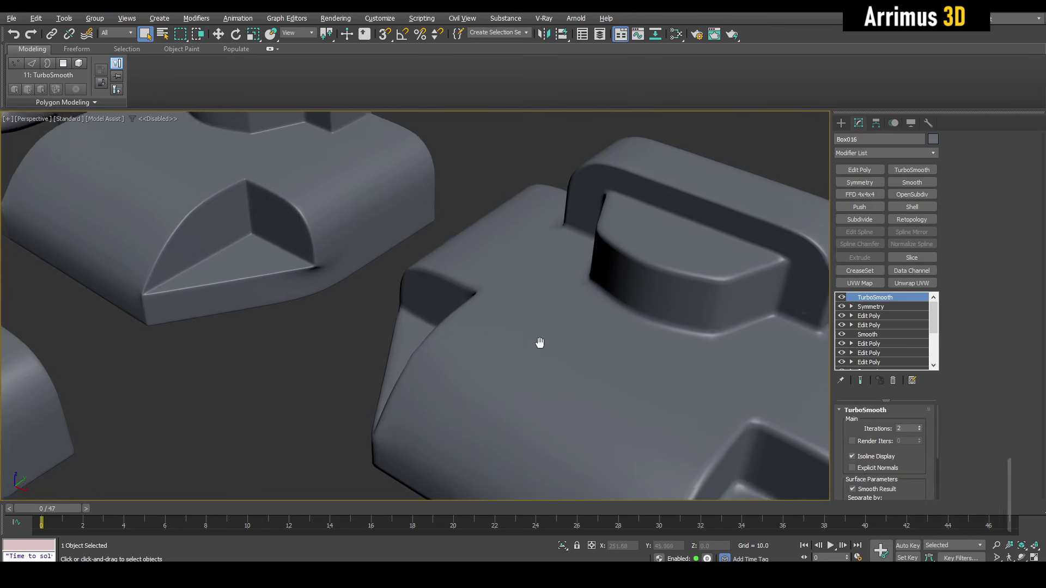
- Reselect the creased model, return to its CreaseSet modifier and try other crease values with the smoothed result shown
{"action": "left_click", "coordinate": [574, 330]}
{"action": "key", "text": "F4"}
{"action": "scroll", "coordinate": [574, 330], "scroll_direction": "down", "scroll_amount": 6}
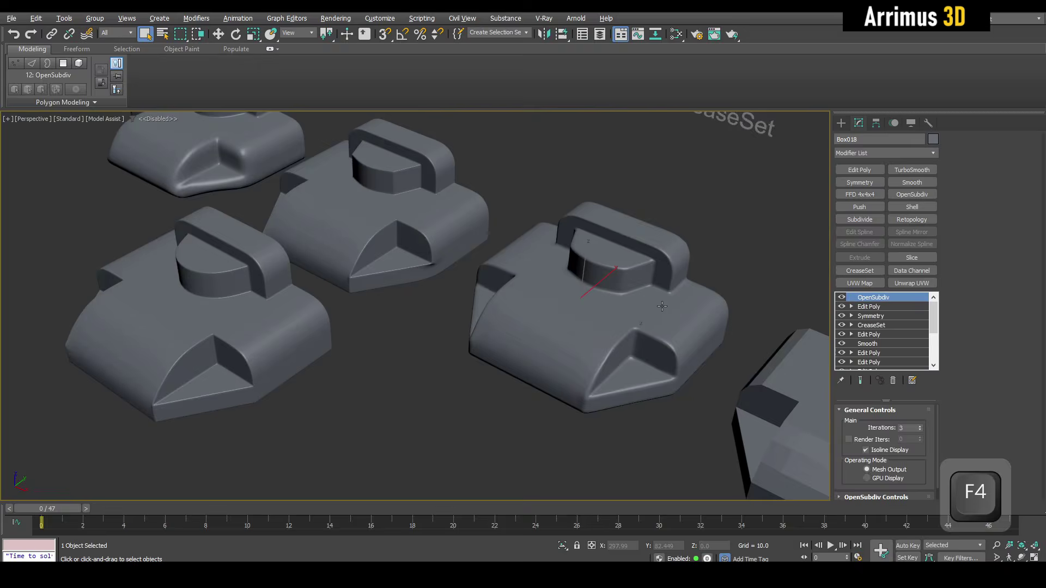
{"action": "scroll", "coordinate": [725, 331], "scroll_direction": "up", "scroll_amount": 7}
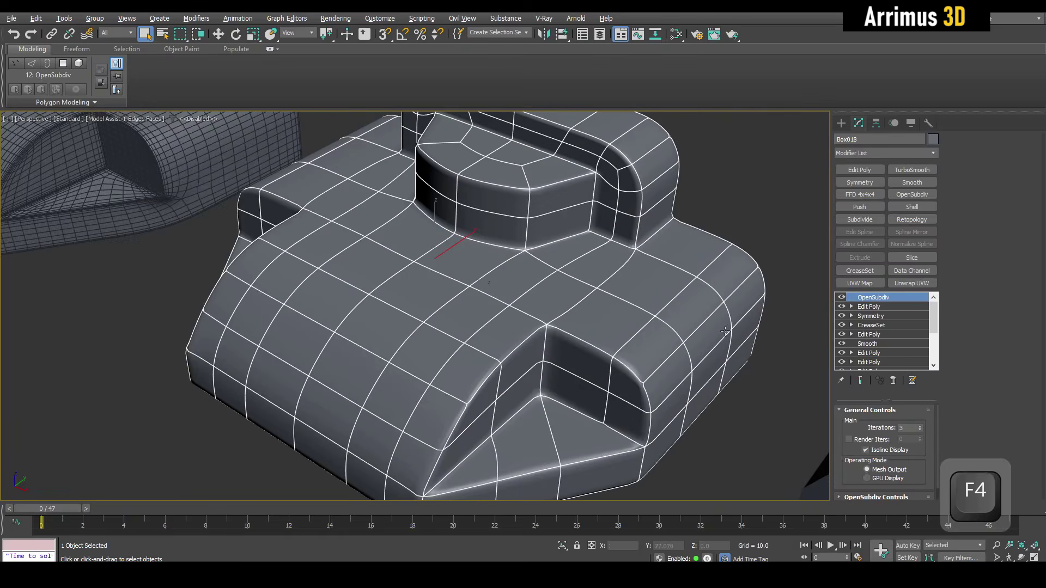
{"action": "left_click", "coordinate": [883, 325]}
{"action": "key", "text": "space"}
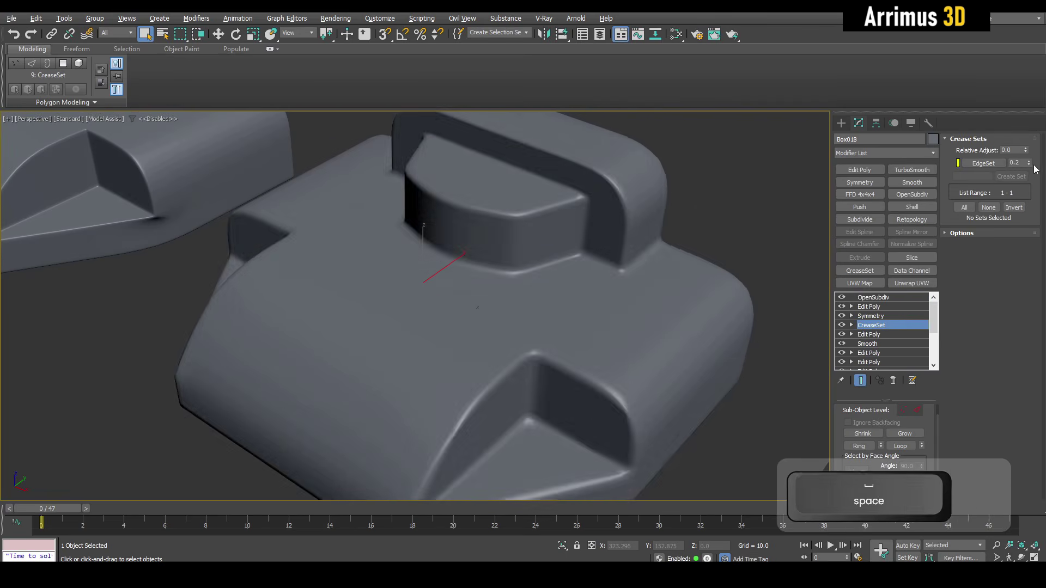
{"action": "key", "text": "F4"}
{"action": "mouse_move", "coordinate": [1028, 163]}
{"action": "left_mouse_down"}
{"action": "mouse_move", "coordinate": [1034, 183]}
{"action": "mouse_move", "coordinate": [1036, 159]}
{"action": "left_mouse_up"}
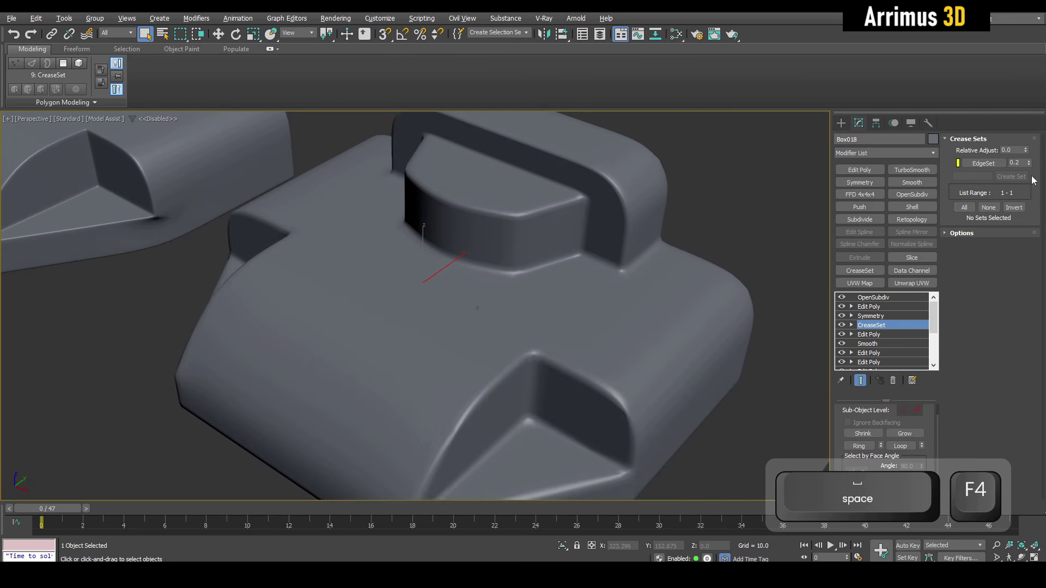
- Hide the end result, show edged faces, and select the elements stored in the crease set
{"action": "middle_click_drag", "start_coordinate": [582, 230], "coordinate": [587, 257]}
{"action": "scroll", "coordinate": [586, 257], "scroll_direction": "up", "scroll_amount": 2}
{"action": "key", "text": "space"}
{"action": "key", "text": "F4"}
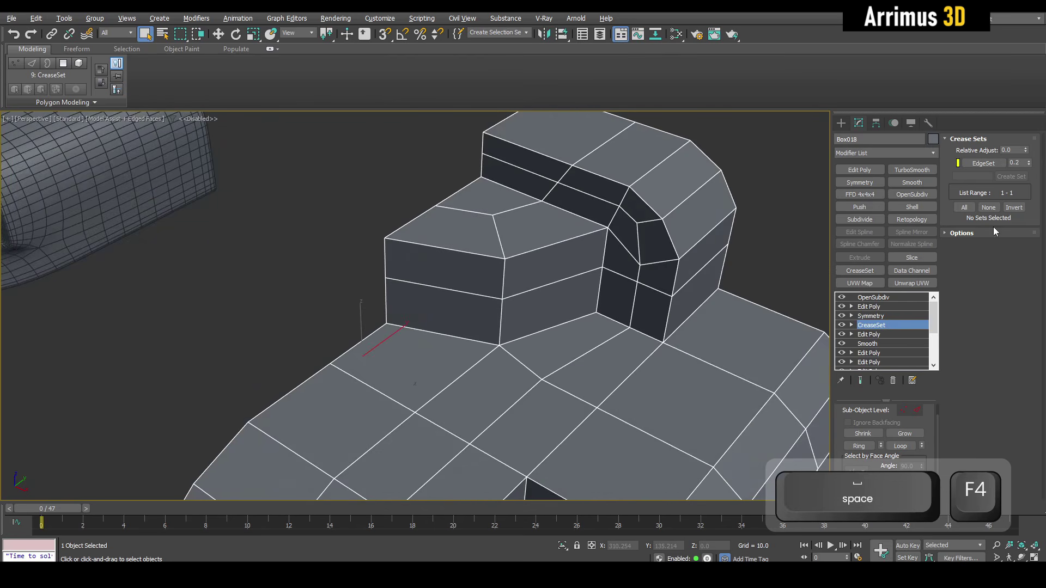
{"action": "right_click", "coordinate": [986, 166]}
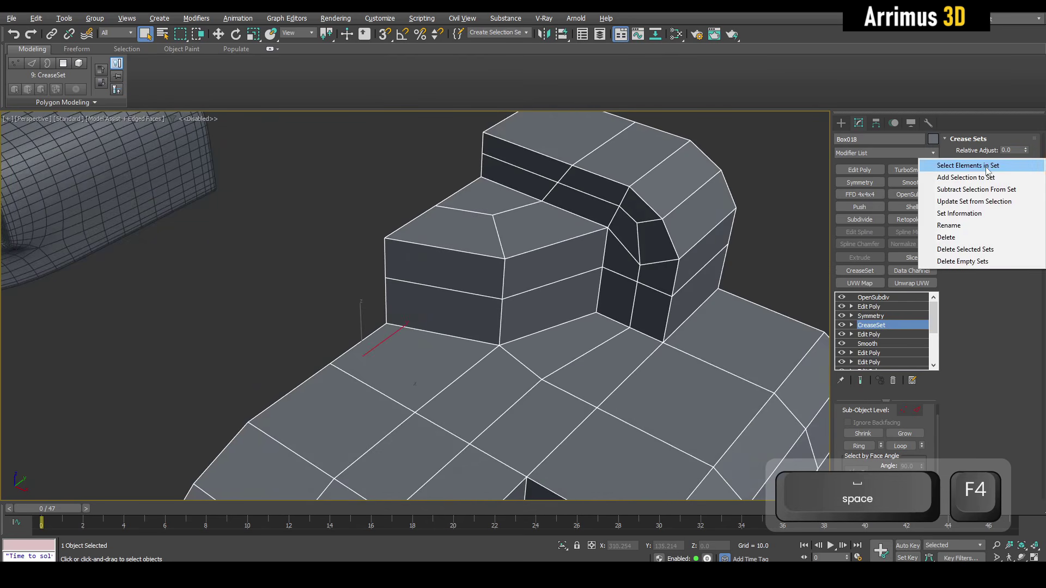
{"action": "left_click", "coordinate": [986, 166]}
- Try to subtract the raised block's front vertical corner edges from the crease set
{"action": "scroll", "coordinate": [532, 288], "scroll_direction": "up", "scroll_amount": 3}
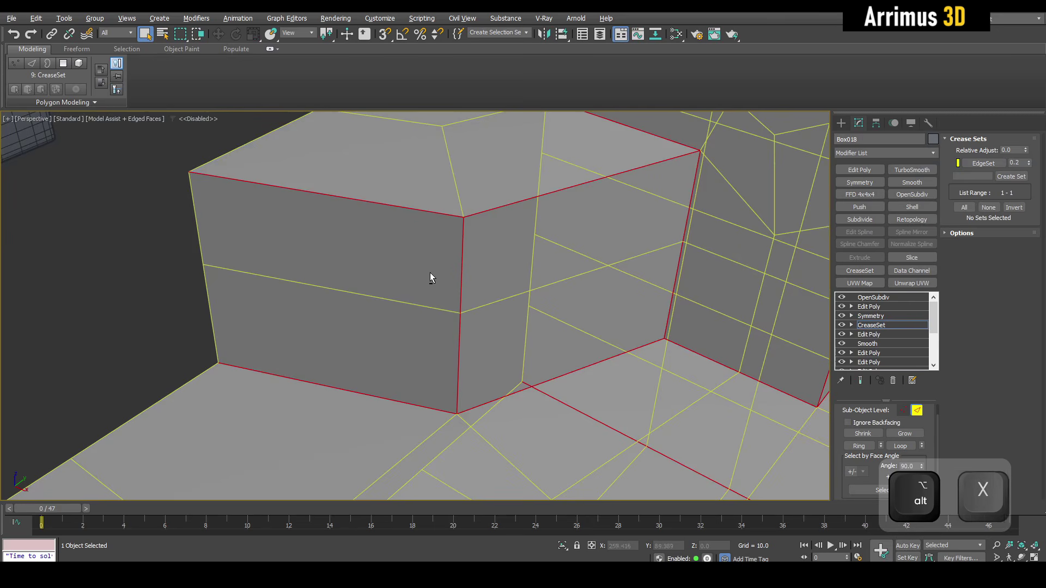
{"action": "left_click_drag", "start_coordinate": [472, 337], "coordinate": [472, 338], "text": "alt"}
{"action": "left_click", "coordinate": [548, 235]}
{"action": "scroll", "coordinate": [528, 243], "scroll_direction": "down", "scroll_amount": 5}
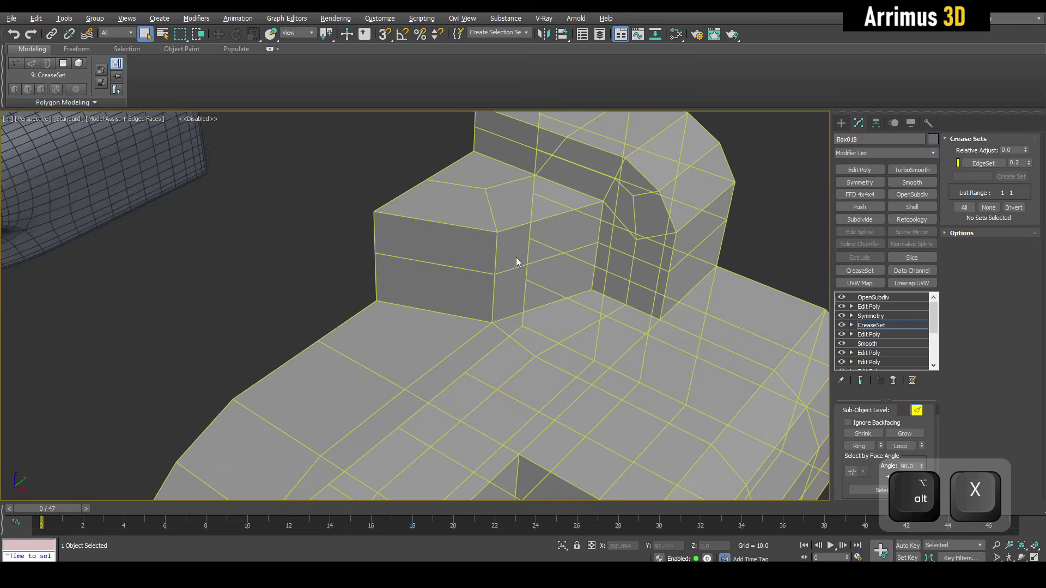
{"action": "scroll", "coordinate": [515, 255], "scroll_direction": "up", "scroll_amount": 3}
{"action": "left_click", "coordinate": [477, 246], "text": "ctrl"}
{"action": "key", "text": "alt+x"}
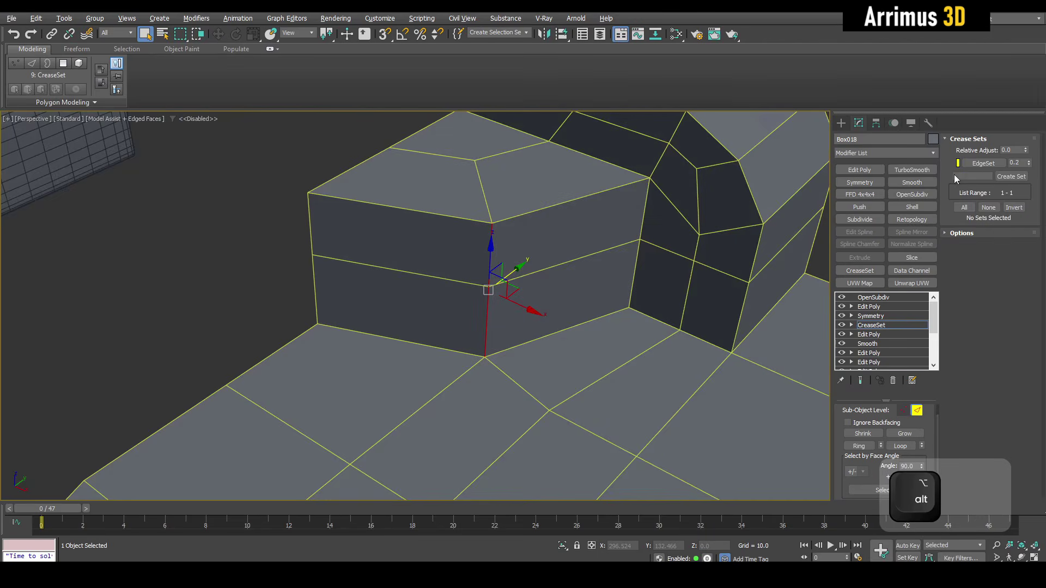
{"action": "right_click", "coordinate": [975, 163]}
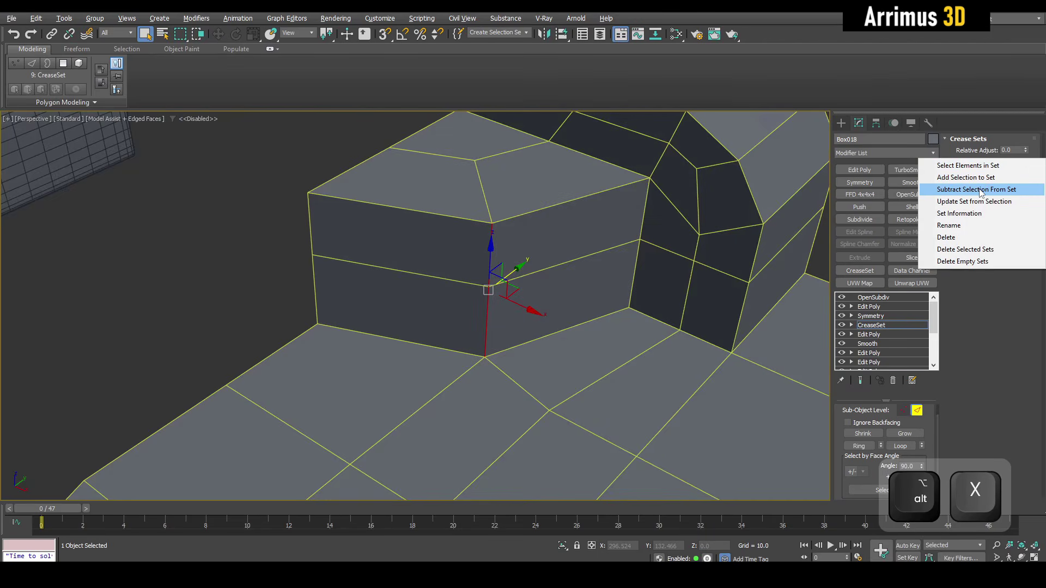
{"action": "left_click", "coordinate": [233, 252]}
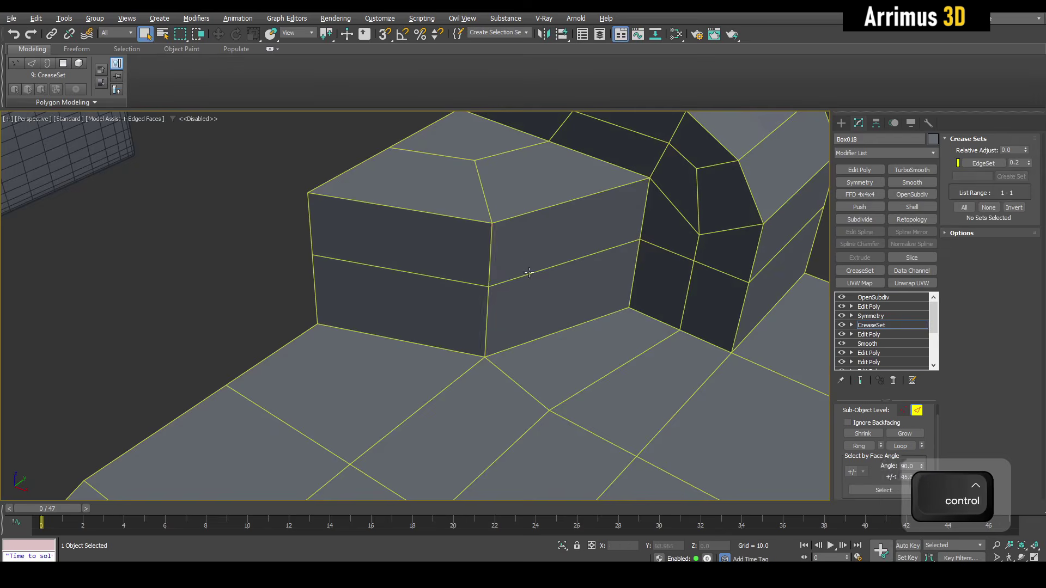
- Undo the crease set subtraction and restore the earlier selection of creased edges
{"action": "key", "text": "ctrl+z"}
{"action": "key", "text": "ctrl+z"}
{"action": "key", "text": "ctrl+z"}
{"action": "key", "text": "ctrl+z"}
{"action": "key", "text": "ctrl+z"}
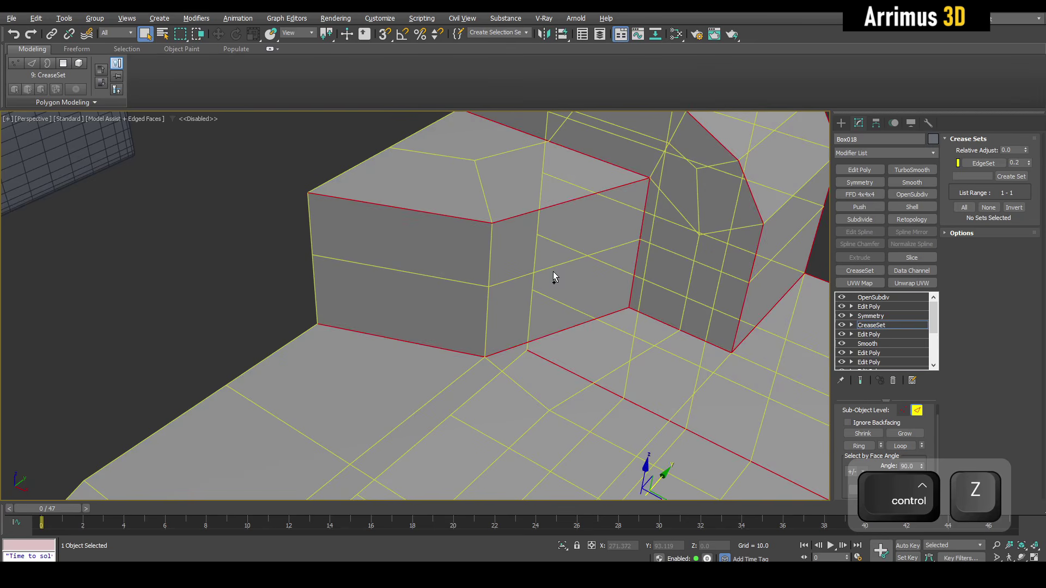
- Deselect the raised block's front vertical corner edges and update the crease set from the remaining edge selection
{"action": "double_click", "coordinate": [492, 261], "text": "ctrl"}
{"action": "double_click", "coordinate": [489, 315], "text": "alt"}
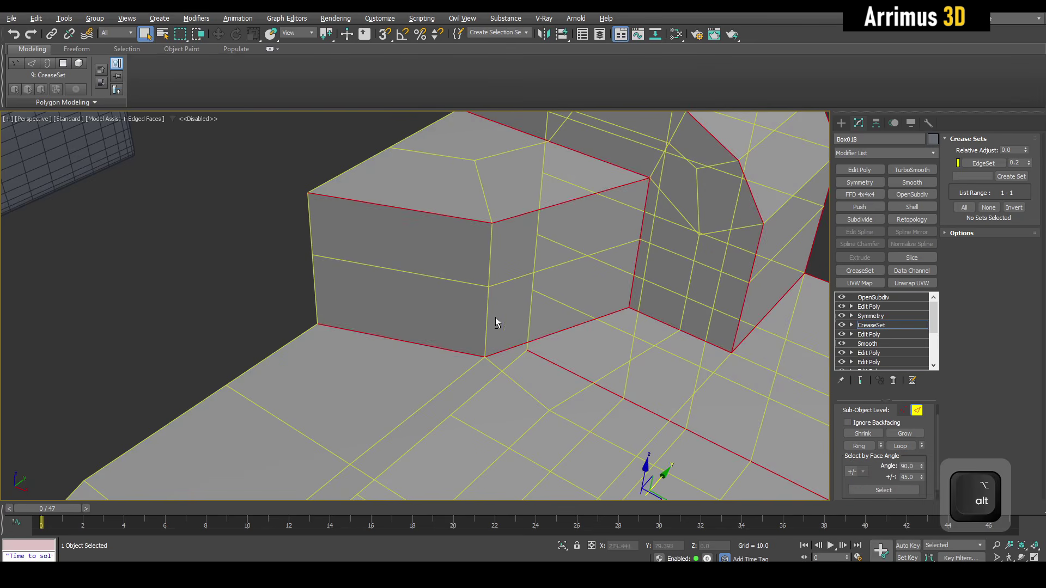
{"action": "key", "text": "alt+x"}
{"action": "right_click", "coordinate": [972, 165]}
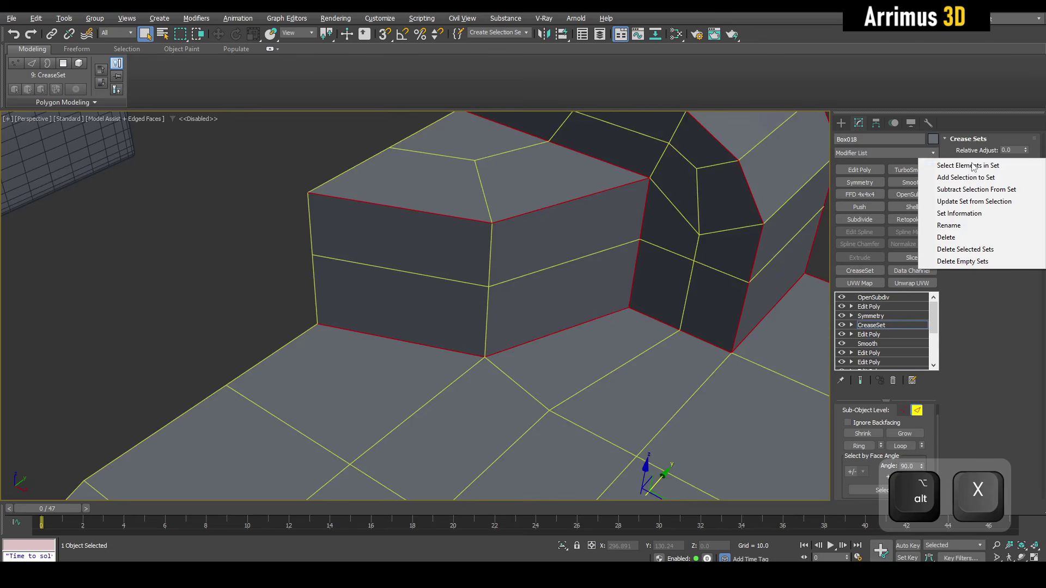
{"action": "left_click", "coordinate": [974, 201]}
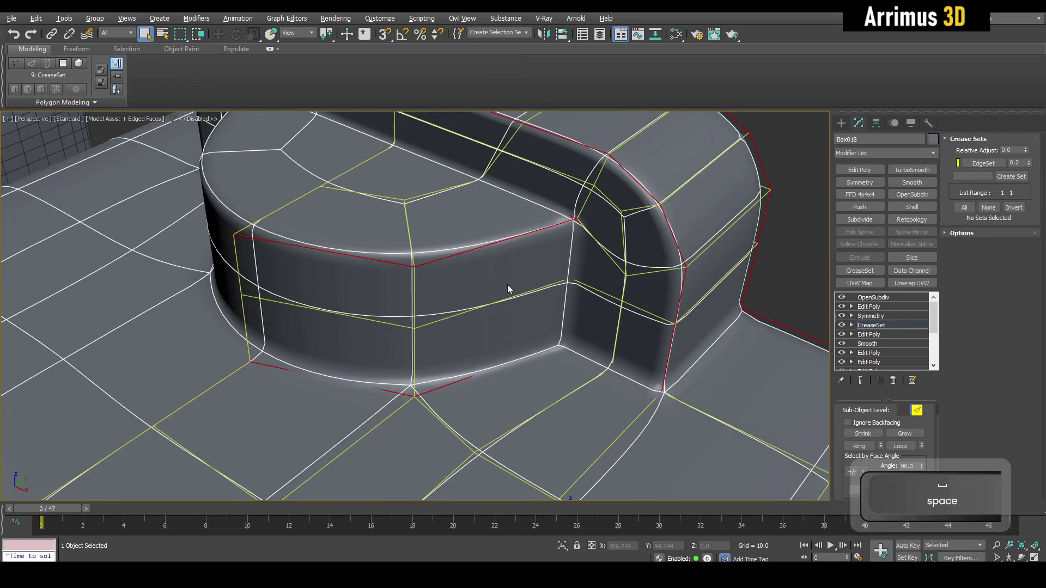
- Create a second crease set from the two front edges around the top of the raised block
{"action": "key", "text": "2"}
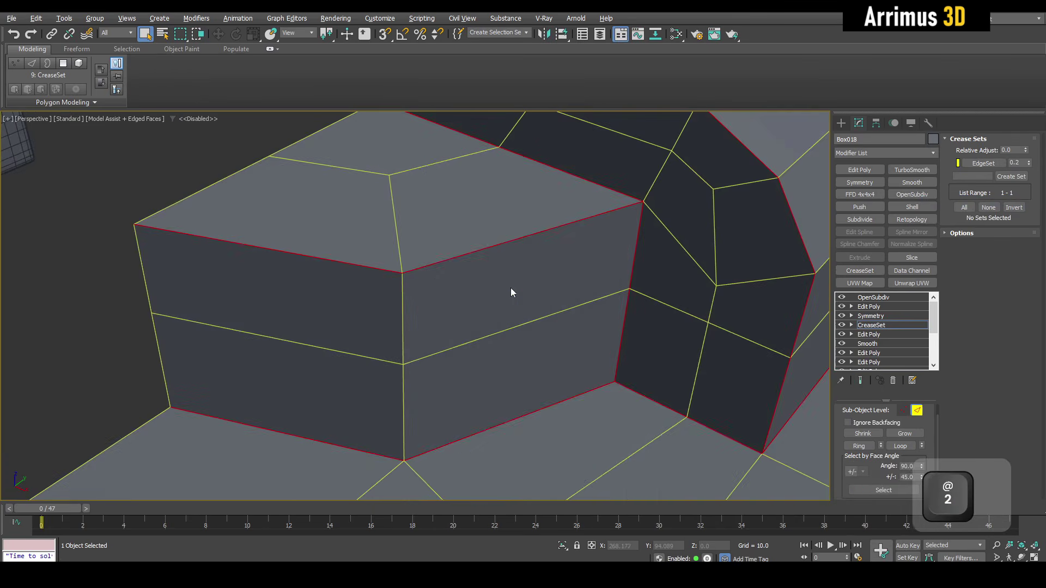
{"action": "key", "text": "alt"}
{"action": "left_click", "coordinate": [443, 260]}
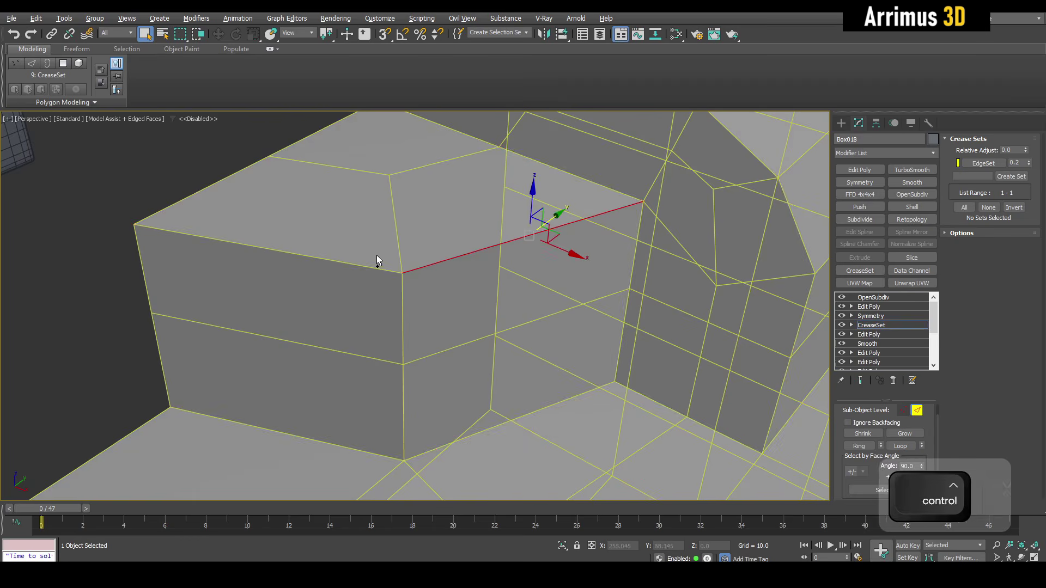
{"action": "left_click", "coordinate": [377, 265], "text": "ctrl"}
{"action": "key", "text": "alt+x"}
{"action": "left_click", "coordinate": [1008, 177]}
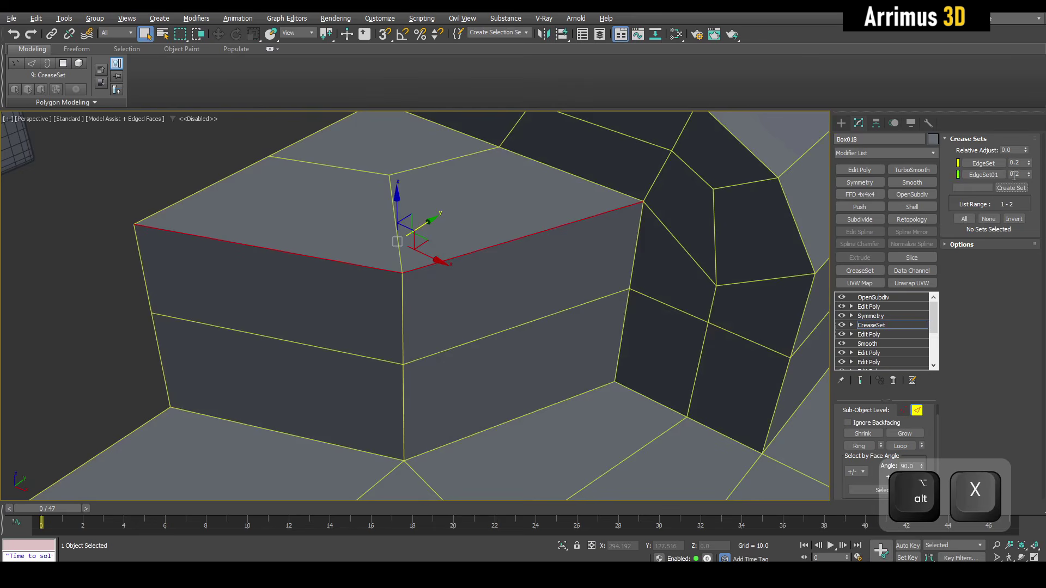
- Show the smoothed result without edged faces and set the second crease set's value to 0.1
{"action": "key", "text": "2"}
{"action": "key", "text": "space"}
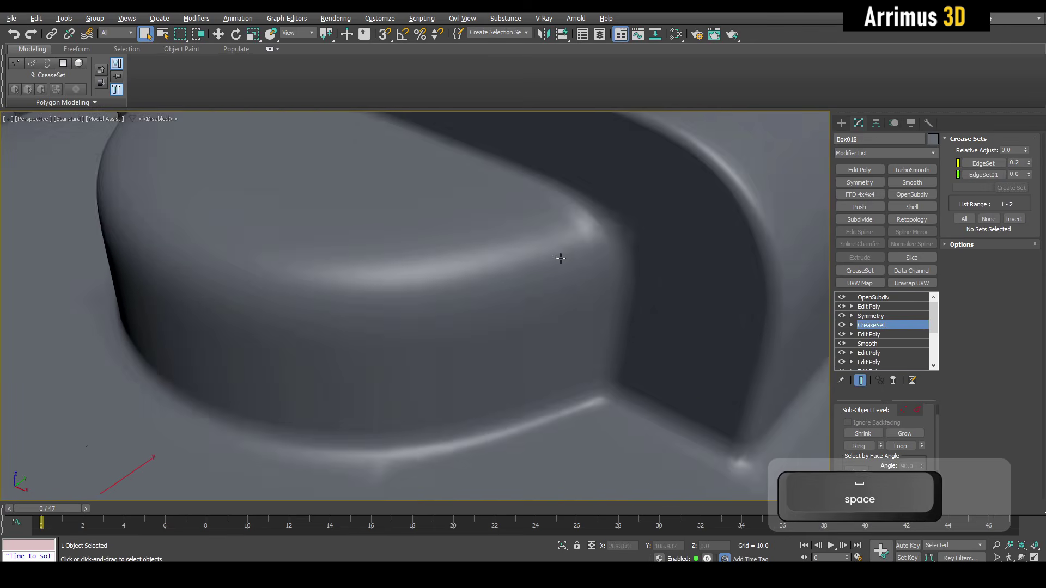
{"action": "key", "text": "F4"}
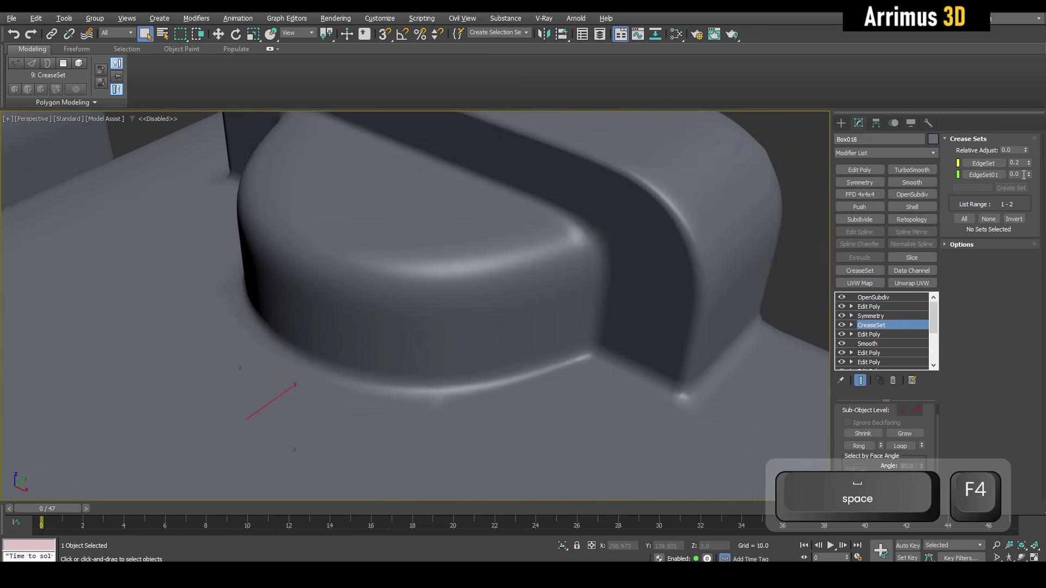
{"action": "left_click", "coordinate": [1028, 172]}
{"action": "middle_click_drag", "start_coordinate": [744, 202], "coordinate": [742, 201]}
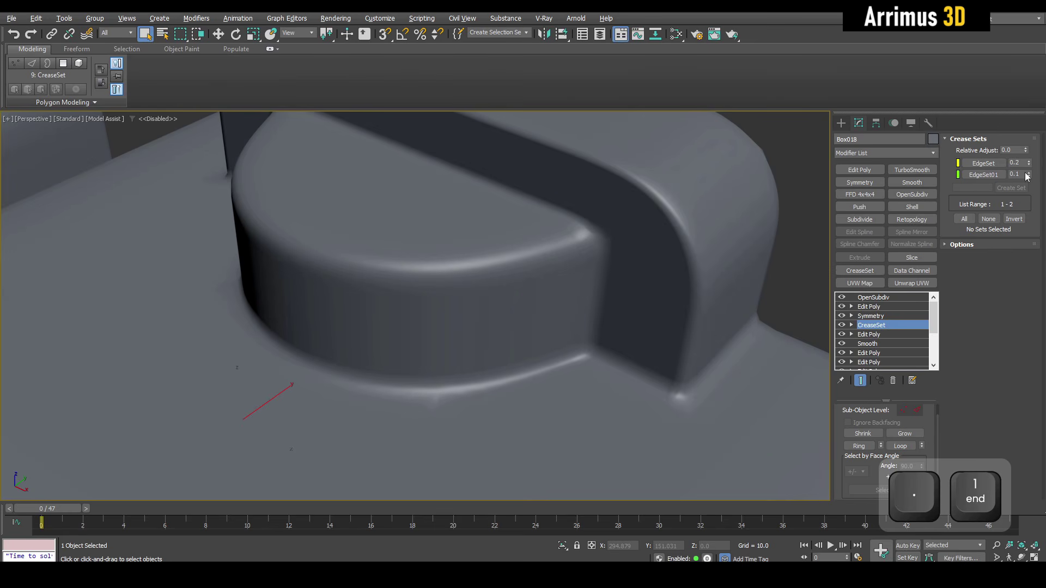
- Try a crease value of 0.3 on the second set and check the block's rim
{"action": "type", "text": ".3"}
{"action": "middle_click_drag", "start_coordinate": [611, 233], "coordinate": [595, 272]}
{"action": "scroll", "coordinate": [595, 271], "scroll_direction": "down", "scroll_amount": 4}
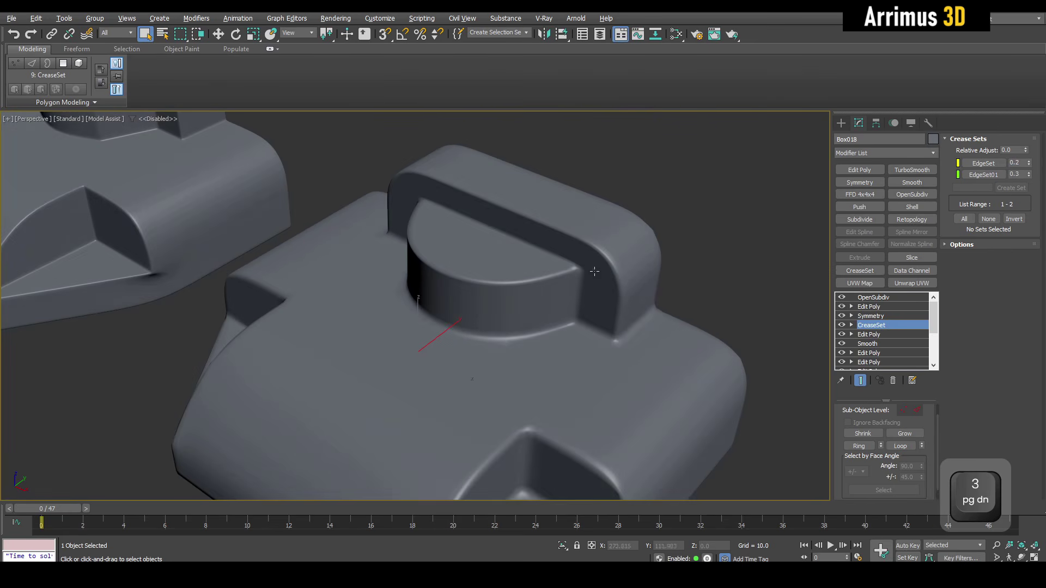
- Return the second crease set's value to 0.1 and deselect the model
{"action": "double_click", "coordinate": [1018, 175]}
{"action": "type", "text": ".1"}
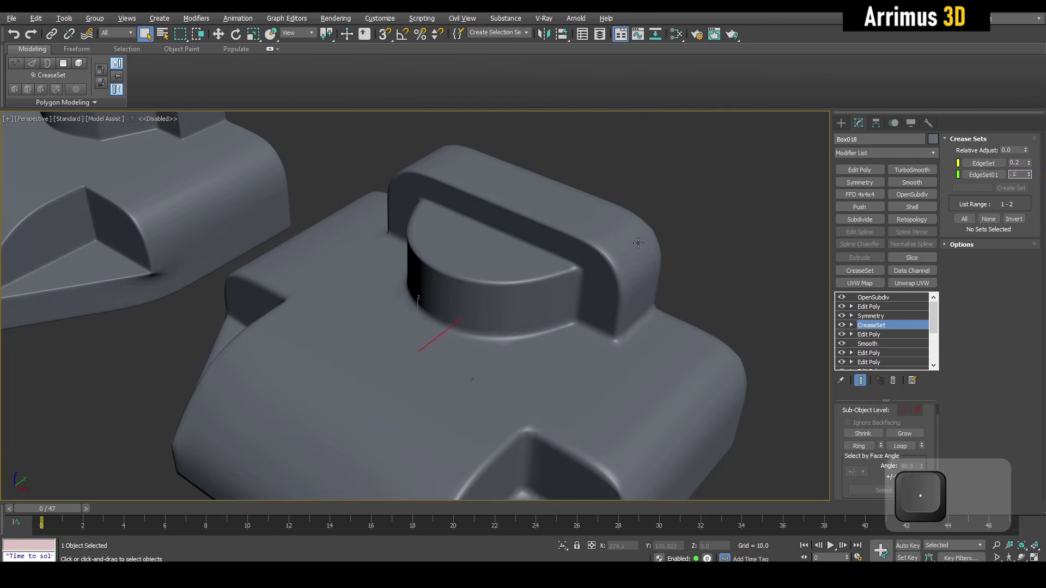
{"action": "scroll", "coordinate": [687, 211], "scroll_direction": "down", "scroll_amount": 3}
{"action": "left_click", "coordinate": [687, 212]}
- Compare the creased model's topology with edged faces against the neighbouring unsubdivided low-poly model
{"action": "middle_click_drag", "start_coordinate": [637, 305], "coordinate": [576, 229], "text": "alt"}
{"action": "scroll", "coordinate": [585, 260], "scroll_direction": "up", "scroll_amount": 3}
{"action": "middle_click_drag", "start_coordinate": [577, 229], "coordinate": [575, 265]}
{"action": "scroll", "coordinate": [576, 305], "scroll_direction": "up", "scroll_amount": 2}
{"action": "key", "text": "F4"}
{"action": "middle_click_drag", "start_coordinate": [576, 318], "coordinate": [593, 283]}
{"action": "scroll", "coordinate": [593, 283], "scroll_direction": "down", "scroll_amount": 2}
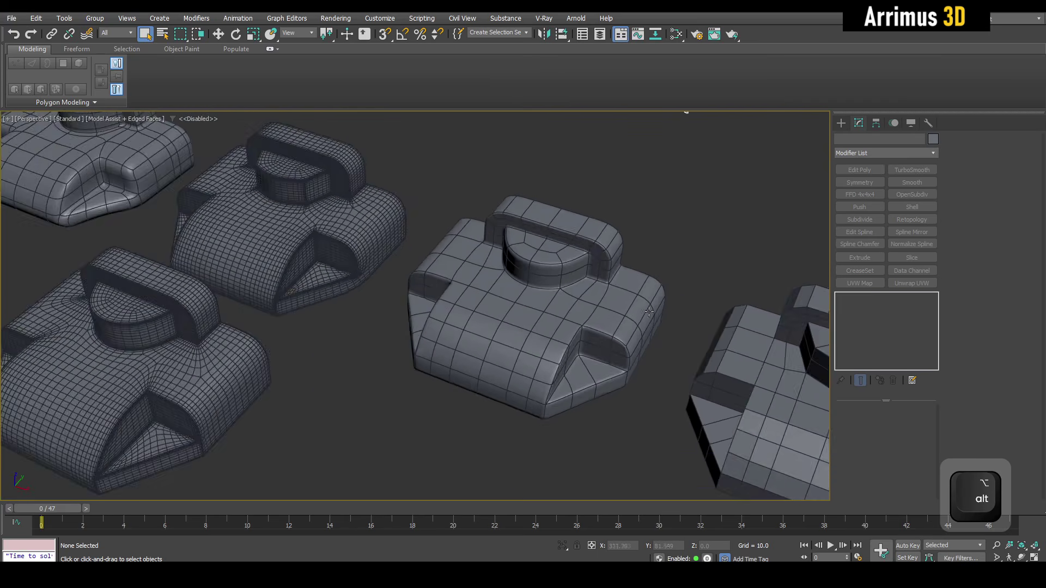
{"action": "middle_click_drag", "start_coordinate": [735, 357], "coordinate": [498, 293]}
{"action": "left_click", "coordinate": [632, 316]}
{"action": "scroll", "coordinate": [659, 323], "scroll_direction": "up", "scroll_amount": 3}
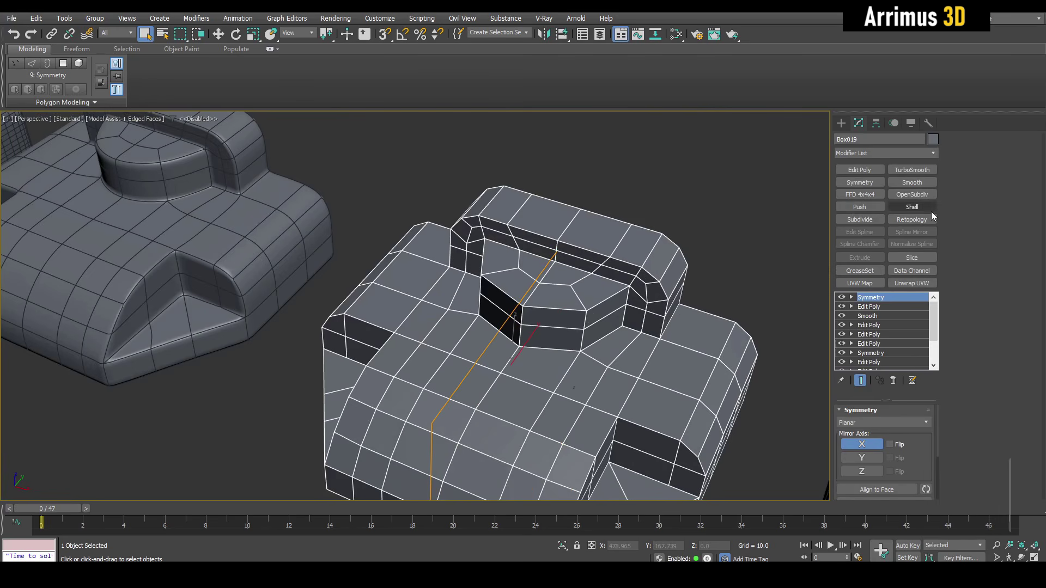
{"action": "middle_click_drag", "start_coordinate": [714, 360], "coordinate": [663, 286]}
{"action": "middle_click_drag", "start_coordinate": [256, 202], "coordinate": [575, 295]}
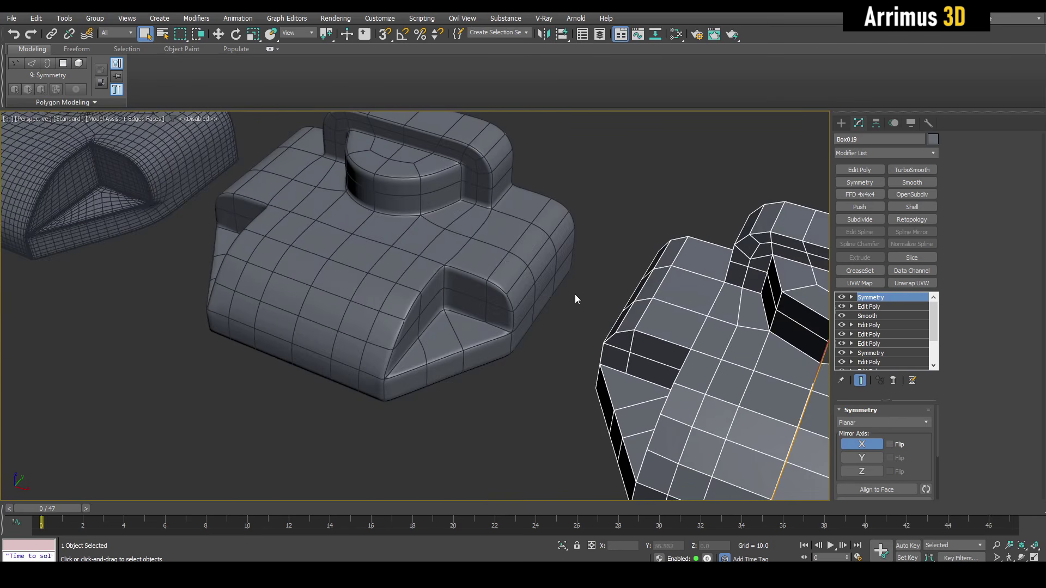
- Reselect the creased model and add an Edit Poly modifier directly below its CreaseSet, in polygon mode with the end result hidden
{"action": "left_click", "coordinate": [499, 259]}
{"action": "middle_click_drag", "start_coordinate": [506, 231], "coordinate": [529, 291]}
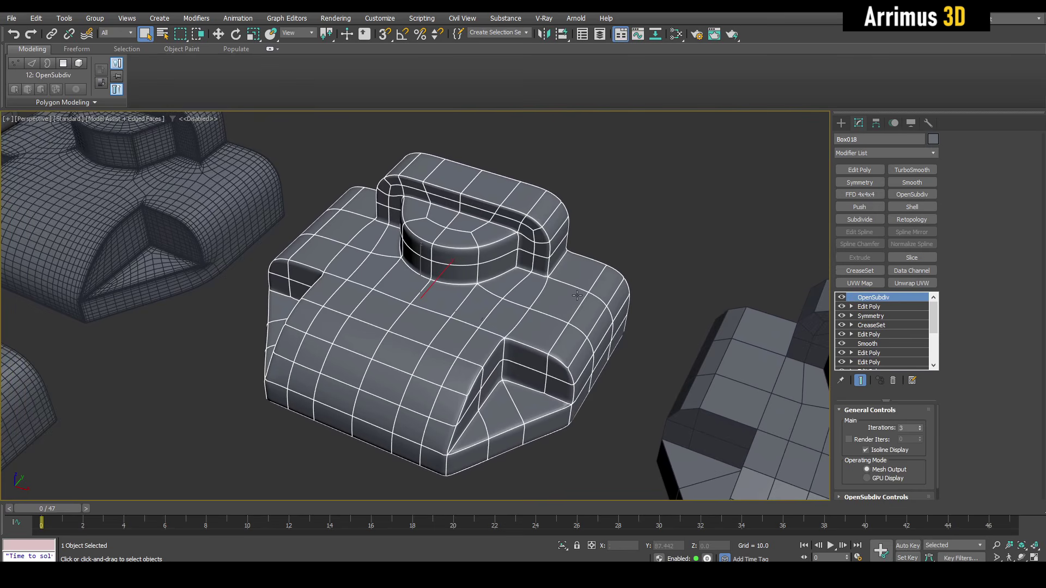
{"action": "left_click", "coordinate": [887, 325]}
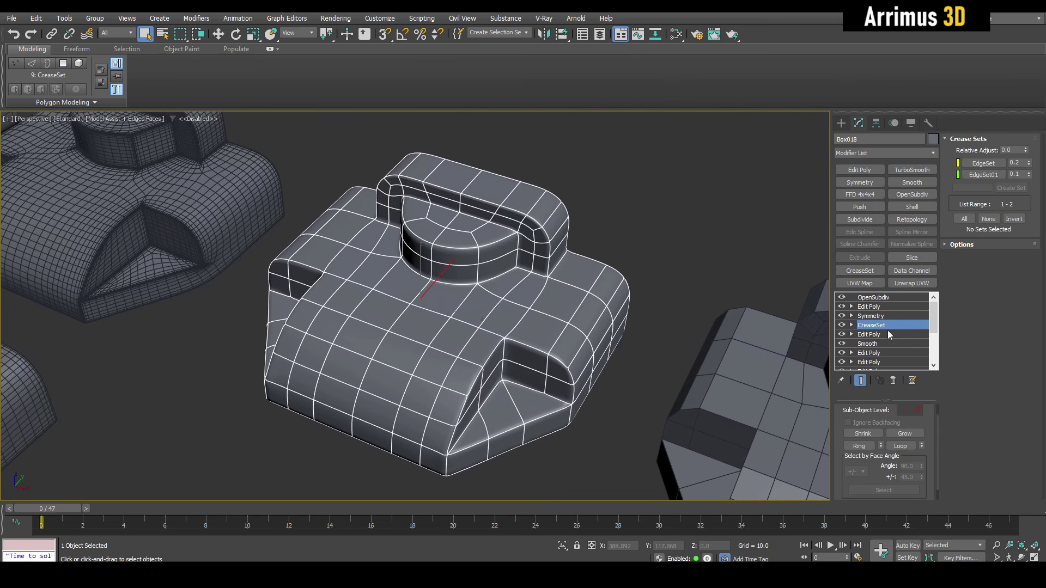
{"action": "left_click", "coordinate": [887, 331]}
{"action": "key", "text": "4"}
{"action": "scroll", "coordinate": [645, 310], "scroll_direction": "up", "scroll_amount": 5}
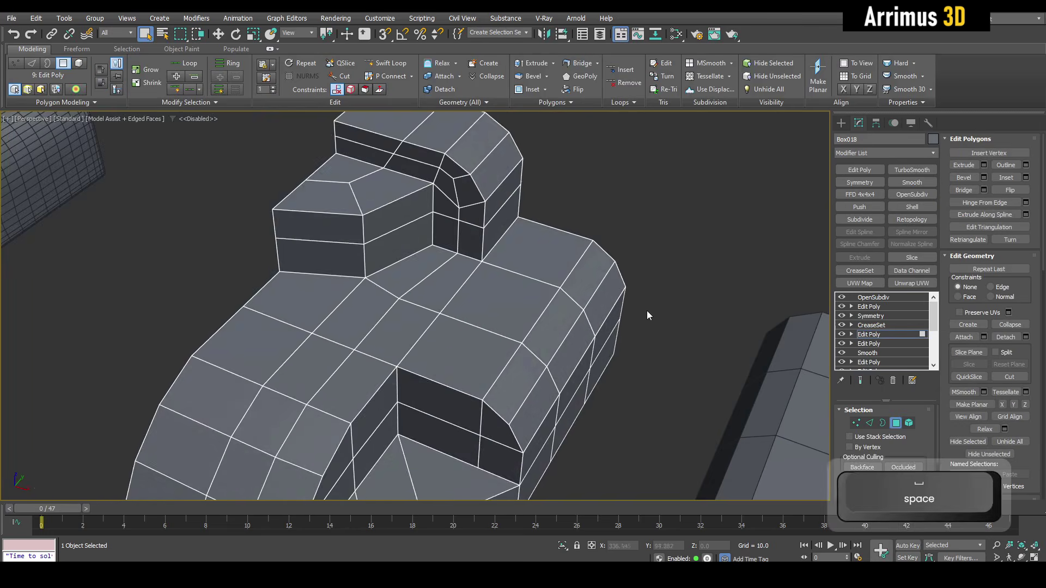
- Extrude the strip of polygons running down the model's rounded side corner, then leave polygon mode
{"action": "left_click", "coordinate": [618, 391], "text": "shift"}
{"action": "left_click", "coordinate": [599, 309], "text": "shift"}
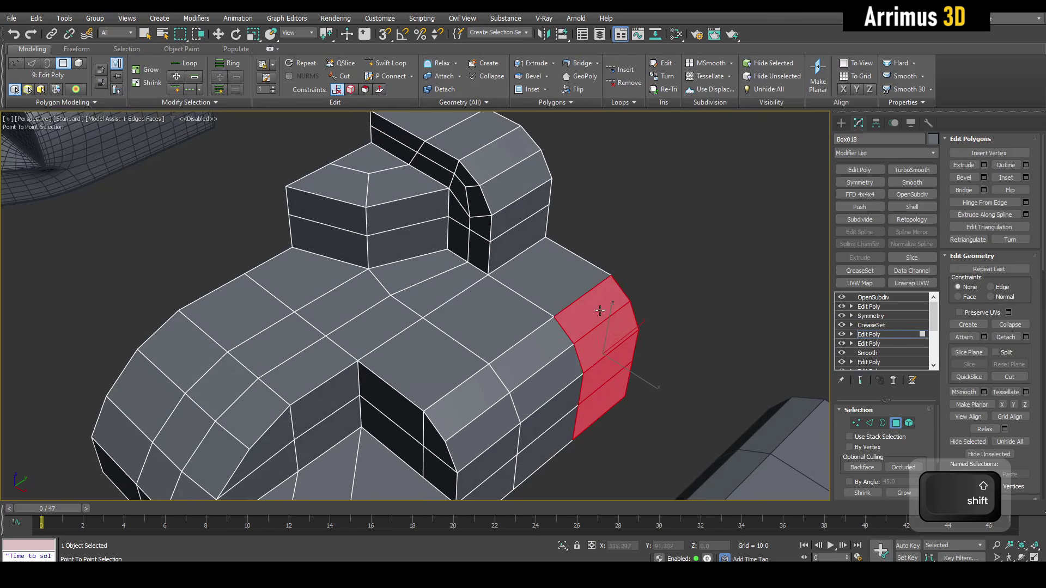
{"action": "middle_click_drag", "start_coordinate": [600, 311], "coordinate": [608, 301], "text": "alt"}
{"action": "key", "text": "shift+space"}
{"action": "left_click_drag", "start_coordinate": [606, 301], "coordinate": [633, 259]}
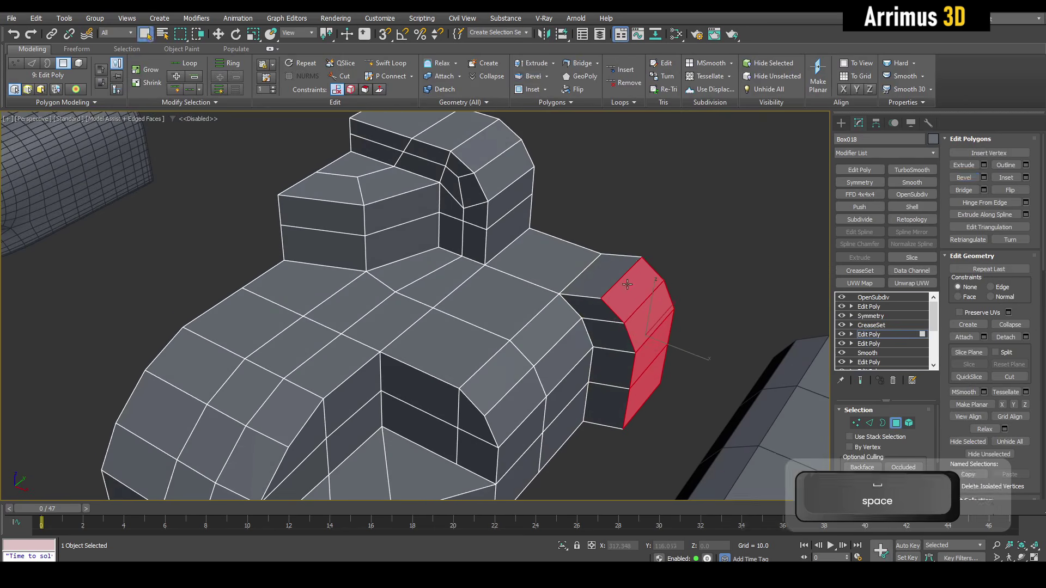
{"action": "key", "text": "4"}
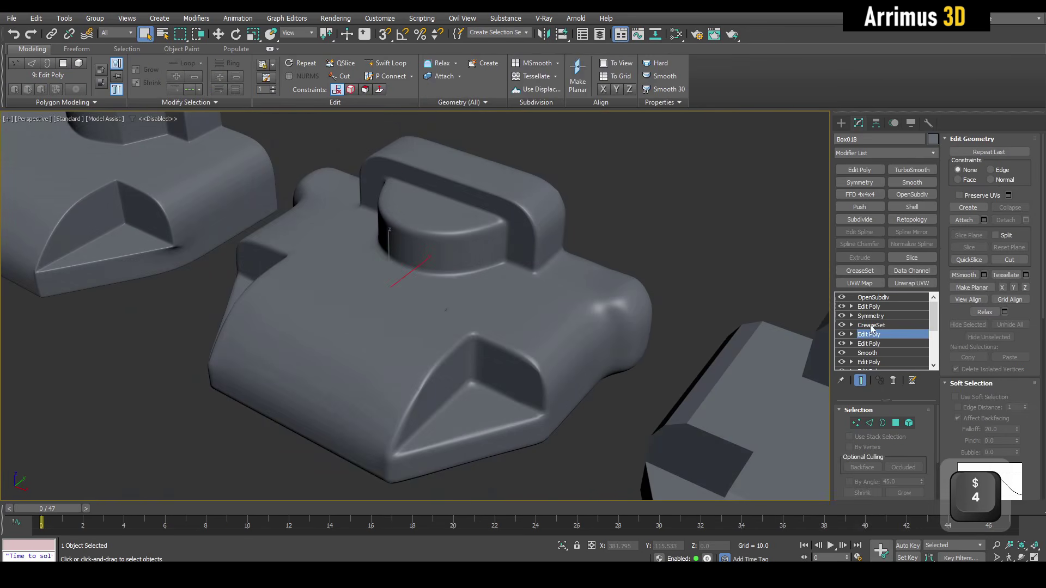
- Return to the CreaseSet modifier and inspect the smoothed side extrusion with and without edged faces
{"action": "left_click", "coordinate": [870, 325]}
{"action": "scroll", "coordinate": [643, 319], "scroll_direction": "up", "scroll_amount": 4}
{"action": "key", "text": "F4"}
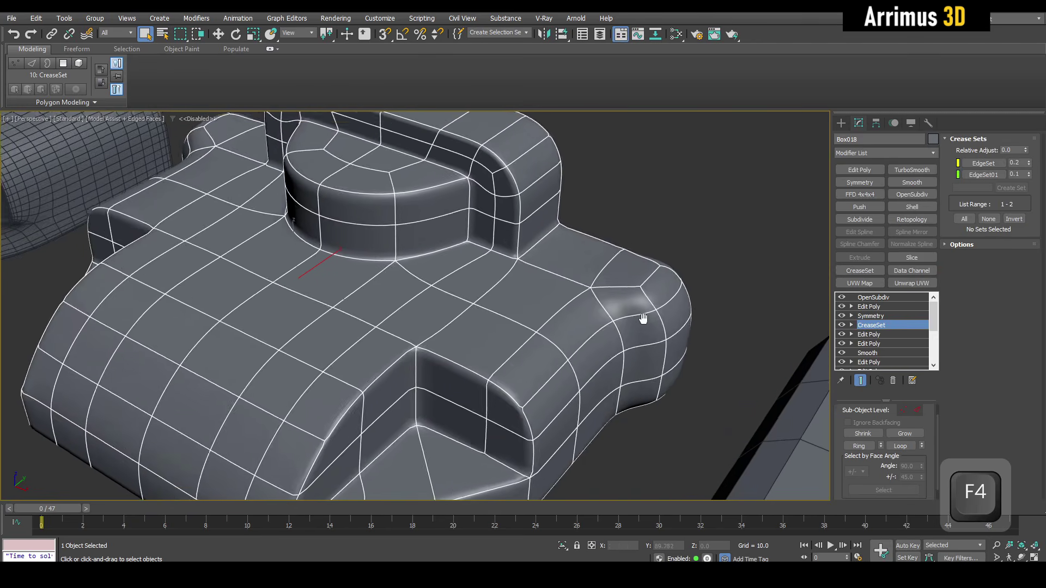
{"action": "middle_click_drag", "start_coordinate": [643, 318], "coordinate": [668, 284]}
{"action": "key", "text": "F4"}
{"action": "key", "text": "F4"}
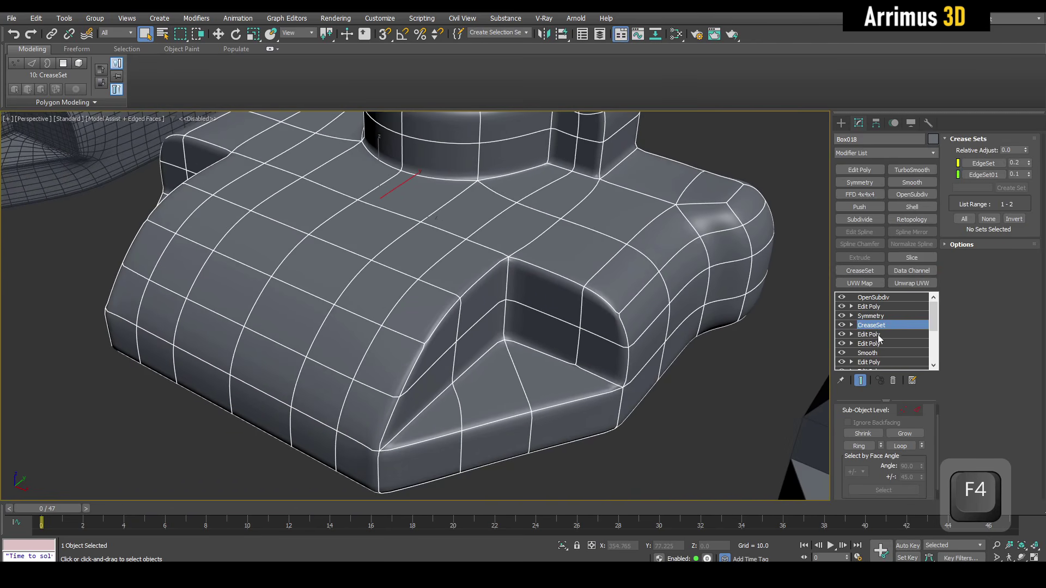
- In the Edit Poly below CreaseSet, extrude the row of three polygons across the curved front slope and show the smoothed result
{"action": "middle_click_drag", "start_coordinate": [595, 315], "coordinate": [731, 335]}
{"action": "key", "text": "space"}
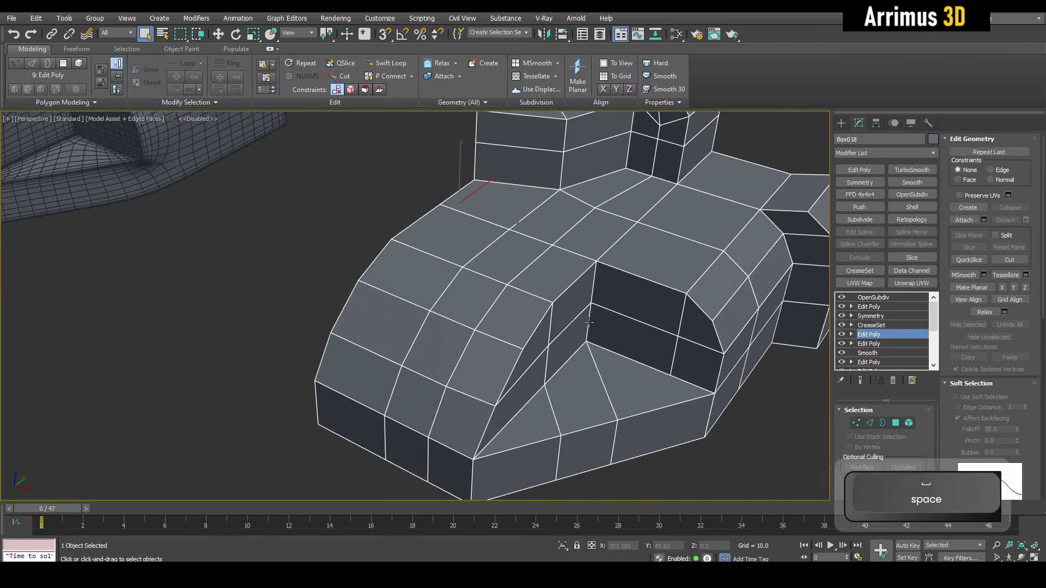
{"action": "key", "text": "4"}
{"action": "key", "text": "ctrl+d"}
{"action": "left_click", "coordinate": [416, 289], "text": "shift"}
{"action": "left_click", "coordinate": [494, 321], "text": "shift"}
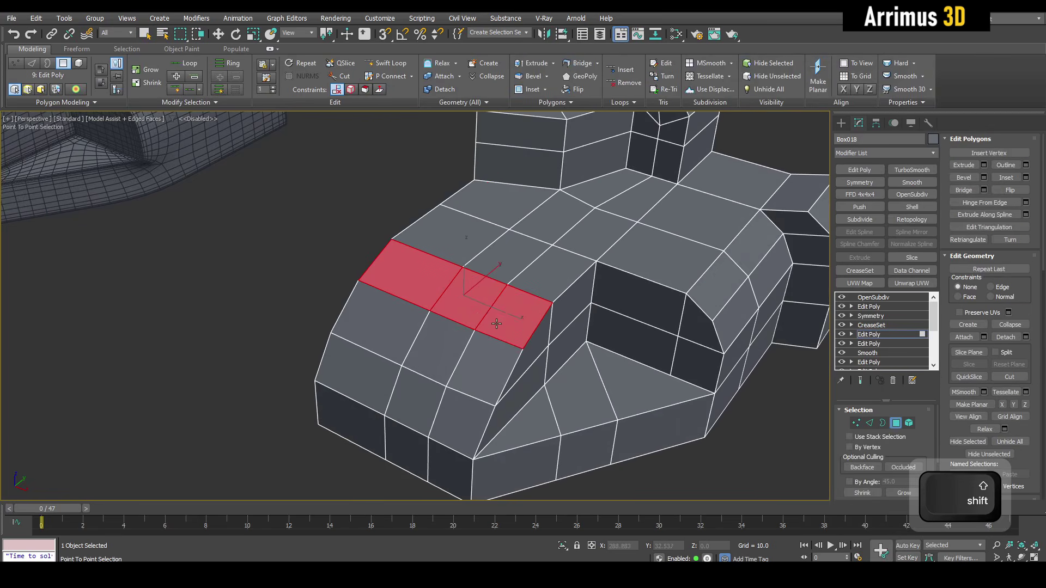
{"action": "middle_click_drag", "start_coordinate": [495, 322], "coordinate": [448, 306], "text": "alt"}
{"action": "key", "text": "shift+space"}
{"action": "left_click_drag", "start_coordinate": [424, 298], "coordinate": [410, 268]}
{"action": "key", "text": "space"}
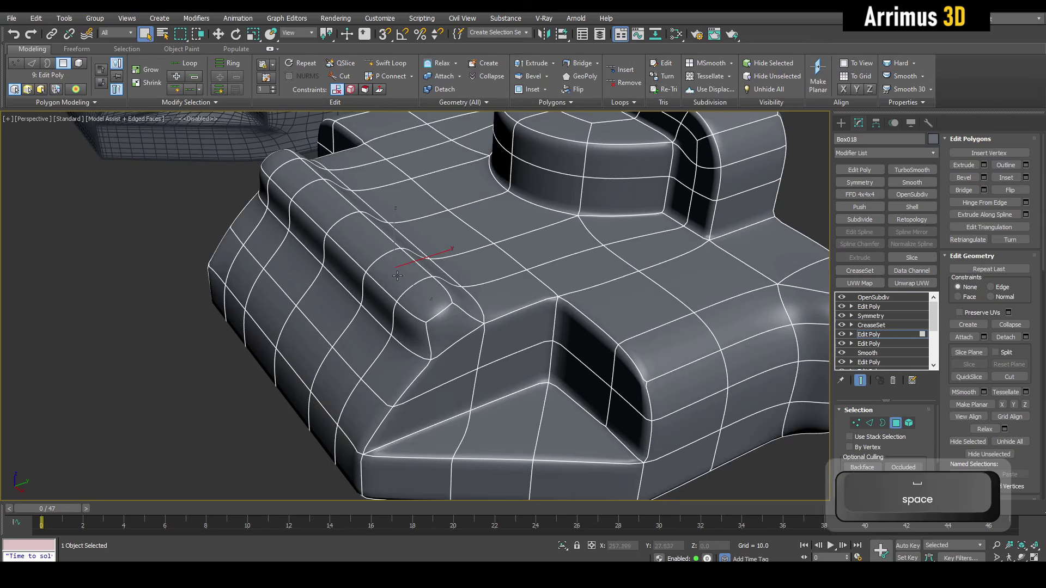
- Leave polygon mode and compare the extruded shapes with the end result shown and hidden
{"action": "key", "text": "space"}
{"action": "key", "text": "space"}
{"action": "key", "text": "4"}
{"action": "middle_click_drag", "start_coordinate": [499, 306], "coordinate": [595, 323], "text": "alt"}
{"action": "scroll", "coordinate": [553, 317], "scroll_direction": "up", "scroll_amount": 3}
{"action": "key", "text": "space"}
{"action": "key", "text": "F4"}
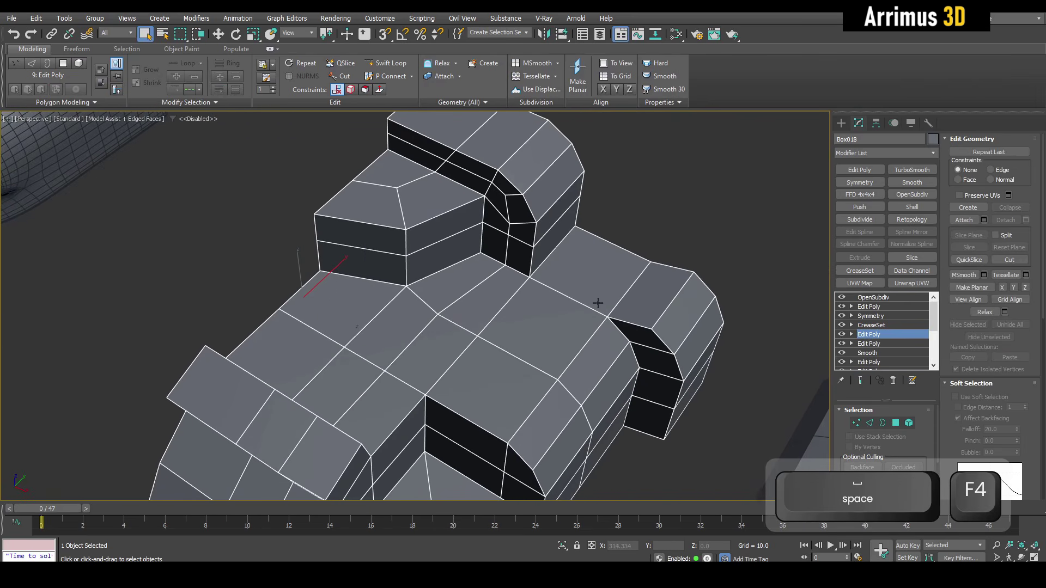
- Extrude the model's flat back polygons outward along the Y axis and check the smoothed result without edged faces
{"action": "middle_click_drag", "start_coordinate": [613, 285], "coordinate": [506, 283], "text": "alt"}
{"action": "key", "text": "4"}
{"action": "middle_click_drag", "start_coordinate": [639, 385], "coordinate": [616, 378], "text": "alt"}
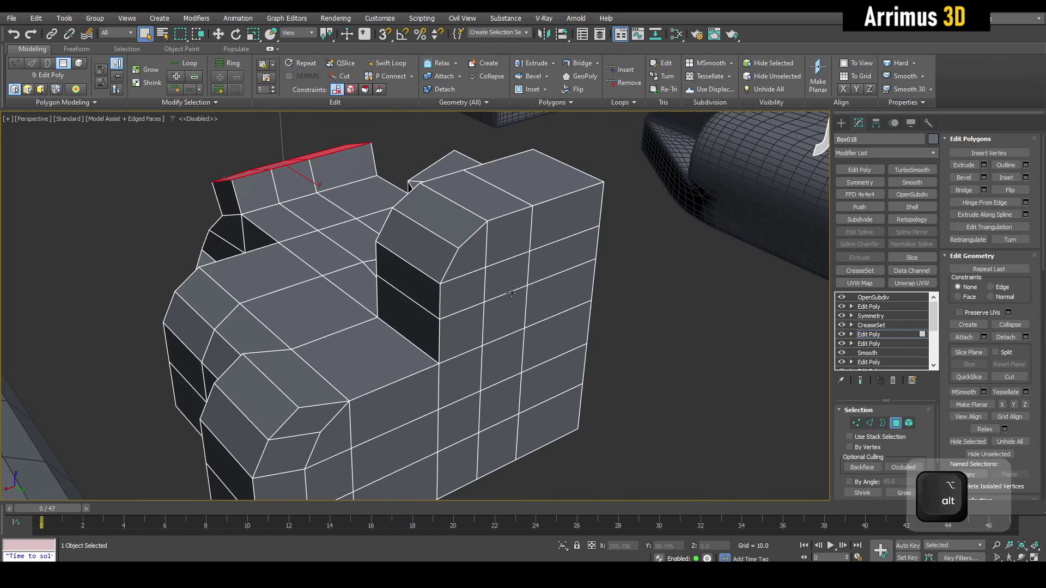
{"action": "left_click", "coordinate": [506, 292]}
{"action": "middle_click_drag", "start_coordinate": [498, 305], "coordinate": [566, 381], "text": "alt"}
{"action": "key", "text": "w"}
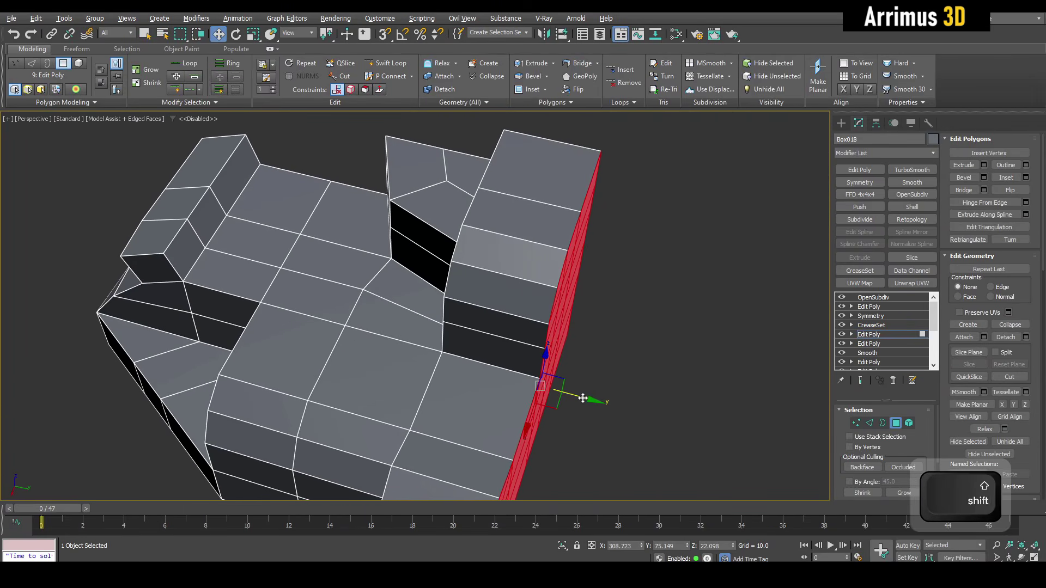
{"action": "left_click_drag", "start_coordinate": [587, 395], "coordinate": [695, 419]}
{"action": "key", "text": "space"}
{"action": "key", "text": "4"}
{"action": "middle_click_drag", "start_coordinate": [436, 335], "coordinate": [521, 348], "text": "alt"}
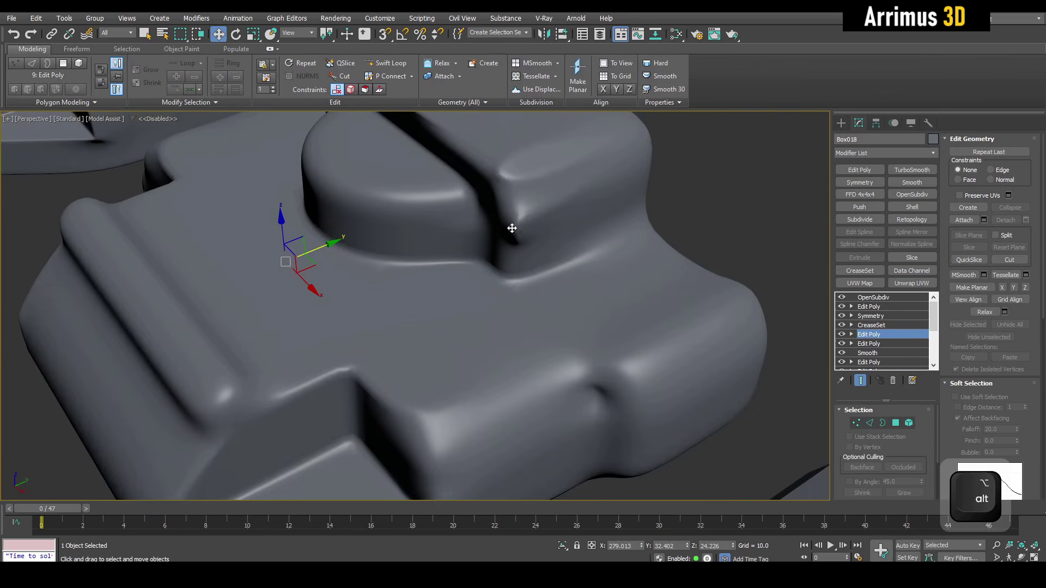
- At the CreaseSet modifier's edge level, select EdgeSet's edges, examine where they run on the base mesh, and leave edge level
{"action": "middle_click_drag", "start_coordinate": [512, 226], "coordinate": [567, 293], "text": "alt"}
{"action": "key", "text": "F4"}
{"action": "left_click", "coordinate": [871, 325]}
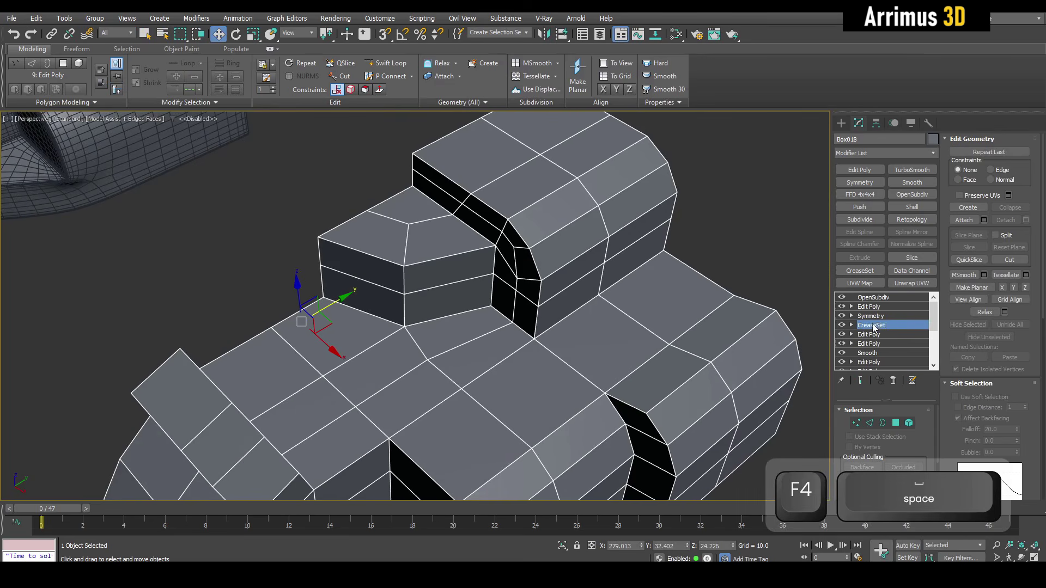
{"action": "key", "text": "2"}
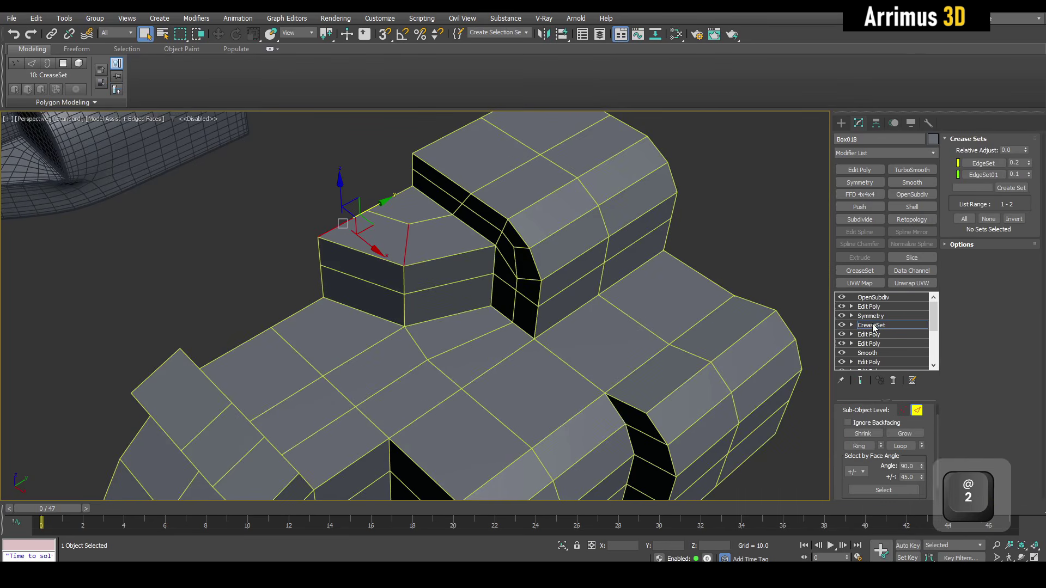
{"action": "right_click", "coordinate": [974, 185]}
{"action": "left_click", "coordinate": [967, 165]}
{"action": "middle_click_drag", "start_coordinate": [580, 276], "coordinate": [580, 247]}
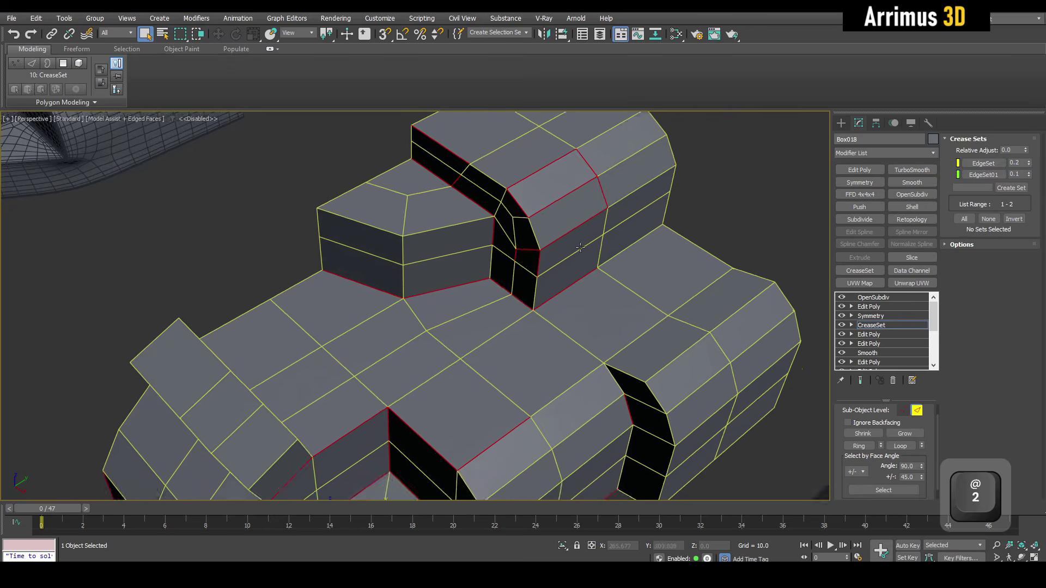
{"action": "left_click", "coordinate": [893, 495]}
{"action": "middle_click_drag", "start_coordinate": [670, 373], "coordinate": [601, 358]}
{"action": "scroll", "coordinate": [602, 358], "scroll_direction": "down", "scroll_amount": 3}
{"action": "key", "text": "2"}
- Deselect the creased model and inspect its smoothed surface and side bump with and without edged faces
{"action": "middle_click_drag", "start_coordinate": [714, 281], "coordinate": [609, 256]}
{"action": "key", "text": "F4"}
{"action": "scroll", "coordinate": [610, 278], "scroll_direction": "down", "scroll_amount": 3}
{"action": "left_click", "coordinate": [612, 292]}
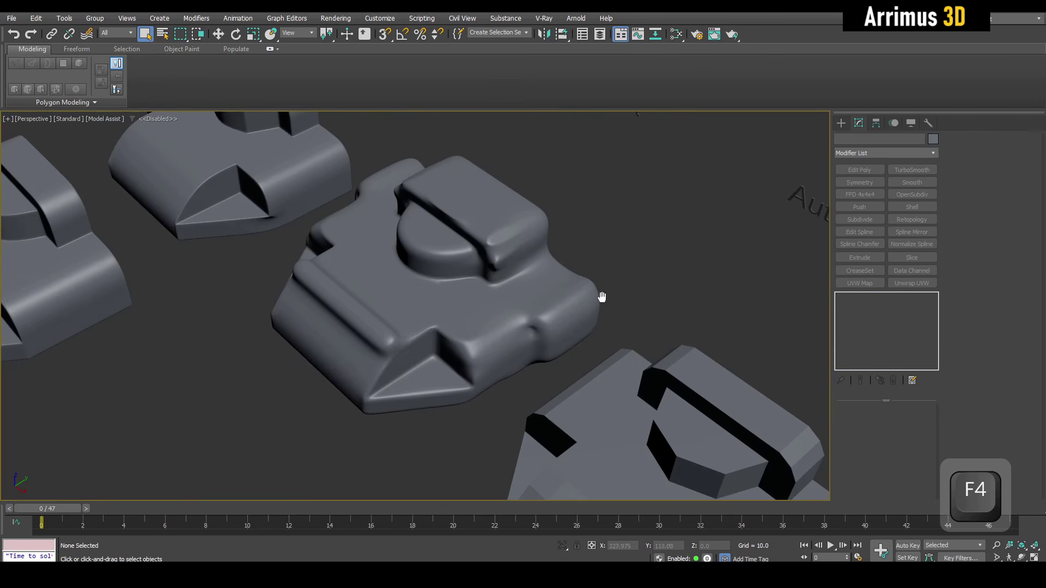
{"action": "middle_click_drag", "start_coordinate": [558, 319], "coordinate": [414, 250], "text": "alt"}
{"action": "scroll", "coordinate": [408, 243], "scroll_direction": "up", "scroll_amount": 5}
{"action": "key", "text": "F4"}
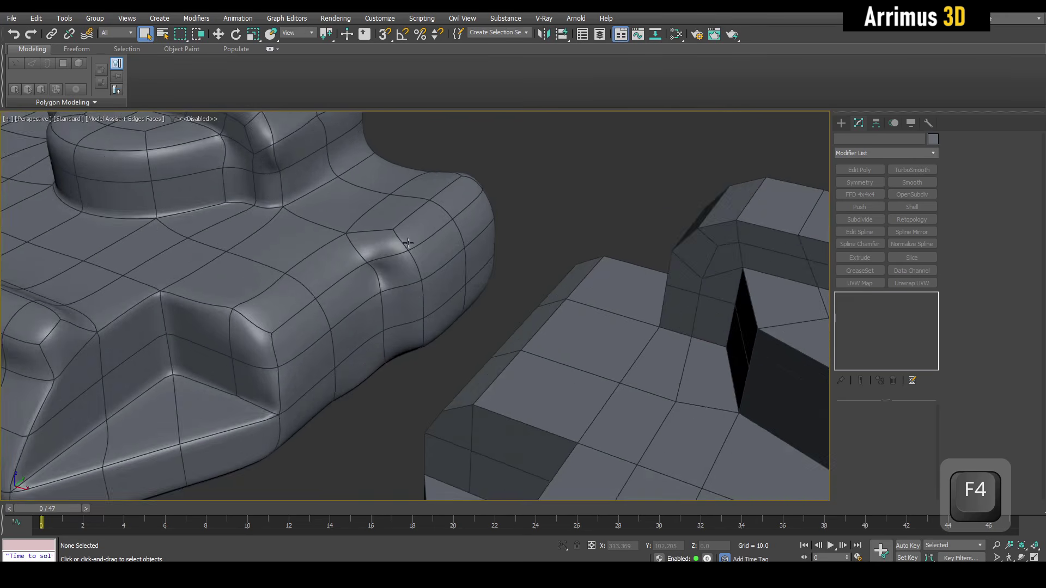
{"action": "scroll", "coordinate": [482, 220], "scroll_direction": "down", "scroll_amount": 5}
- Add a Data Channel modifier to the unsmoothed model under the Auto Edge Crease label and load the Auto Edge Crease preset
{"action": "left_click", "coordinate": [606, 327]}
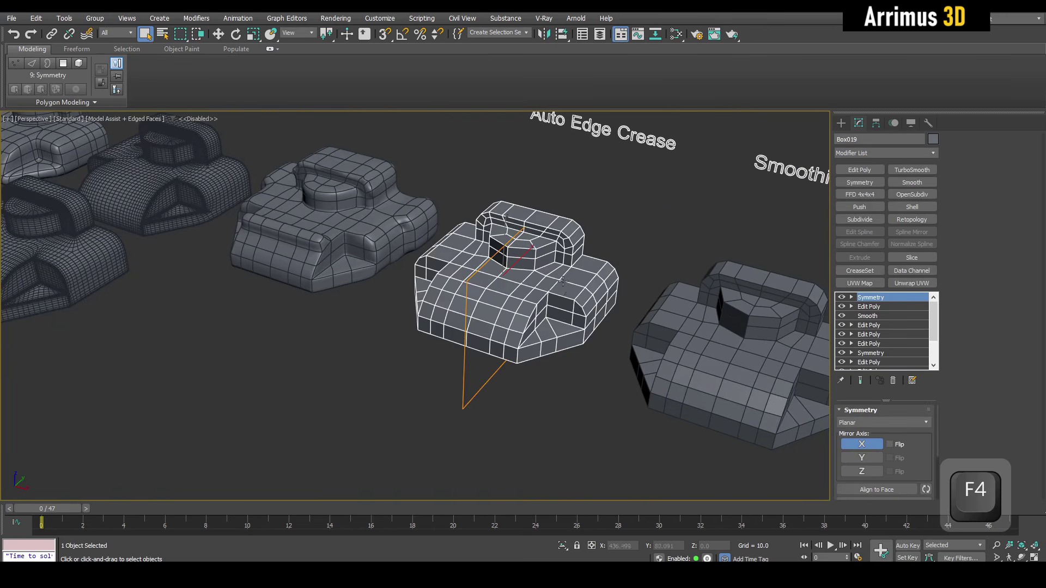
{"action": "scroll", "coordinate": [622, 254], "scroll_direction": "up", "scroll_amount": 4}
{"action": "middle_click_drag", "start_coordinate": [653, 211], "coordinate": [630, 273]}
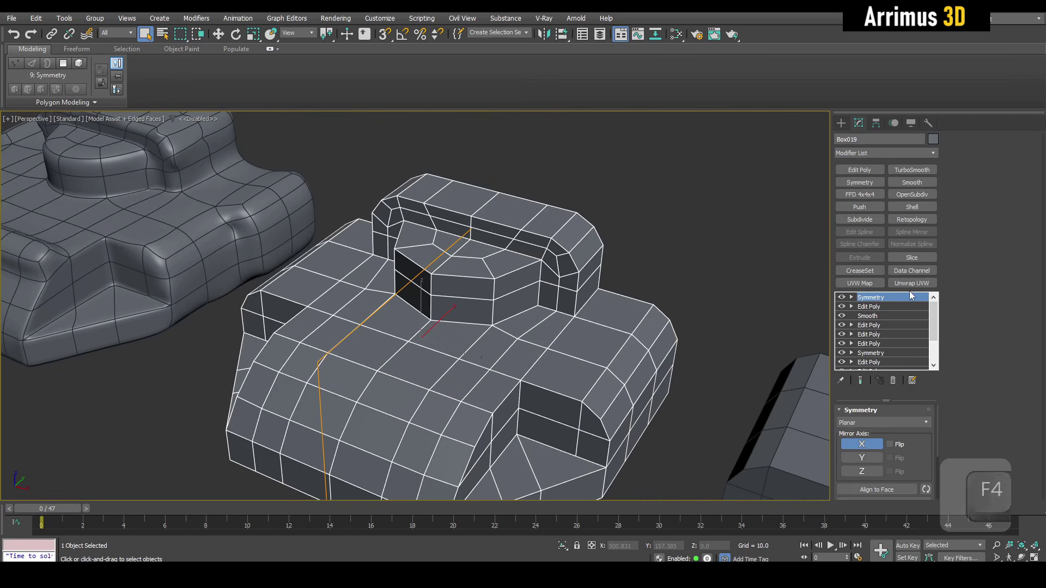
{"action": "left_click", "coordinate": [934, 154]}
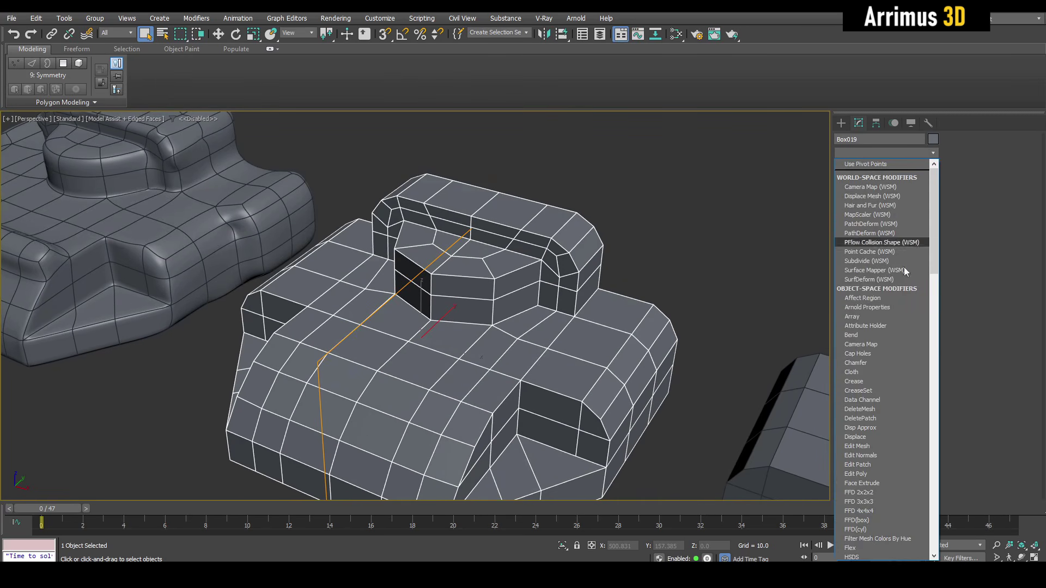
{"action": "left_click", "coordinate": [887, 400]}
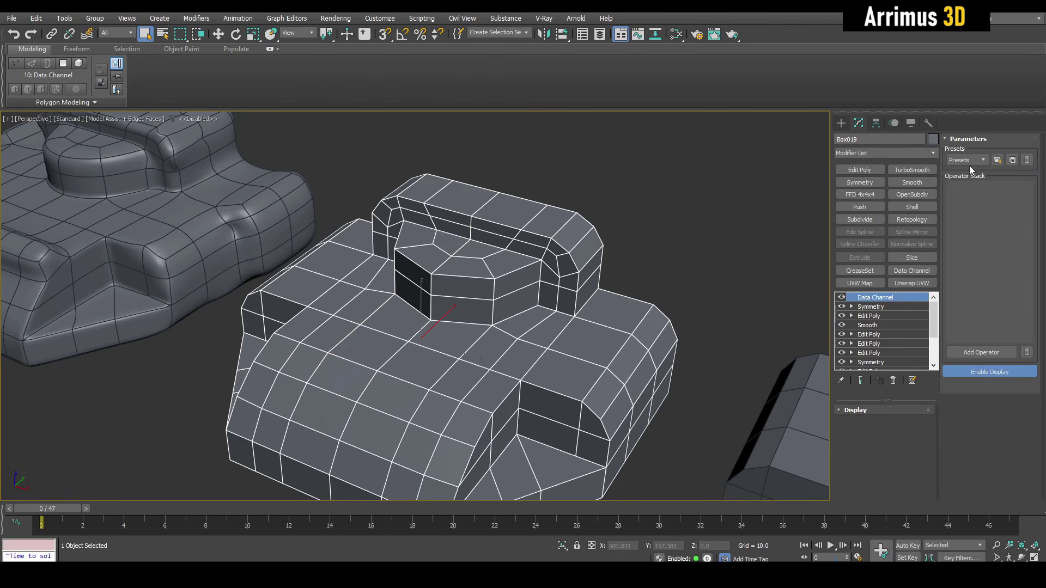
{"action": "left_click", "coordinate": [971, 162]}
{"action": "left_click", "coordinate": [975, 189]}
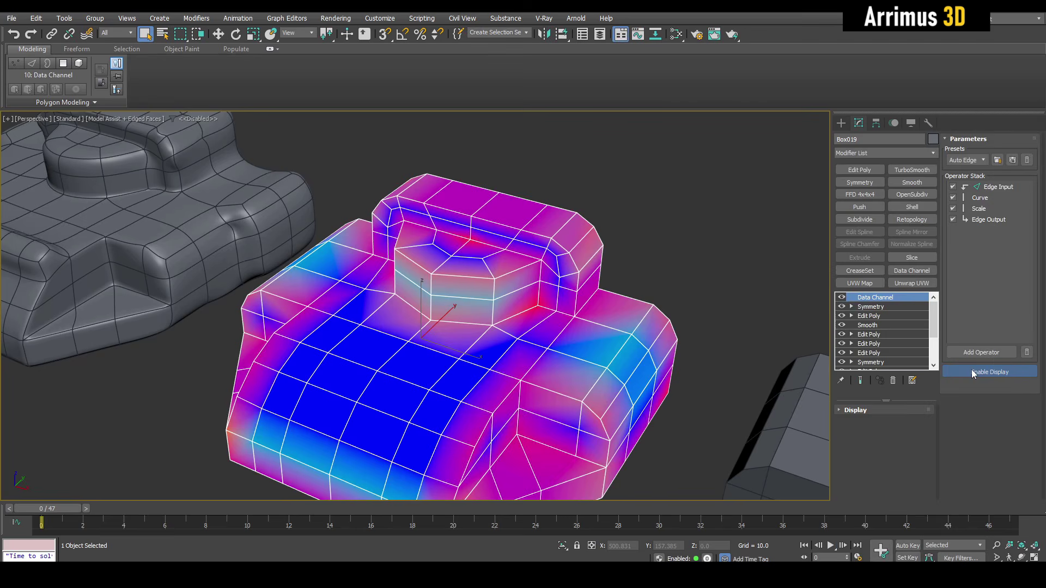
- Turn off the Data Channel colour display and set the Edge Output operator's crease weights to Add
{"action": "left_click", "coordinate": [973, 372]}
{"action": "left_click", "coordinate": [991, 221]}
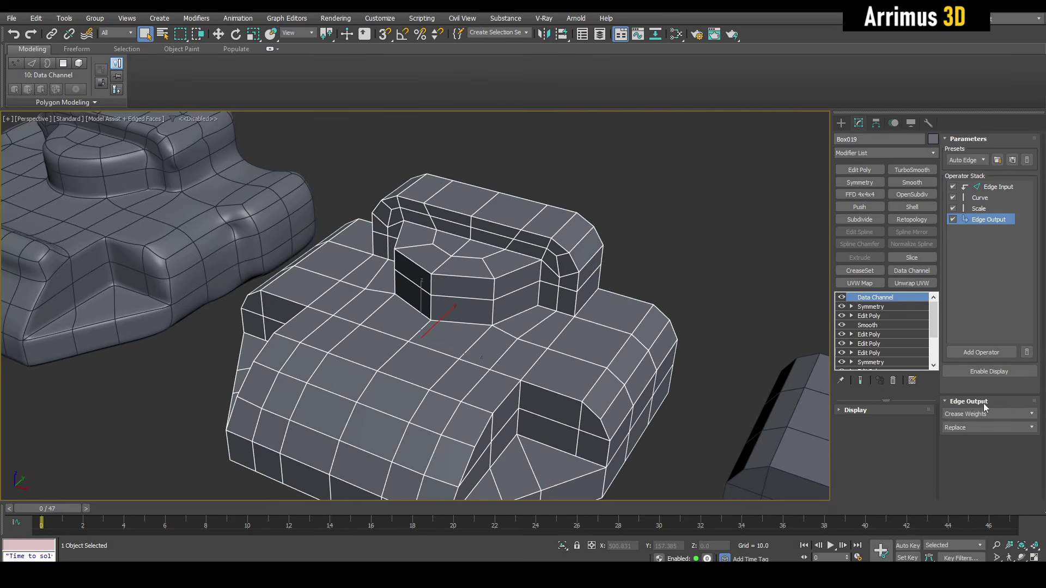
{"action": "left_click", "coordinate": [981, 427]}
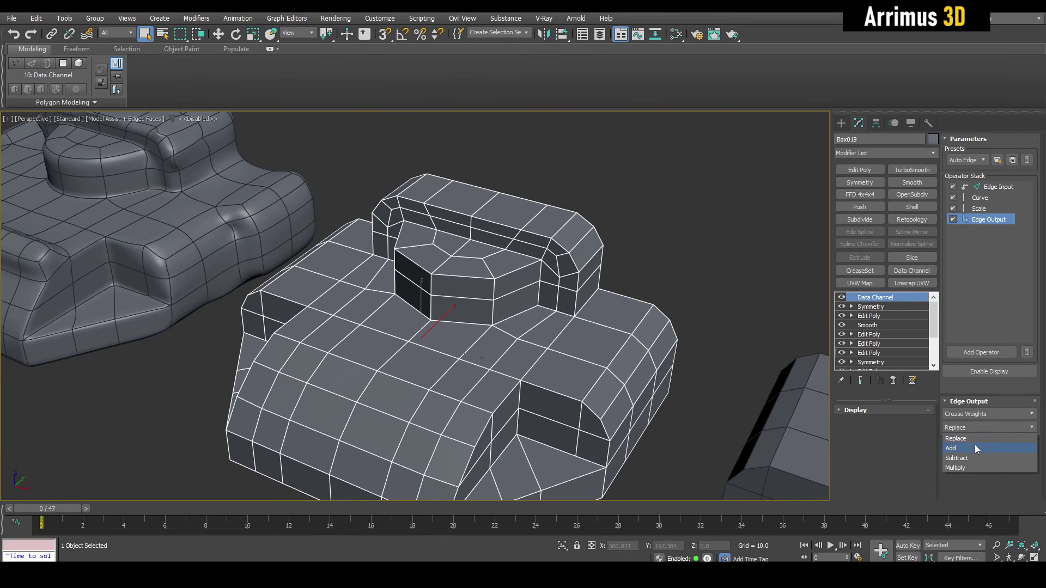
{"action": "left_click", "coordinate": [974, 448]}
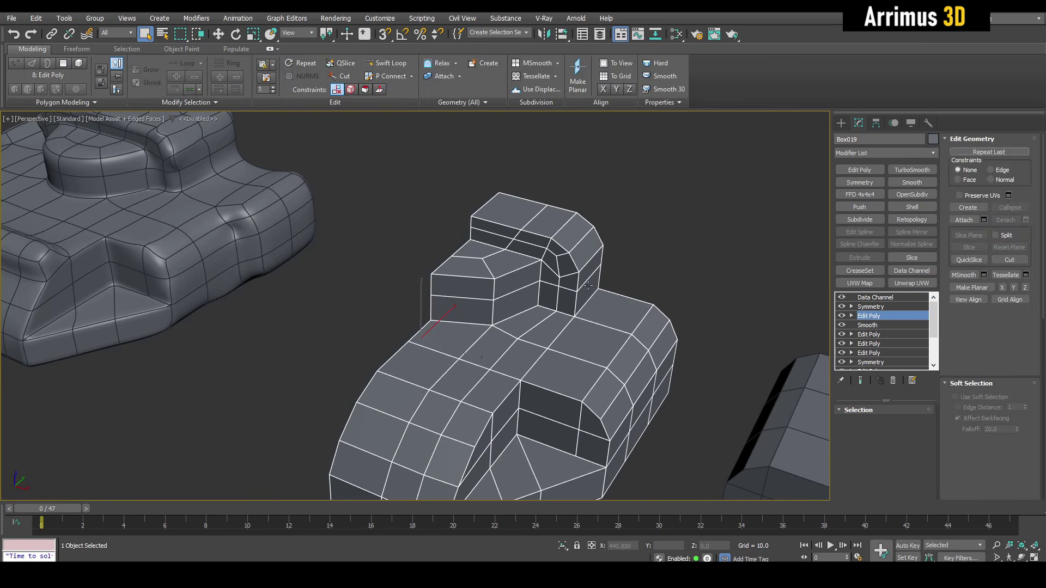
- In the Edit Poly below Symmetry, set the crease of the raised arch's front rim edges to 0.2
{"action": "key", "text": "2"}
{"action": "scroll", "coordinate": [577, 266], "scroll_direction": "up", "scroll_amount": 4}
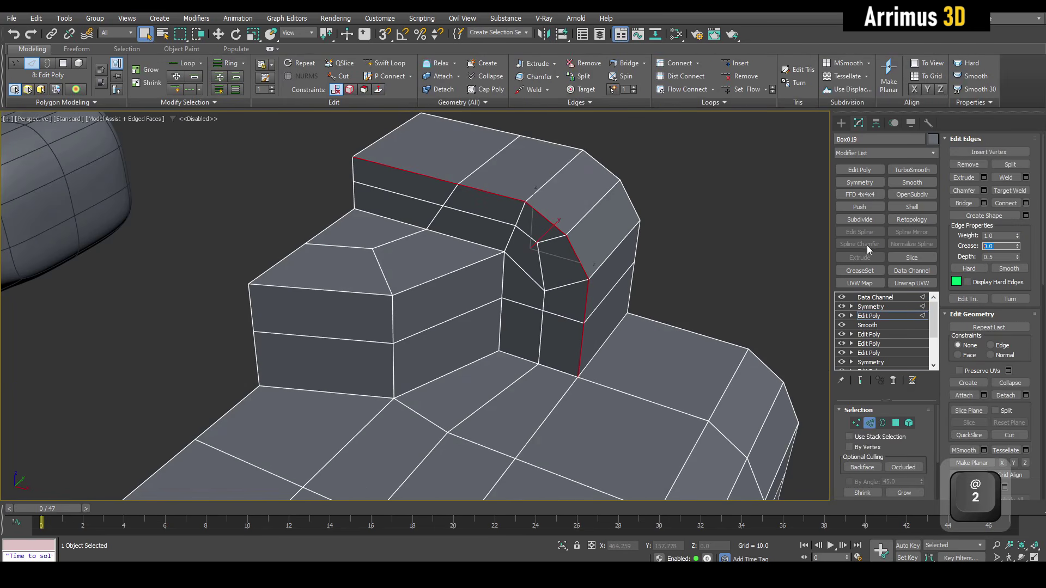
{"action": "type", "text": ".2"}
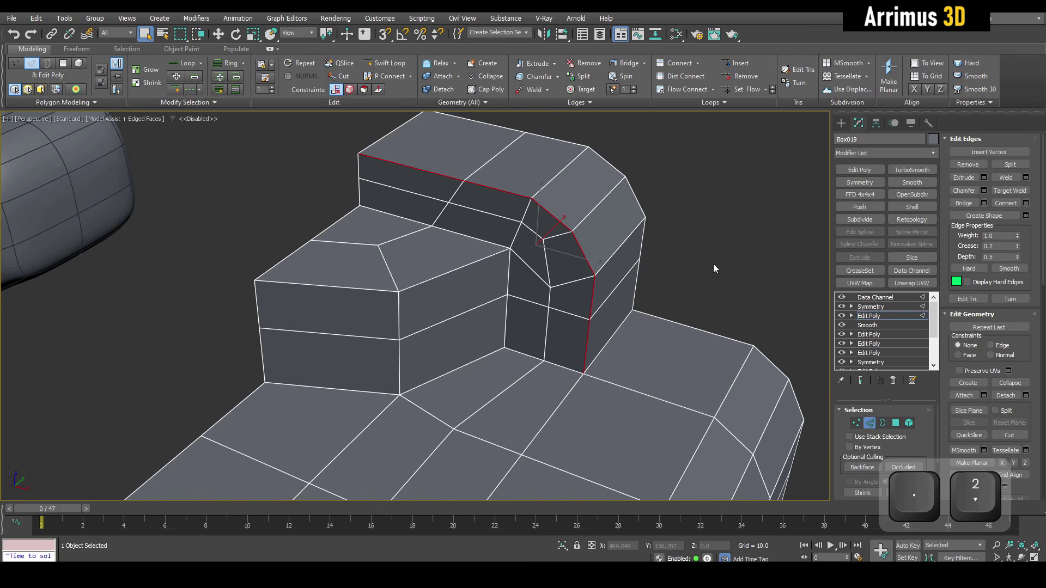
{"action": "type", "text": "2"}
- Return to the Data Channel modifier and set its Scale operator to 0.1
{"action": "left_click", "coordinate": [888, 299]}
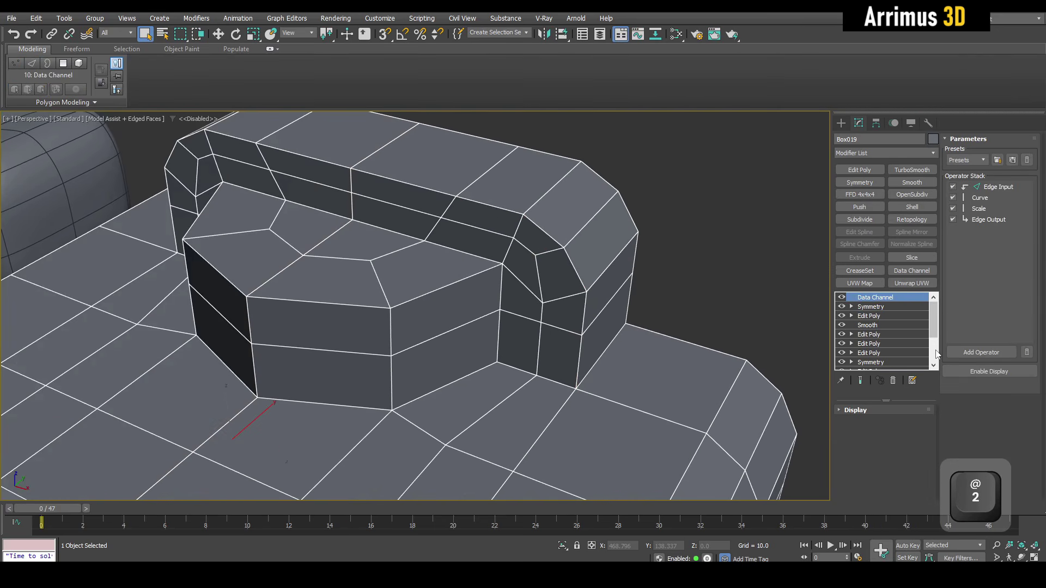
{"action": "left_click", "coordinate": [980, 209]}
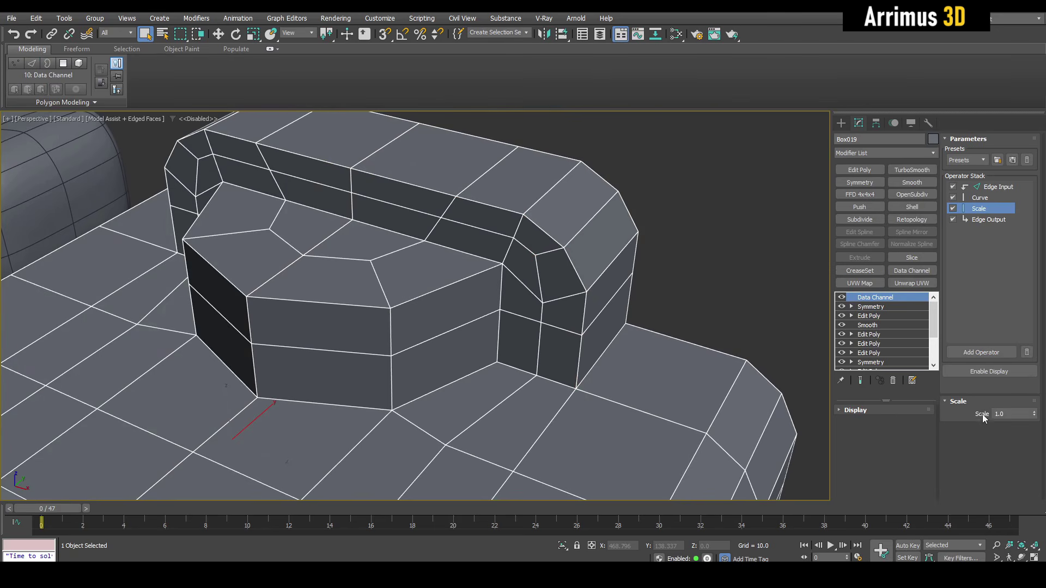
{"action": "type", "text": ".1"}
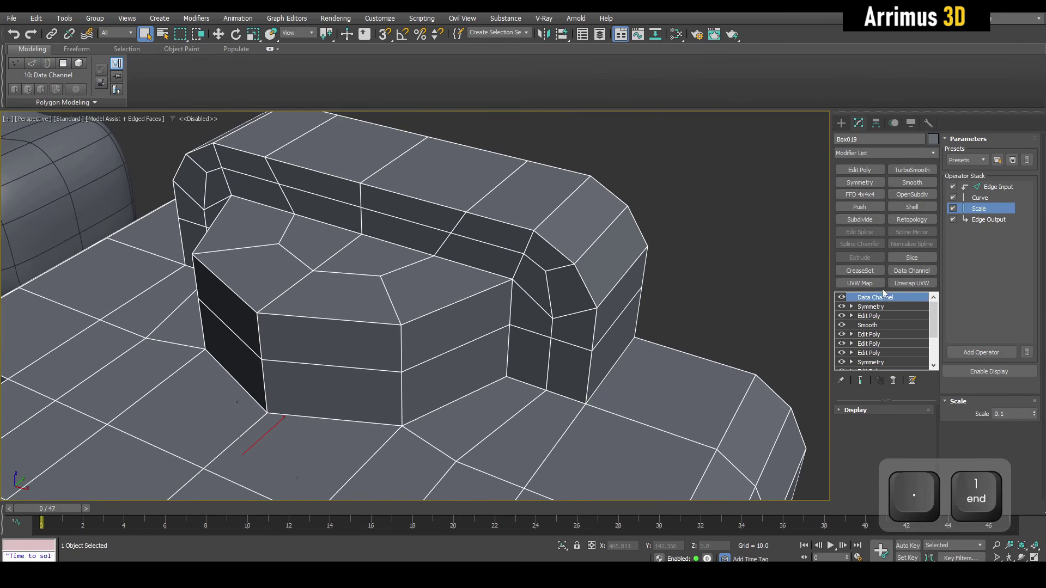
- Add an OpenSubdiv modifier above Data Channel with 3 iterations and view the model without edged faces
{"action": "left_click", "coordinate": [914, 194]}
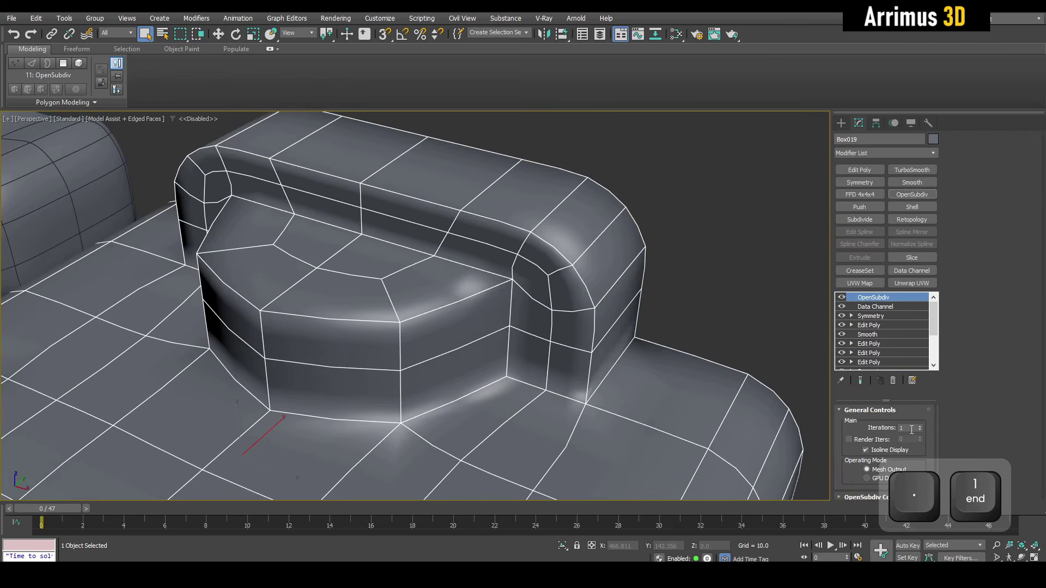
{"action": "type", "text": "3"}
{"action": "key", "text": "F4"}
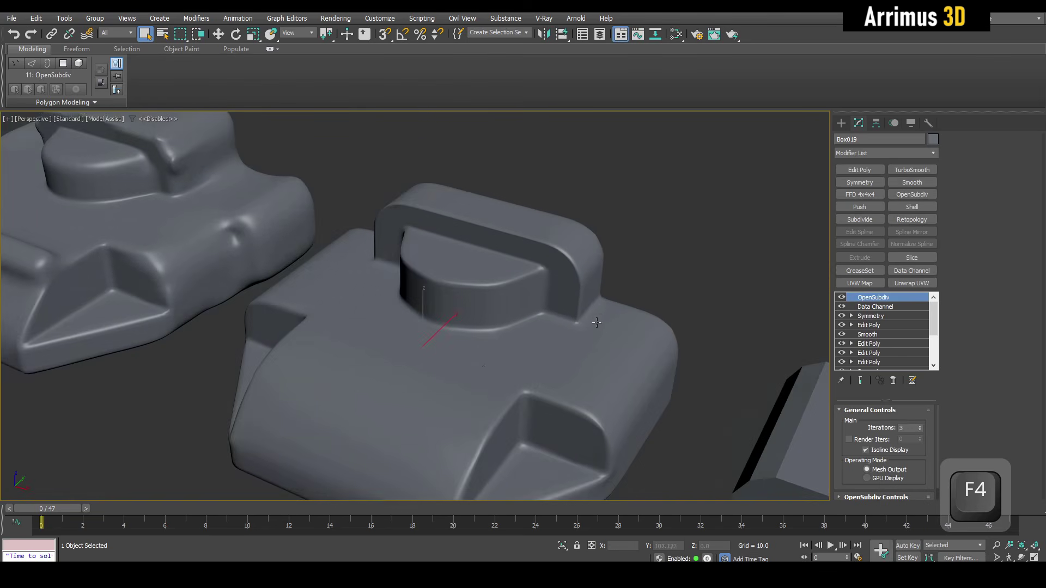
{"action": "middle_click_drag", "start_coordinate": [597, 322], "coordinate": [629, 312]}
- Show the end result at the Data Channel level and toggle the modifier to compare the smoothing with and without automatic creases
{"action": "left_click", "coordinate": [871, 306]}
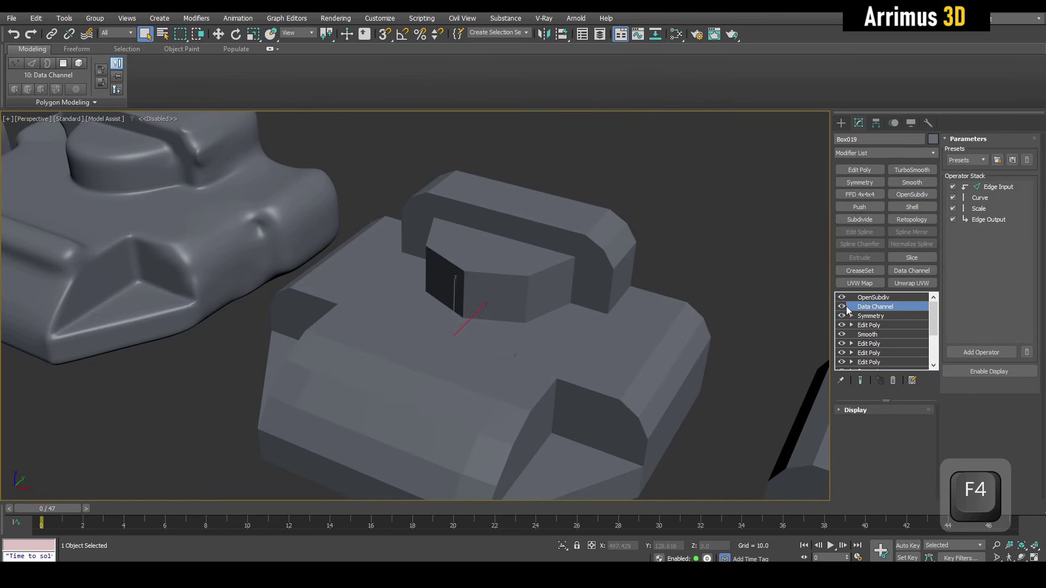
{"action": "key", "text": "space"}
{"action": "left_click", "coordinate": [844, 308]}
{"action": "left_click", "coordinate": [843, 308]}
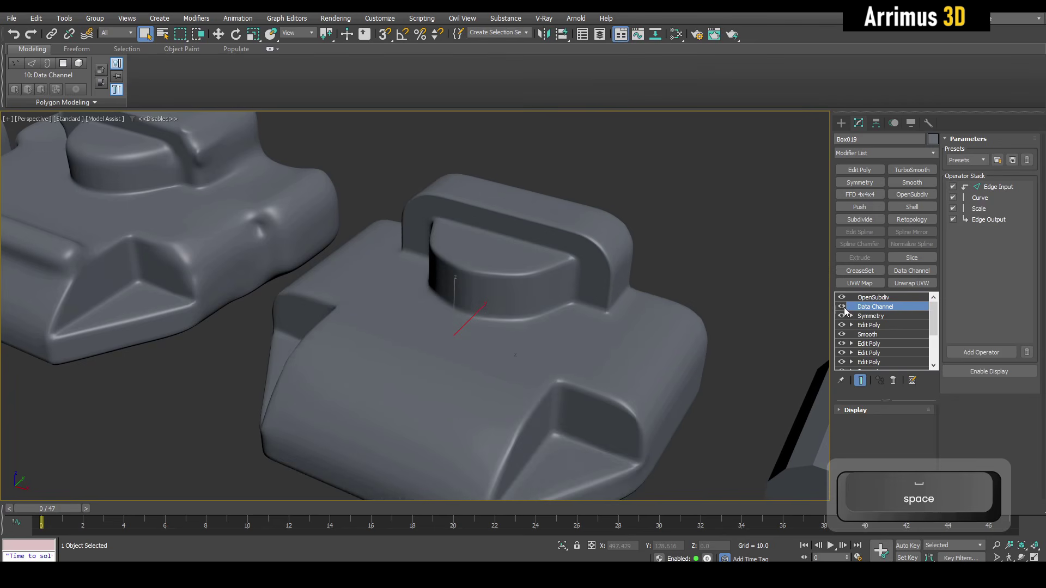
{"action": "left_click", "coordinate": [843, 308]}
{"action": "left_click", "coordinate": [842, 307]}
{"action": "left_click", "coordinate": [842, 307]}
{"action": "left_click", "coordinate": [842, 308]}
{"action": "left_click", "coordinate": [842, 307]}
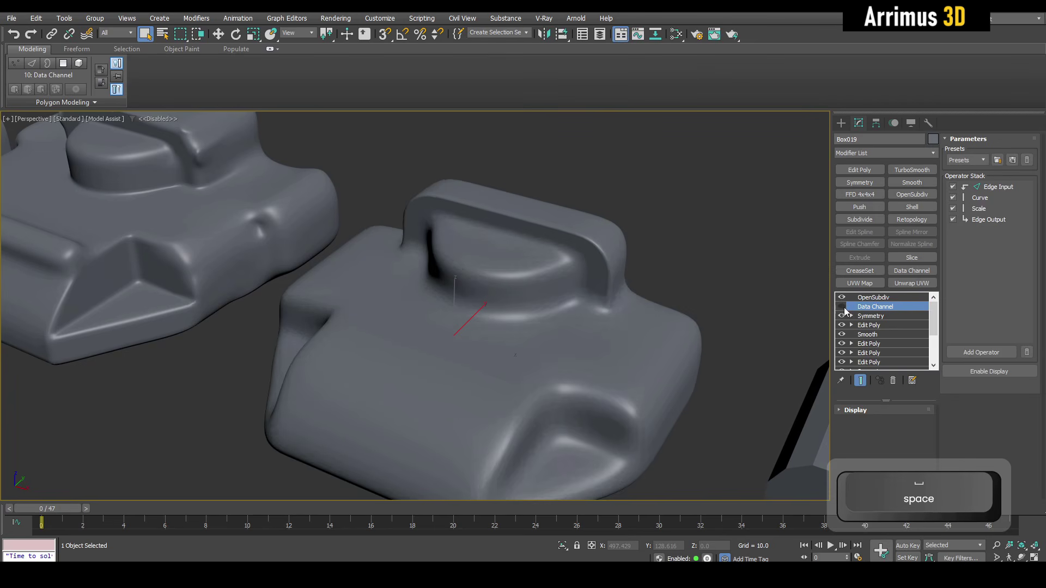
{"action": "left_click", "coordinate": [842, 308]}
{"action": "left_click", "coordinate": [843, 309]}
{"action": "left_click", "coordinate": [844, 308]}
- Inspect the half-round block and arch edges up close with and without edged faces
{"action": "middle_click_drag", "start_coordinate": [668, 275], "coordinate": [662, 326], "text": "alt"}
{"action": "scroll", "coordinate": [561, 387], "scroll_direction": "up", "scroll_amount": 4}
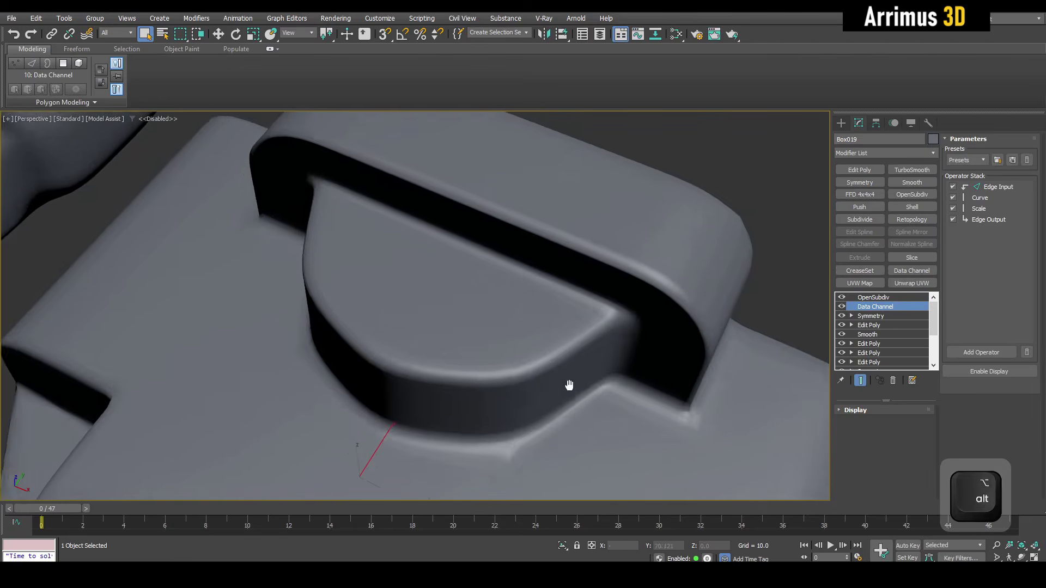
{"action": "key", "text": "F4"}
{"action": "middle_click_drag", "start_coordinate": [570, 387], "coordinate": [603, 316]}
{"action": "scroll", "coordinate": [546, 353], "scroll_direction": "up", "scroll_amount": 4}
{"action": "key", "text": "F4"}
{"action": "scroll", "coordinate": [543, 349], "scroll_direction": "down", "scroll_amount": 6}
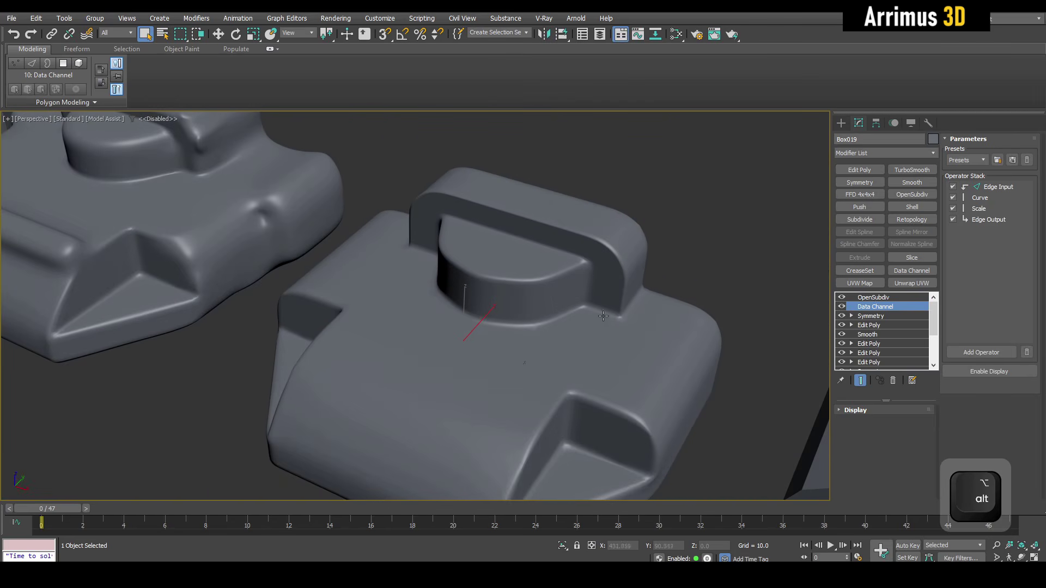
- Compare the whole smoothed model again with Data Channel switched on and off
{"action": "left_click", "coordinate": [844, 307]}
{"action": "left_click", "coordinate": [843, 308]}
{"action": "left_click", "coordinate": [844, 307]}
{"action": "left_click", "coordinate": [844, 307]}
{"action": "left_click", "coordinate": [844, 308]}
{"action": "left_click", "coordinate": [844, 309]}
{"action": "left_click", "coordinate": [845, 308]}
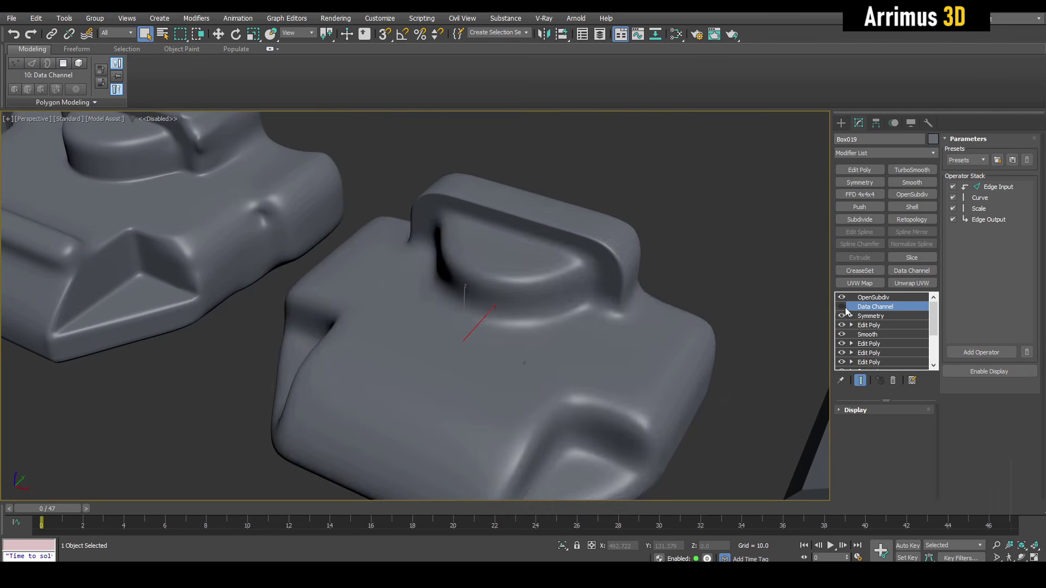
{"action": "left_click", "coordinate": [845, 308]}
- Show edged faces and examine how toggling Data Channel changes the mesh flow around the corners
{"action": "key", "text": "F4"}
{"action": "left_click", "coordinate": [844, 308]}
{"action": "middle_click_drag", "start_coordinate": [755, 338], "coordinate": [551, 234]}
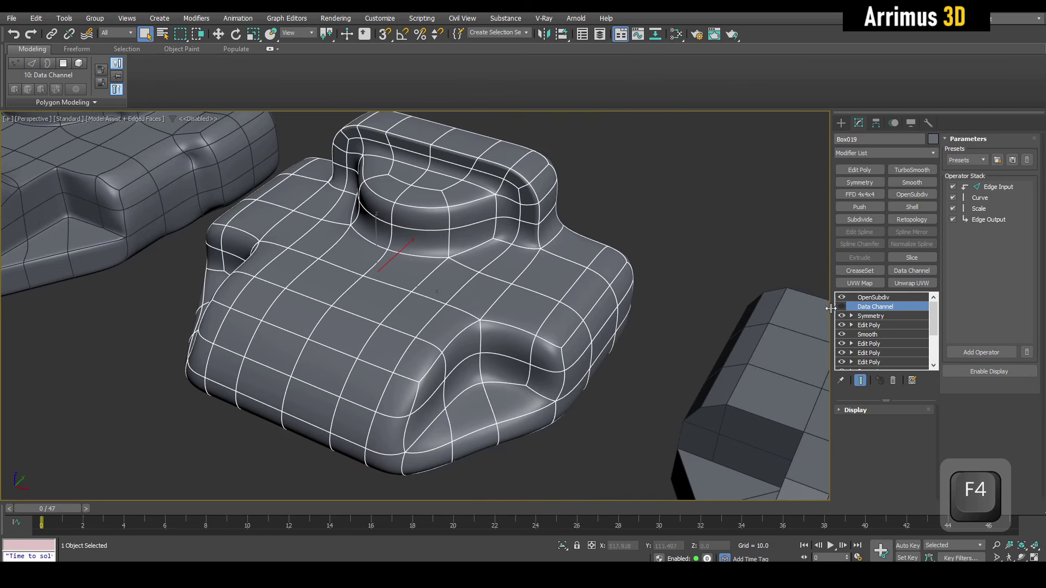
{"action": "middle_click_drag", "start_coordinate": [703, 294], "coordinate": [750, 319]}
{"action": "left_click", "coordinate": [843, 308]}
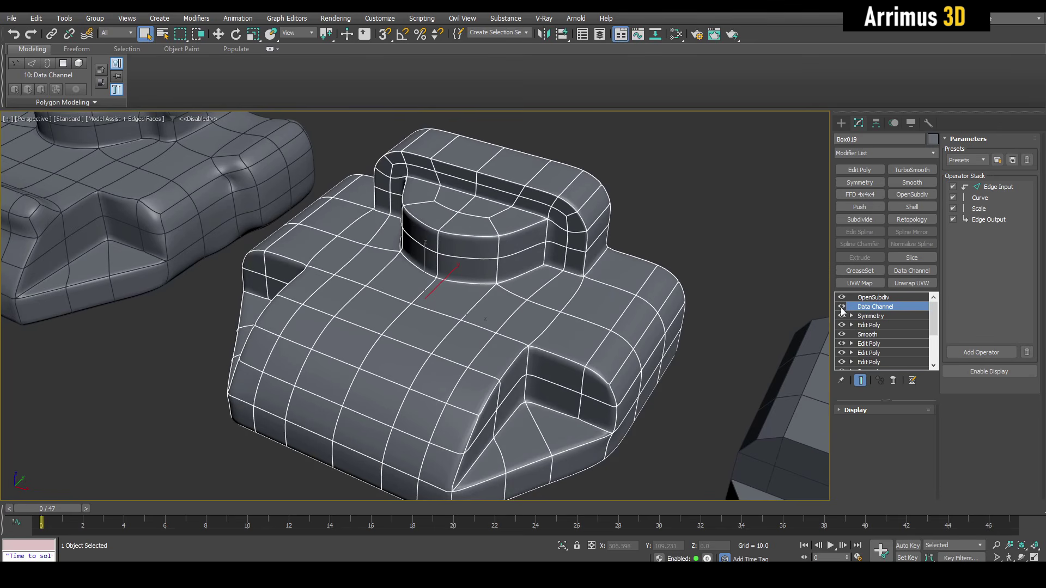
{"action": "left_click", "coordinate": [841, 308]}
{"action": "middle_click_drag", "start_coordinate": [801, 248], "coordinate": [823, 298]}
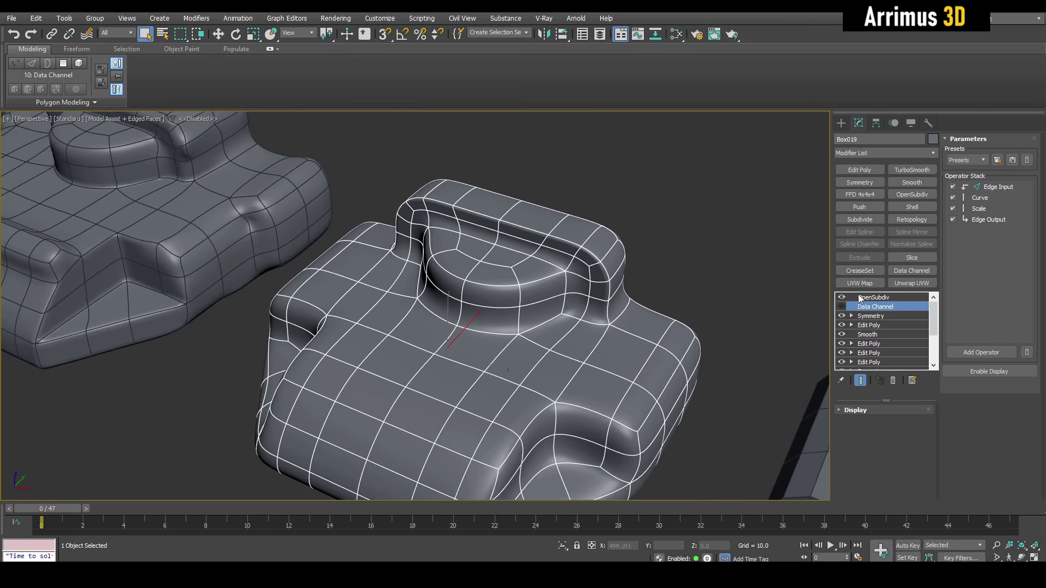
- Add a CreaseSet modifier between Data Channel and OpenSubdiv, then turn Data Channel back on and deselect the model
{"action": "left_click", "coordinate": [859, 270]}
{"action": "key", "text": "space"}
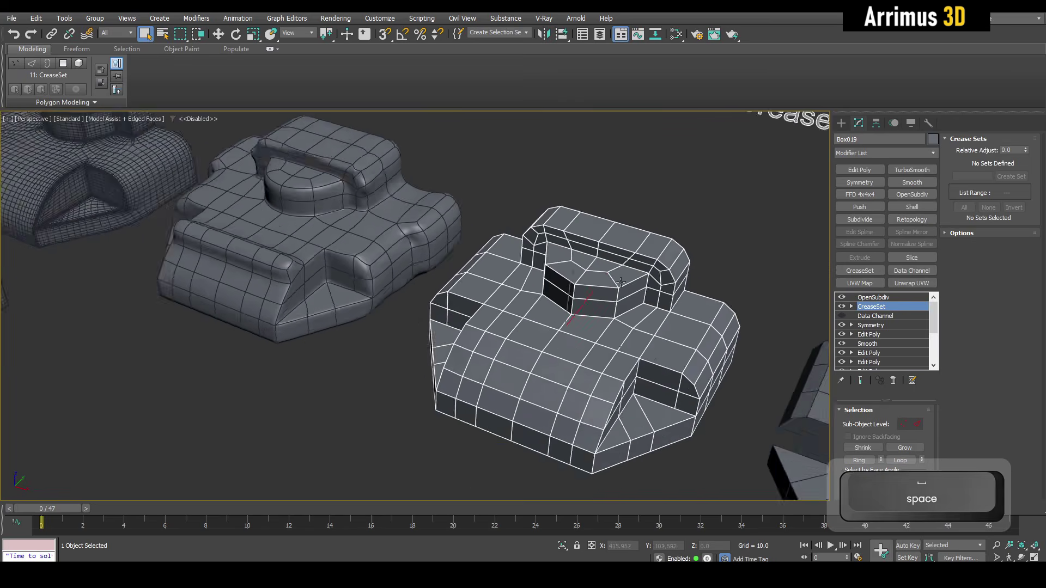
{"action": "left_click", "coordinate": [513, 250]}
{"action": "middle_click_drag", "start_coordinate": [713, 344], "coordinate": [558, 307]}
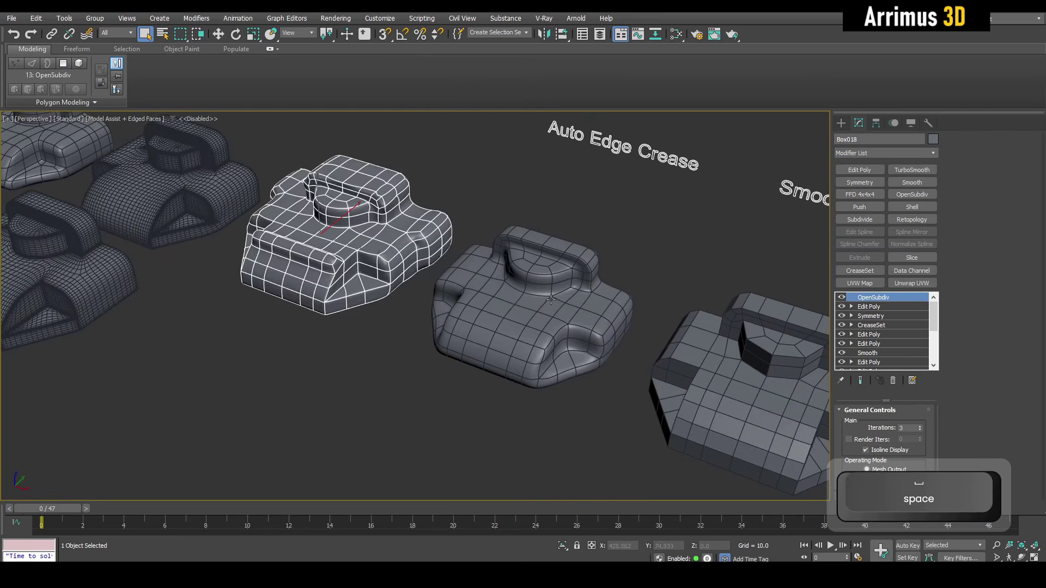
{"action": "left_click", "coordinate": [551, 300]}
{"action": "scroll", "coordinate": [788, 270], "scroll_direction": "up", "scroll_amount": 3}
{"action": "middle_click_drag", "start_coordinate": [790, 270], "coordinate": [775, 305]}
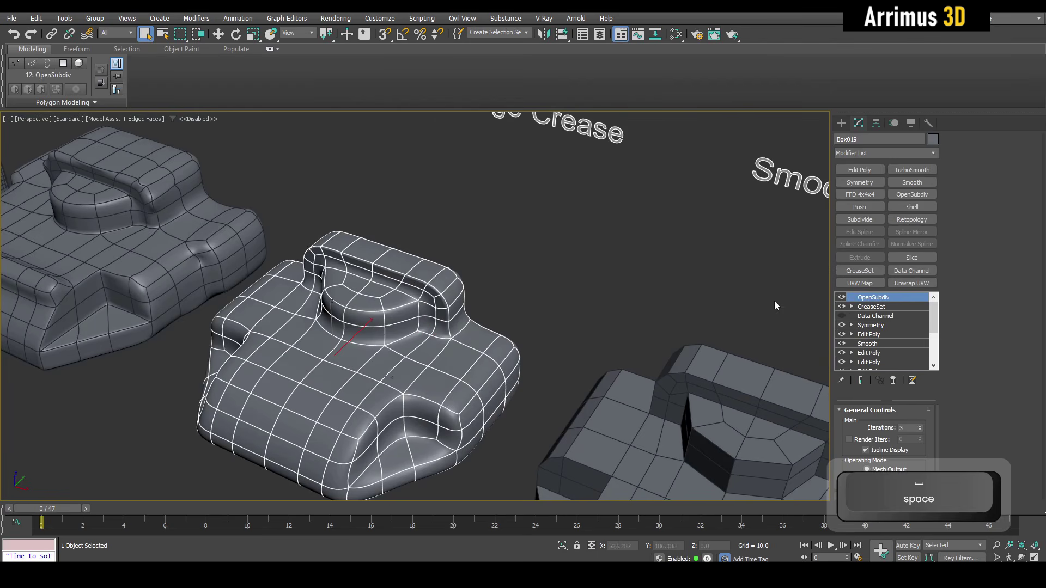
{"action": "left_click", "coordinate": [842, 316]}
{"action": "left_click", "coordinate": [649, 308]}
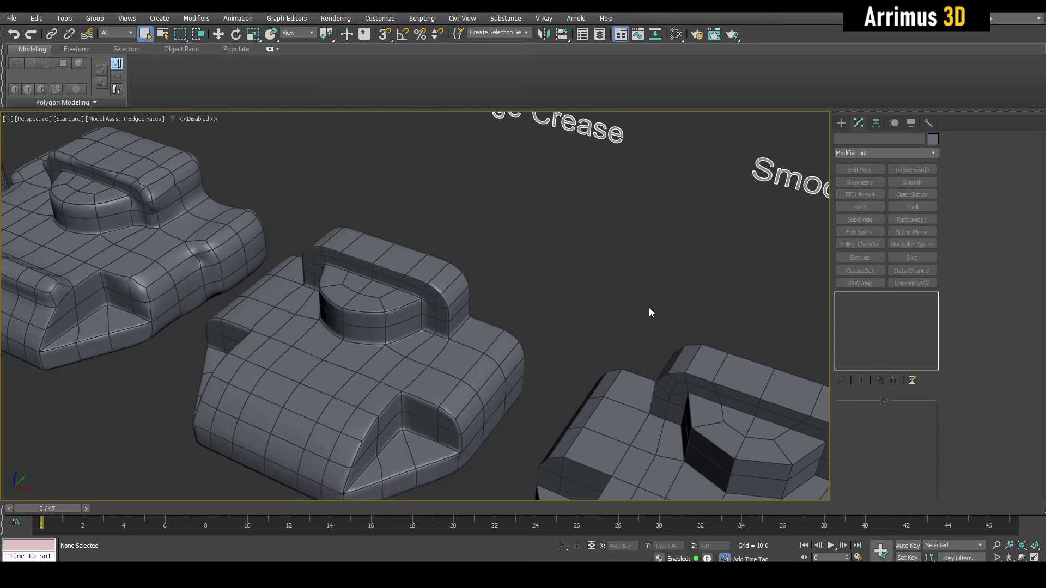
- Add a Smooth modifier between the upper Edit Poly and Symmetry on the model beneath the Smoothing Groups label
{"action": "key", "text": "F4"}
{"action": "middle_click_drag", "start_coordinate": [651, 365], "coordinate": [606, 263]}
{"action": "key", "text": "F4"}
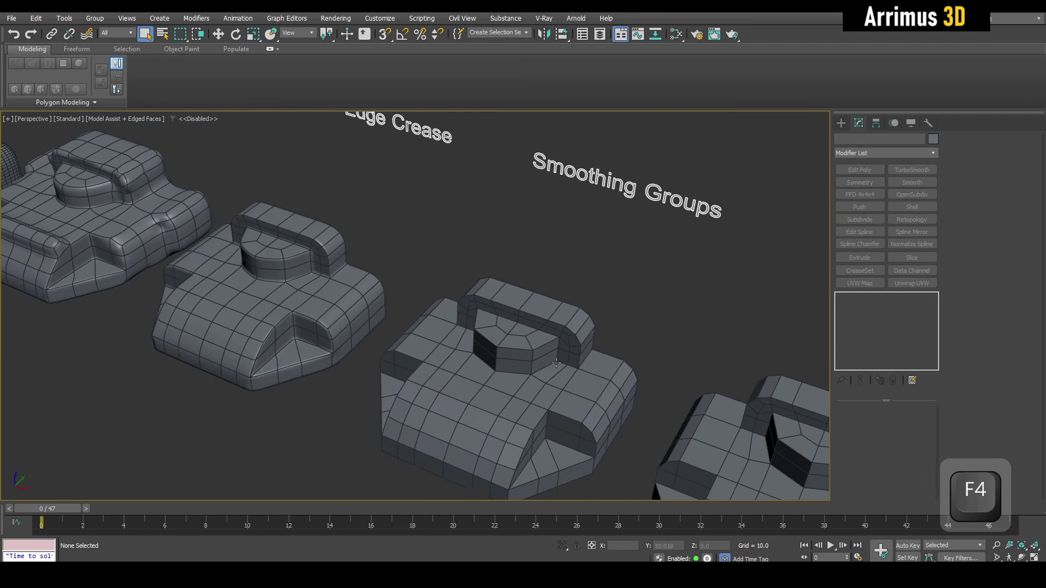
{"action": "left_click", "coordinate": [490, 373]}
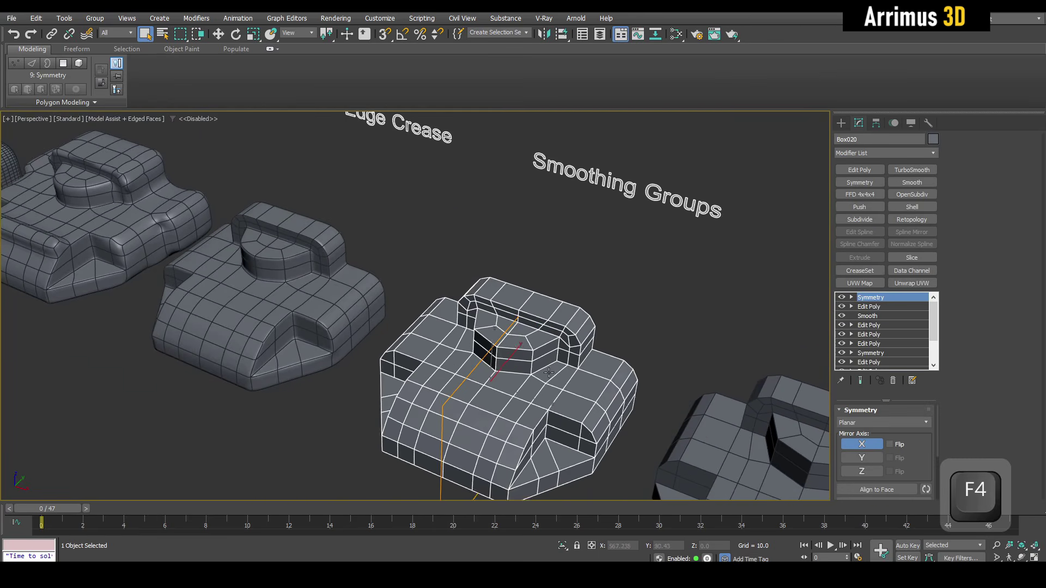
{"action": "middle_click_drag", "start_coordinate": [653, 317], "coordinate": [678, 299]}
{"action": "left_click", "coordinate": [876, 306]}
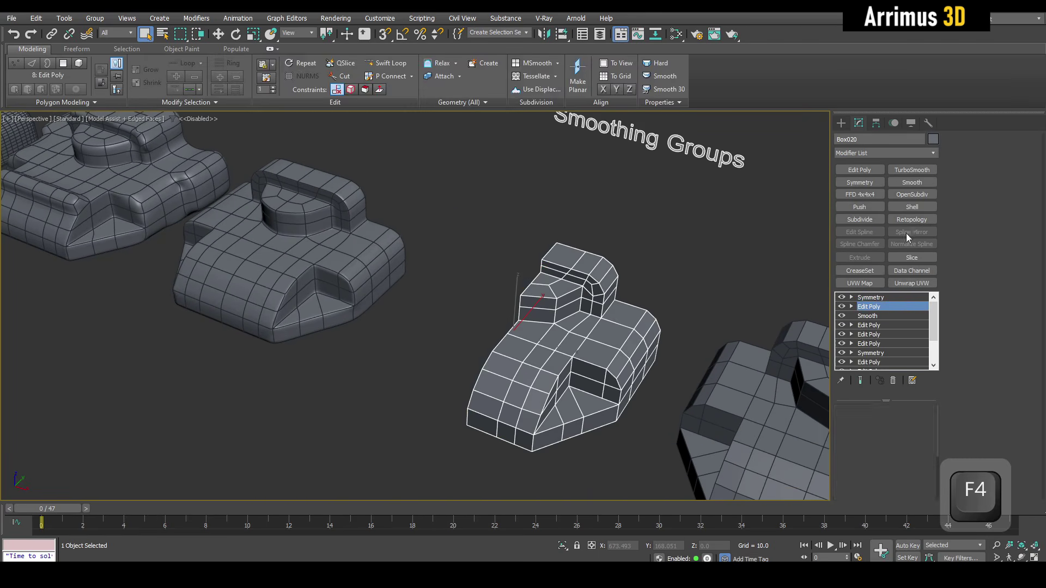
{"action": "left_click", "coordinate": [912, 182]}
{"action": "middle_click_drag", "start_coordinate": [703, 263], "coordinate": [677, 241]}
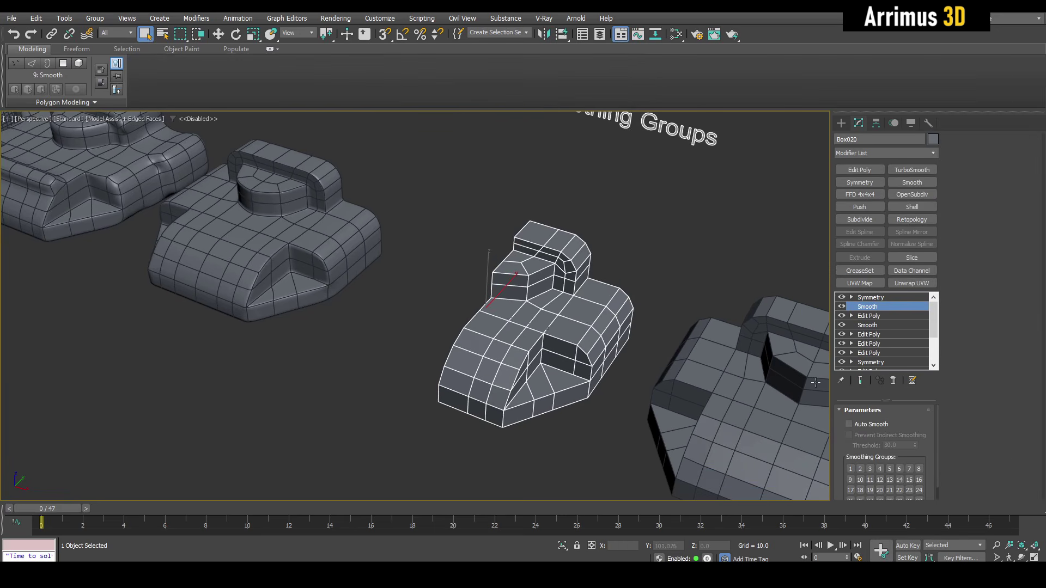
{"action": "middle_click_drag", "start_coordinate": [350, 251], "coordinate": [558, 285]}
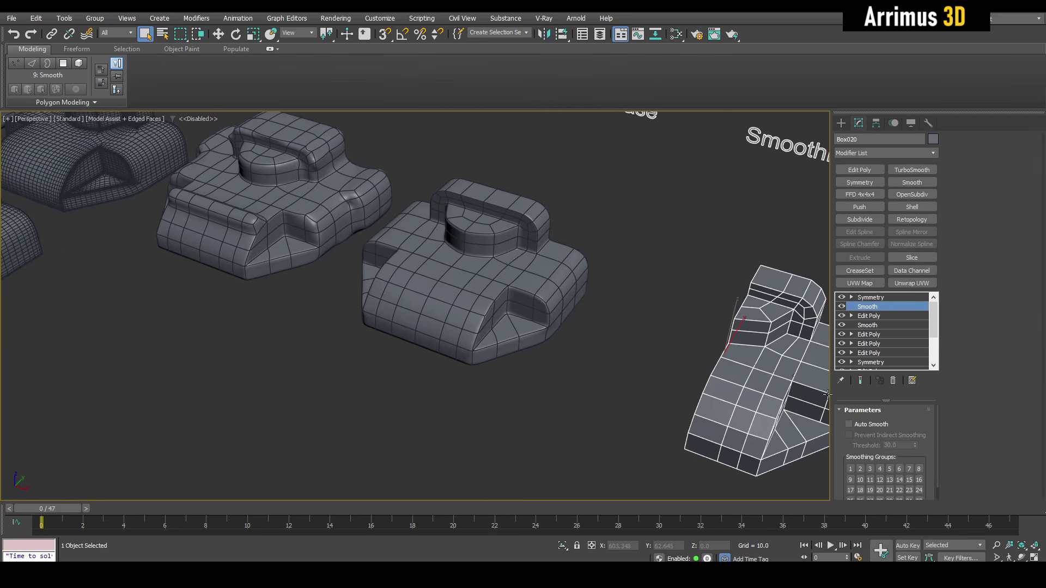
- Enable Auto Smooth in the new Smooth modifier and raise its threshold to 46.8
{"action": "left_click", "coordinate": [851, 424]}
{"action": "key", "text": "F4"}
{"action": "middle_click_drag", "start_coordinate": [735, 375], "coordinate": [545, 304]}
{"action": "scroll", "coordinate": [560, 308], "scroll_direction": "up", "scroll_amount": 4}
{"action": "scroll", "coordinate": [536, 288], "scroll_direction": "up", "scroll_amount": 3}
{"action": "middle_click_drag", "start_coordinate": [527, 257], "coordinate": [532, 350]}
{"action": "key", "text": "F4"}
{"action": "key", "text": "F4"}
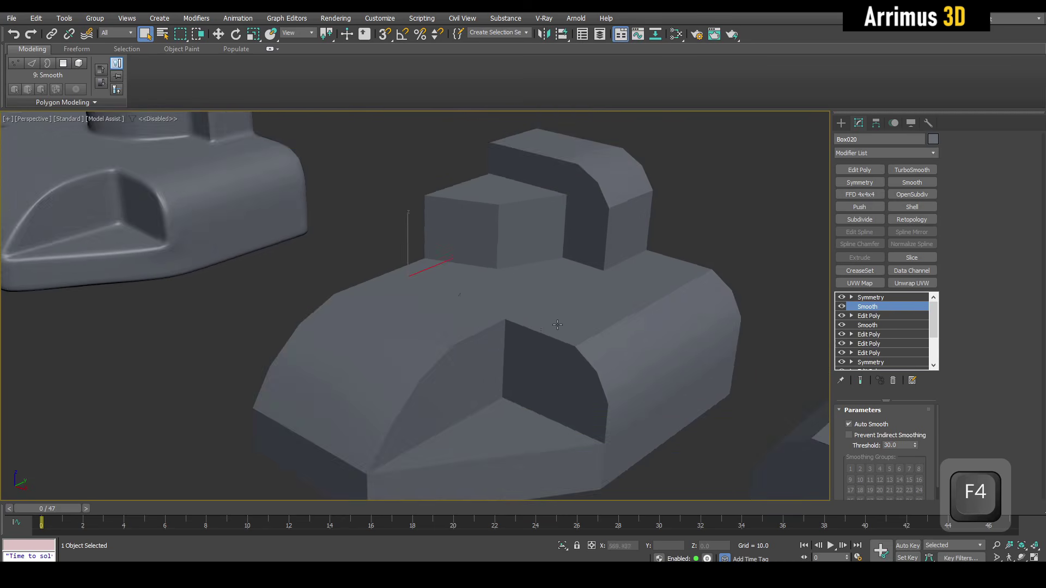
{"action": "scroll", "coordinate": [632, 277], "scroll_direction": "up", "scroll_amount": 3}
{"action": "middle_click_drag", "start_coordinate": [633, 276], "coordinate": [643, 346]}
{"action": "left_click_drag", "start_coordinate": [915, 446], "coordinate": [917, 404]}
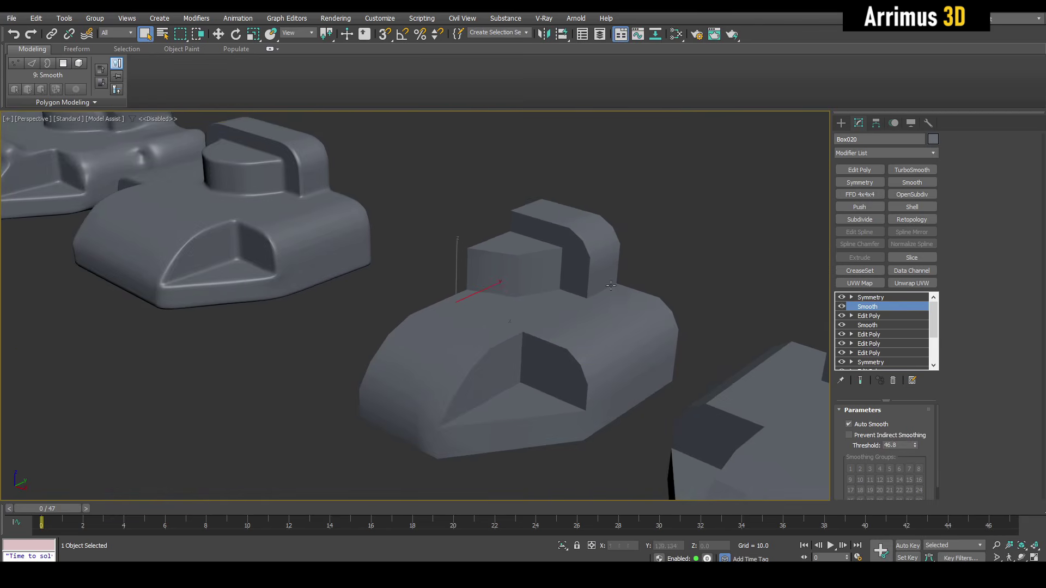
- Add a TurboSmooth modifier above Symmetry and set its iterations to 2
{"action": "key", "text": "F4"}
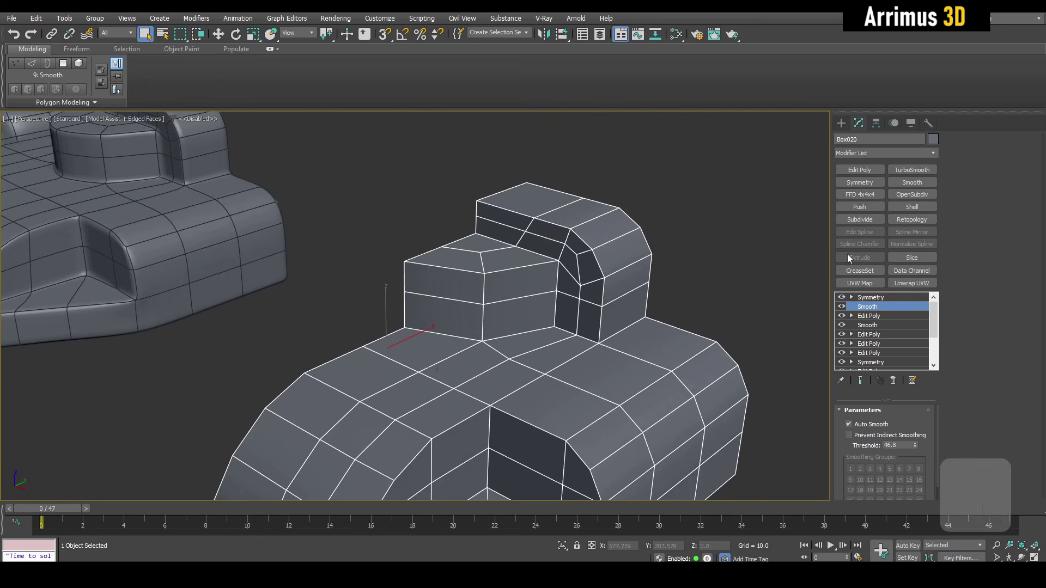
{"action": "left_click", "coordinate": [875, 298]}
{"action": "left_click", "coordinate": [924, 171]}
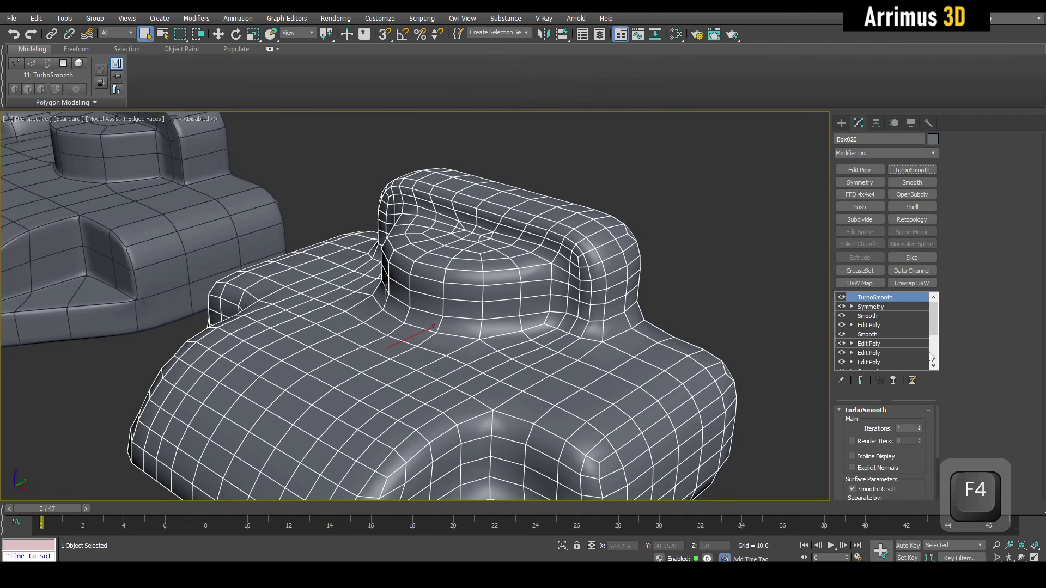
{"action": "double_click", "coordinate": [906, 431]}
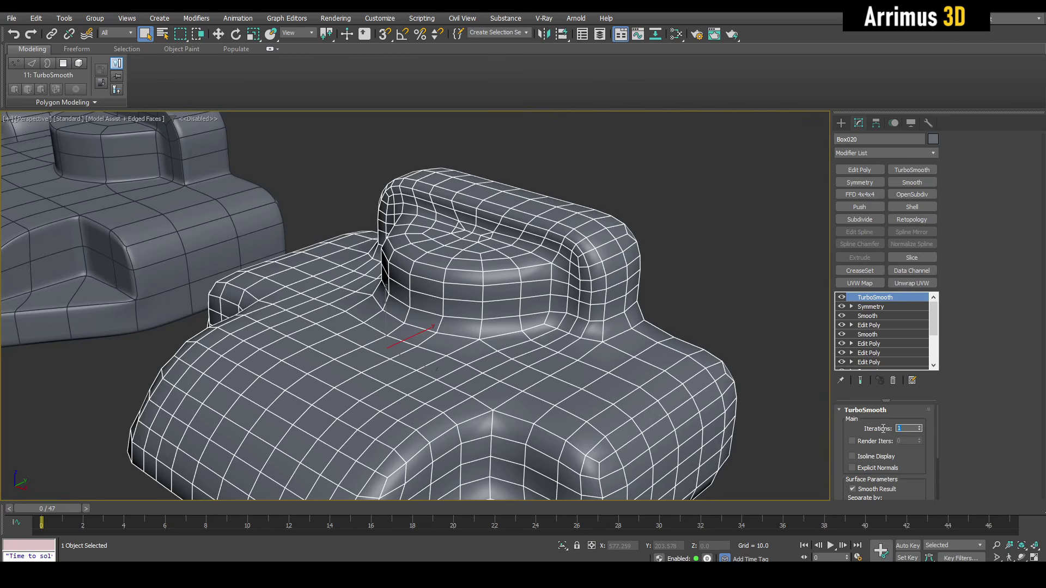
{"action": "type", "text": "2"}
- Separate the TurboSmooth surface by smoothing groups and check the hard edges with and without edged faces
{"action": "scroll", "coordinate": [902, 384], "scroll_direction": "down", "scroll_amount": 3}
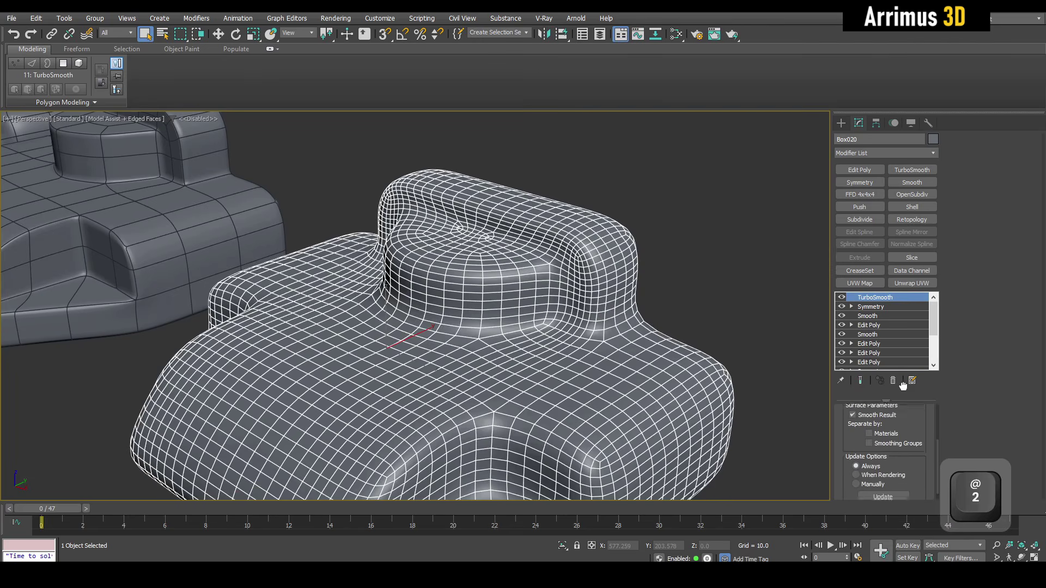
{"action": "left_click", "coordinate": [900, 441]}
{"action": "key", "text": "F4"}
{"action": "scroll", "coordinate": [661, 322], "scroll_direction": "up", "scroll_amount": 3}
{"action": "scroll", "coordinate": [661, 322], "scroll_direction": "down", "scroll_amount": 3}
{"action": "middle_click_drag", "start_coordinate": [661, 322], "coordinate": [652, 287], "text": "alt"}
{"action": "scroll", "coordinate": [653, 287], "scroll_direction": "up", "scroll_amount": 3}
{"action": "key", "text": "F4"}
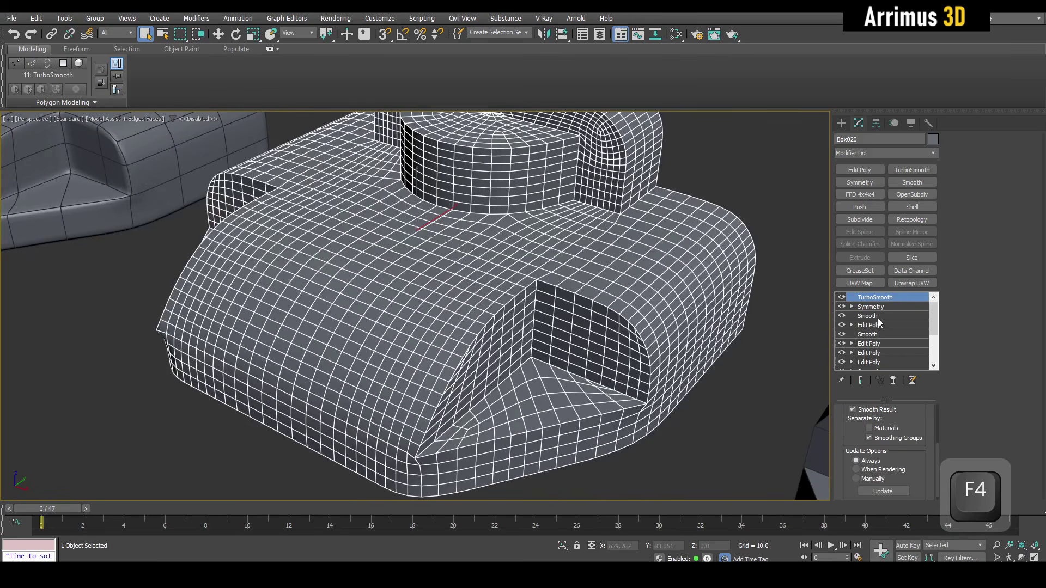
- Add an Edit Poly above the Auto Smooth modifier and select the row of three side polygons below the triangular recess
{"action": "left_click", "coordinate": [879, 321]}
{"action": "key", "text": "4"}
{"action": "left_click", "coordinate": [587, 404], "text": "shift"}
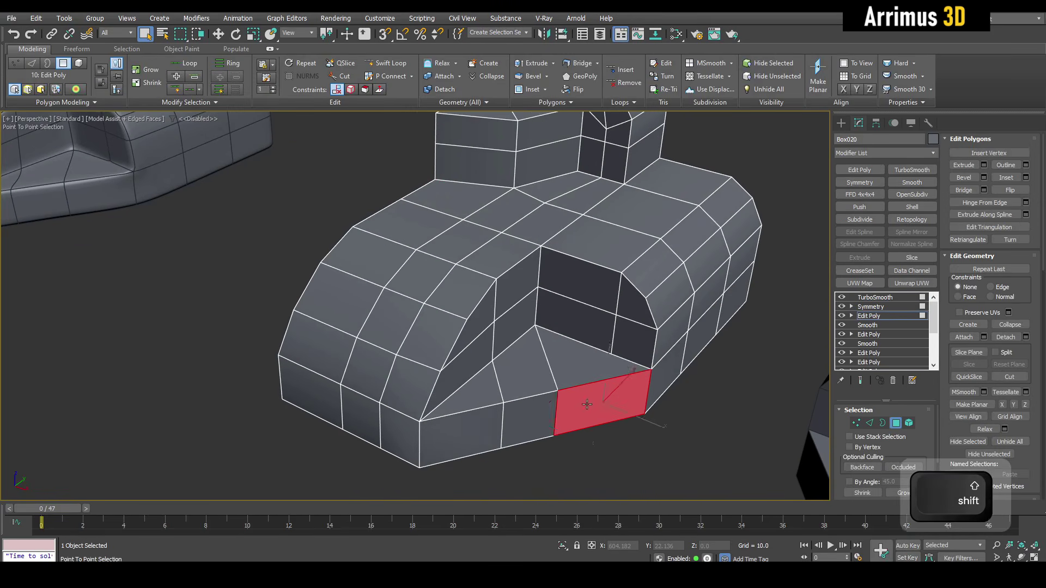
{"action": "left_click", "coordinate": [494, 427], "text": "shift"}
- Clear the selected polygons' smoothing groups, assign them group 14, and show the end result without edged faces
{"action": "scroll", "coordinate": [1014, 432], "scroll_direction": "down", "scroll_amount": 5}
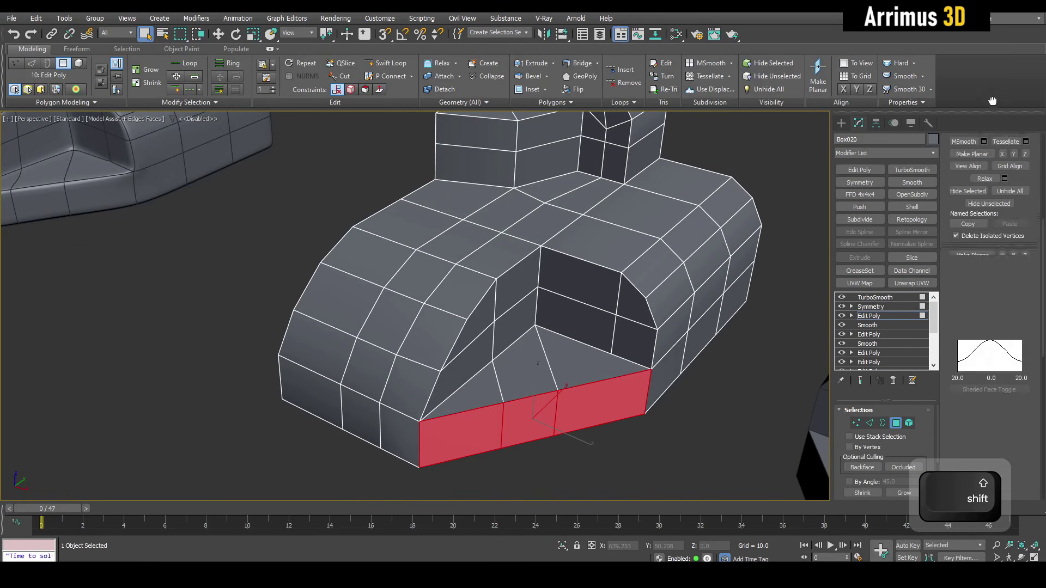
{"action": "scroll", "coordinate": [1026, 393], "scroll_direction": "down", "scroll_amount": 4}
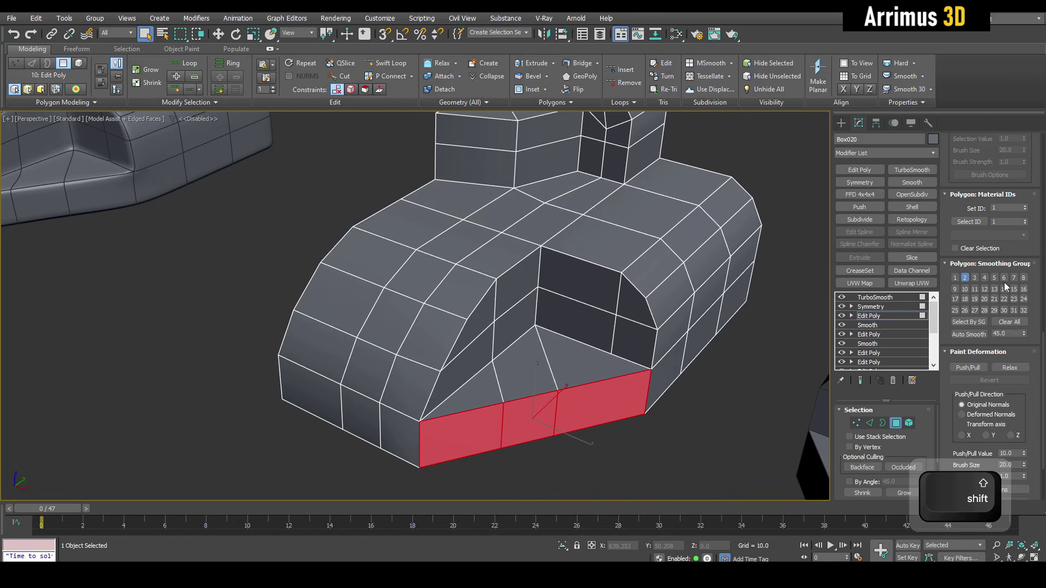
{"action": "left_click", "coordinate": [1004, 322]}
{"action": "left_click", "coordinate": [1004, 291]}
{"action": "key", "text": "space"}
{"action": "key", "text": "F4"}
{"action": "middle_click_drag", "start_coordinate": [698, 308], "coordinate": [695, 315]}
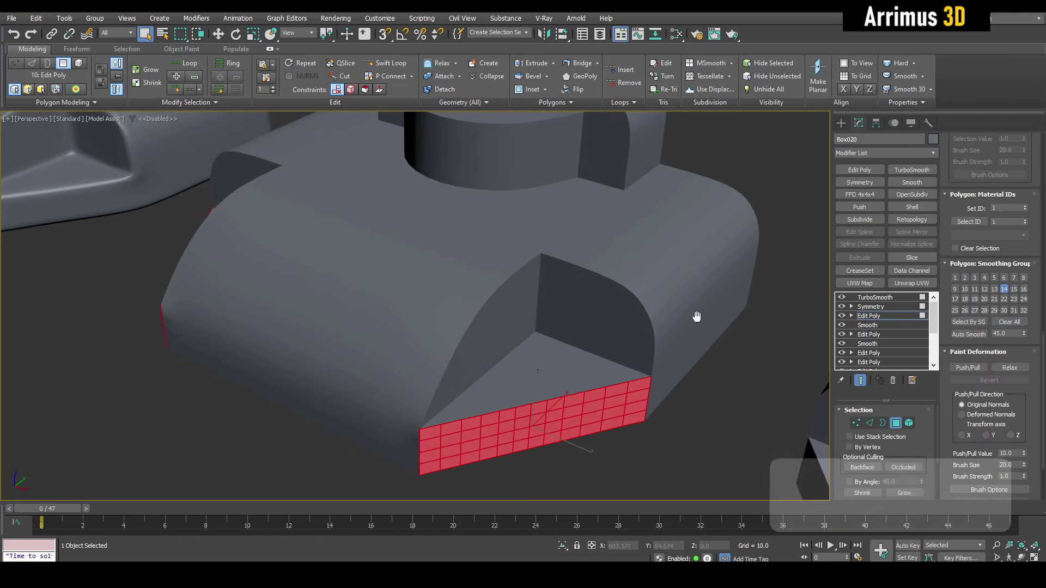
- Leave polygon editing and add a second TurboSmooth at the top of the stack to soften the hard edges
{"action": "key", "text": "4"}
{"action": "left_click", "coordinate": [875, 297]}
{"action": "key", "text": "F4"}
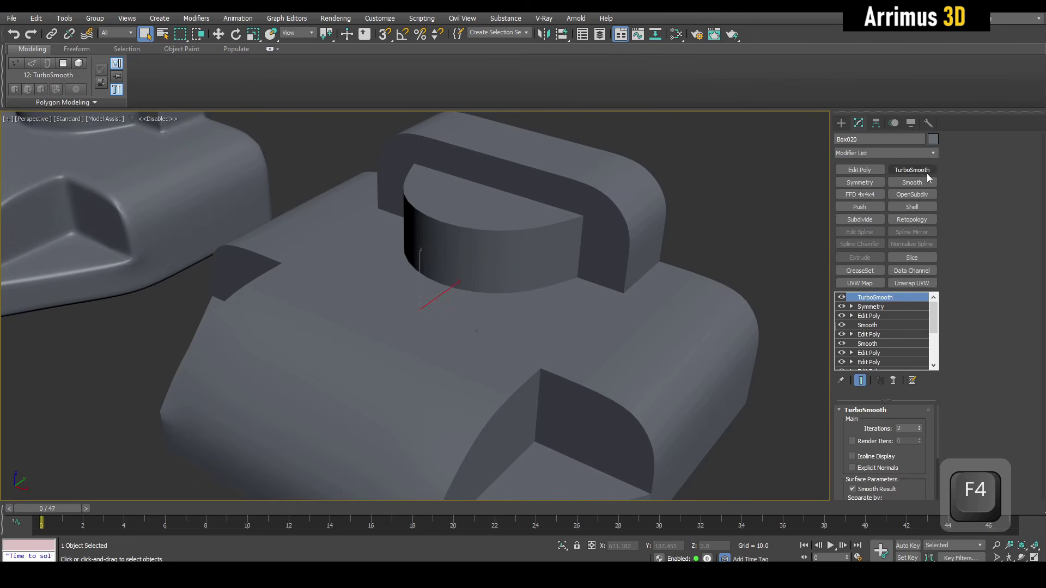
{"action": "left_click", "coordinate": [926, 173]}
{"action": "scroll", "coordinate": [675, 261], "scroll_direction": "down", "scroll_amount": 5}
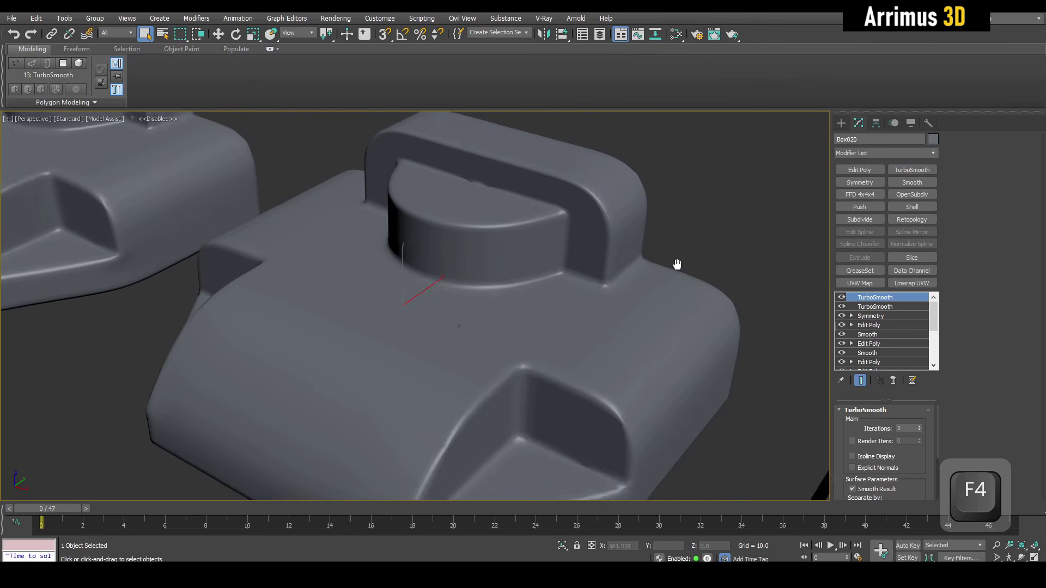
- Compare the recess corners and the whole model with the second TurboSmooth switched on and off
{"action": "middle_click_drag", "start_coordinate": [626, 417], "coordinate": [595, 383], "text": "alt"}
{"action": "left_click", "coordinate": [844, 298]}
{"action": "left_click", "coordinate": [843, 298]}
{"action": "left_click", "coordinate": [844, 298]}
{"action": "scroll", "coordinate": [595, 384], "scroll_direction": "up", "scroll_amount": 6}
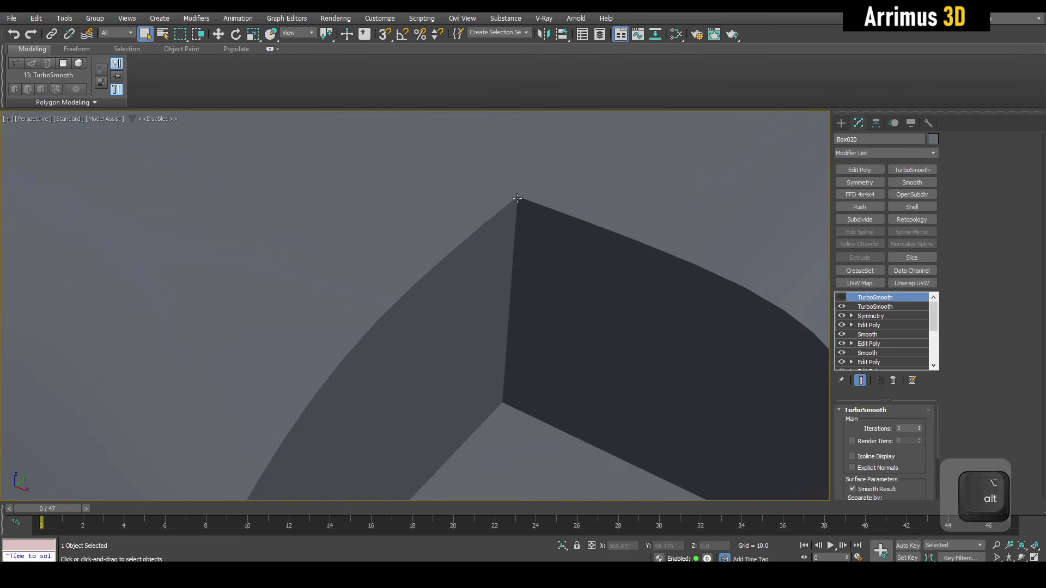
{"action": "scroll", "coordinate": [529, 249], "scroll_direction": "down", "scroll_amount": 8}
{"action": "middle_click_drag", "start_coordinate": [595, 248], "coordinate": [618, 287]}
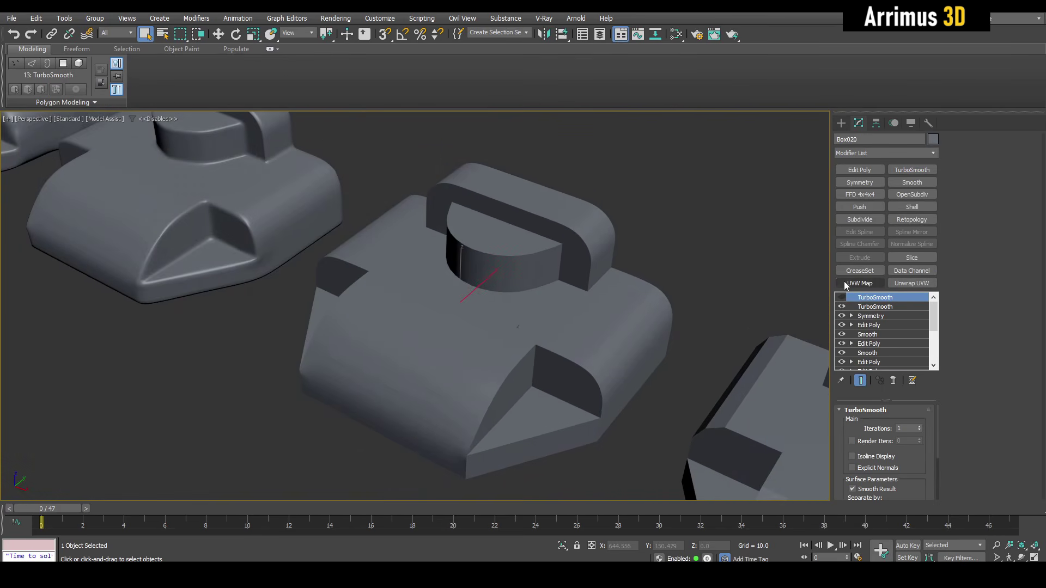
{"action": "left_click", "coordinate": [841, 297]}
{"action": "left_click", "coordinate": [842, 297]}
{"action": "left_click", "coordinate": [841, 297]}
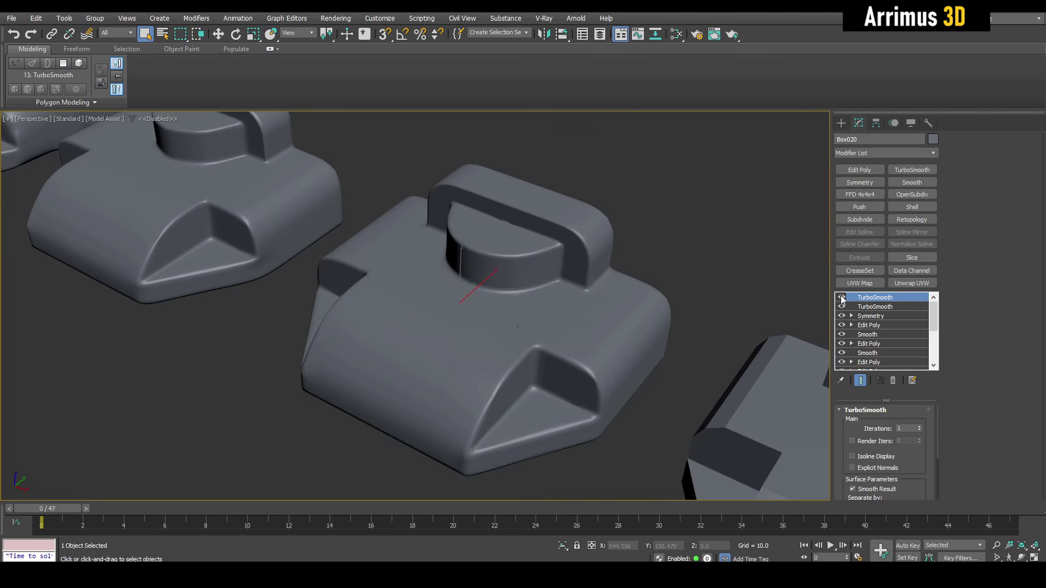
{"action": "left_click", "coordinate": [841, 297]}
{"action": "left_click", "coordinate": [841, 297]}
{"action": "left_click", "coordinate": [842, 297]}
{"action": "left_click", "coordinate": [841, 297]}
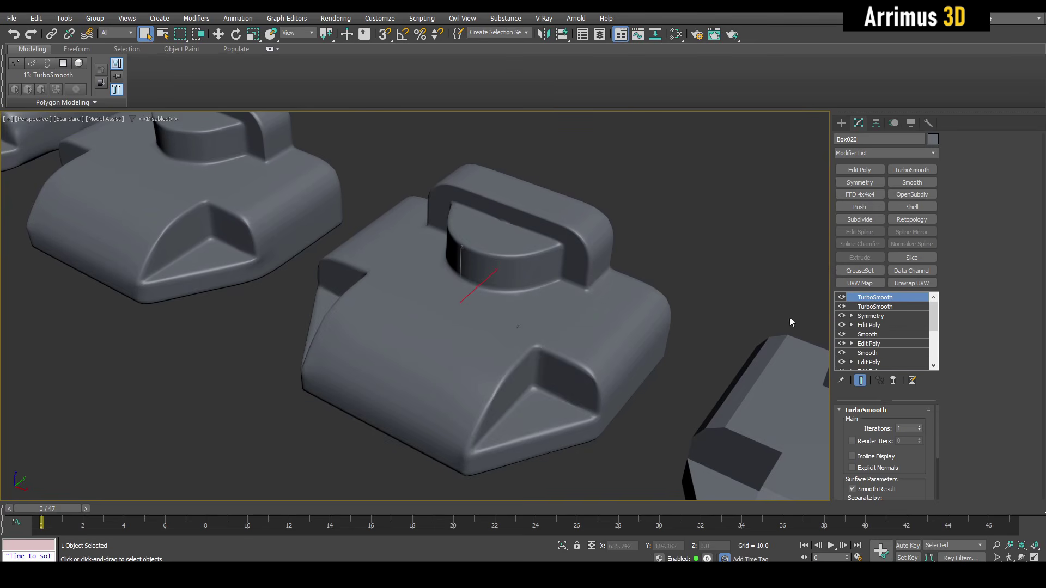
- Try the lower TurboSmooth at 1 iteration and examine the edge softness
{"action": "left_click", "coordinate": [891, 307]}
{"action": "middle_click_drag", "start_coordinate": [793, 330], "coordinate": [809, 331]}
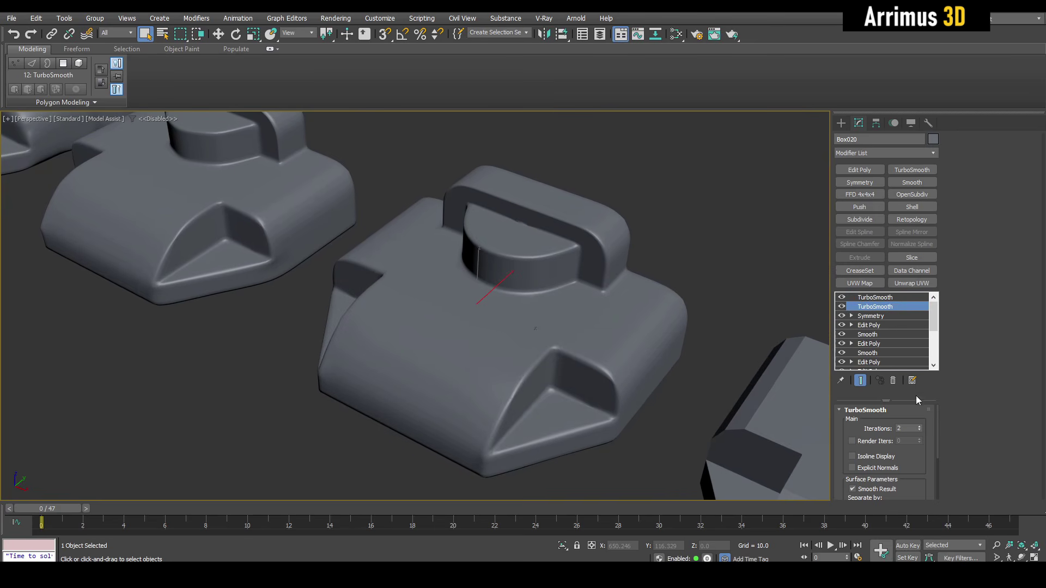
{"action": "double_click", "coordinate": [913, 428]}
{"action": "type", "text": "1"}
{"action": "scroll", "coordinate": [612, 334], "scroll_direction": "up", "scroll_amount": 5}
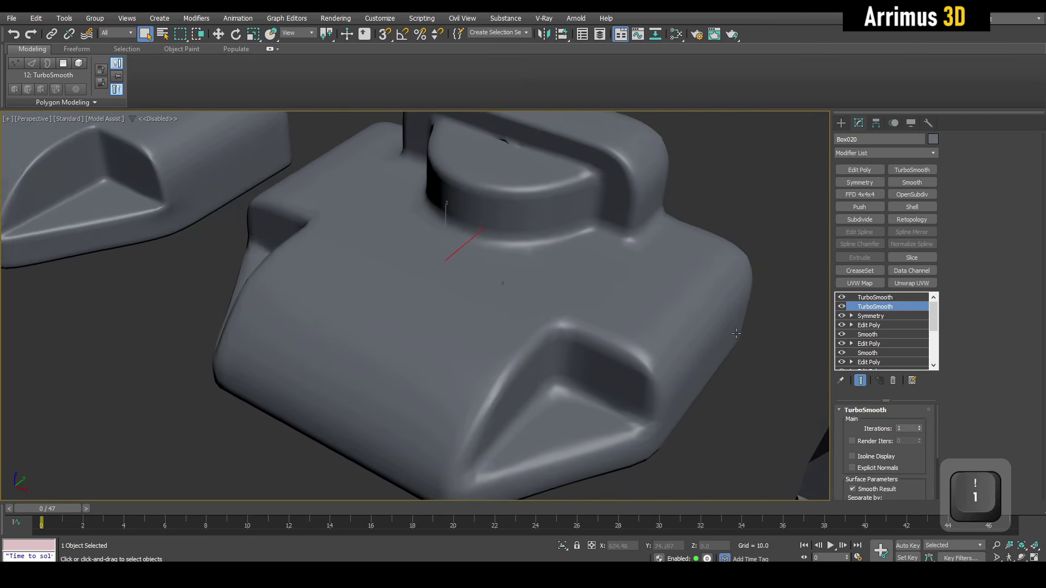
{"action": "middle_click_drag", "start_coordinate": [689, 316], "coordinate": [705, 335]}
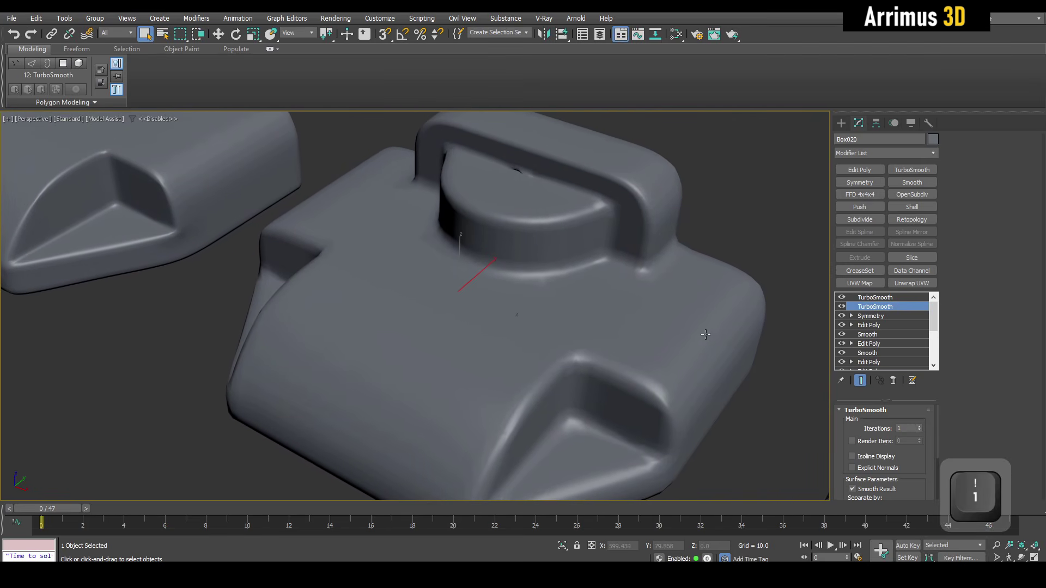
- Try 2 and 3 iterations on the lower TurboSmooth, then return it to 2
{"action": "double_click", "coordinate": [906, 428]}
{"action": "type", "text": "2"}
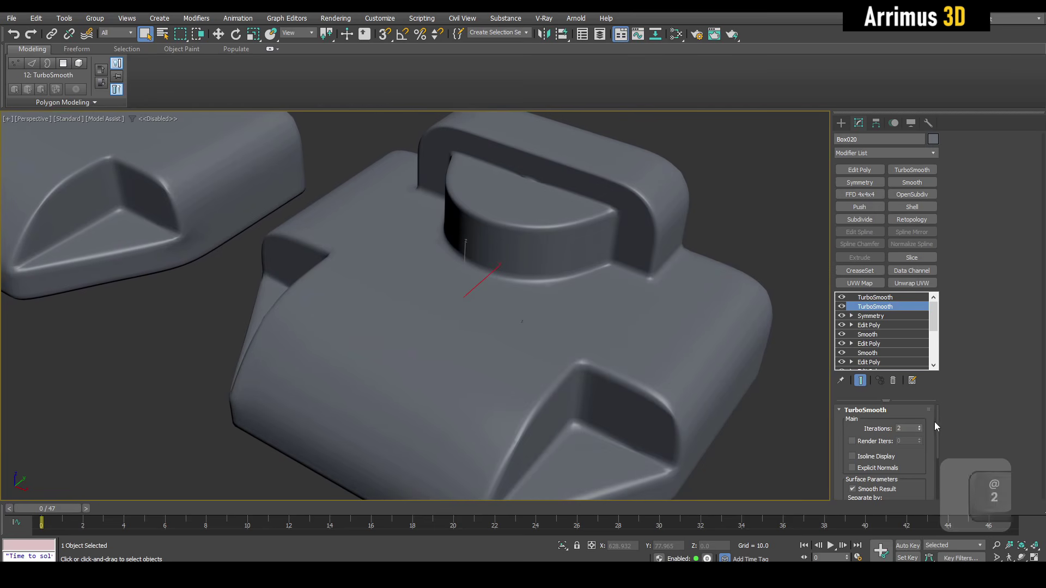
{"action": "double_click", "coordinate": [908, 427]}
{"action": "type", "text": "3"}
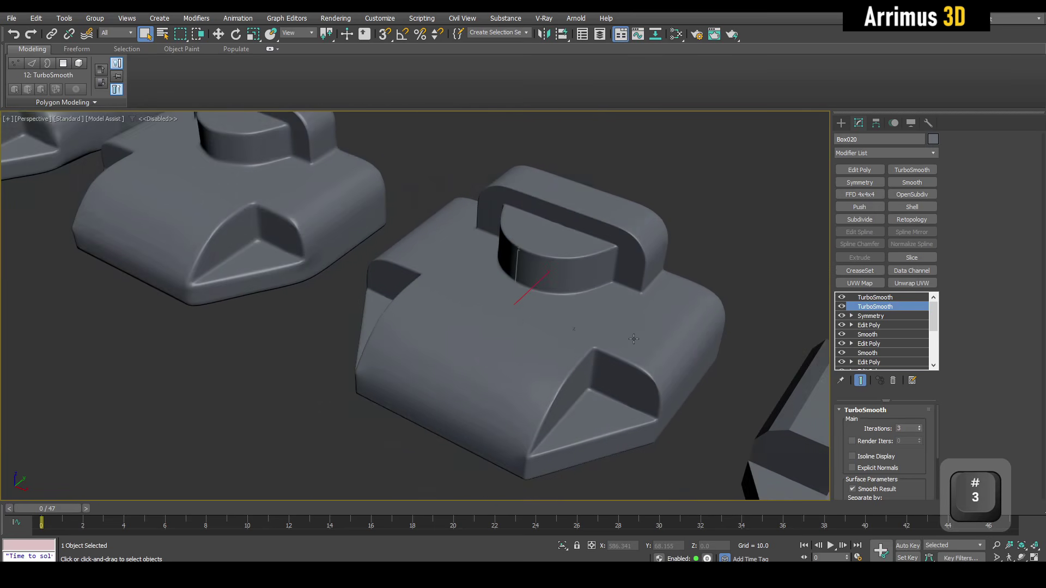
{"action": "scroll", "coordinate": [640, 354], "scroll_direction": "down", "scroll_amount": 3}
{"action": "scroll", "coordinate": [730, 388], "scroll_direction": "down", "scroll_amount": 3}
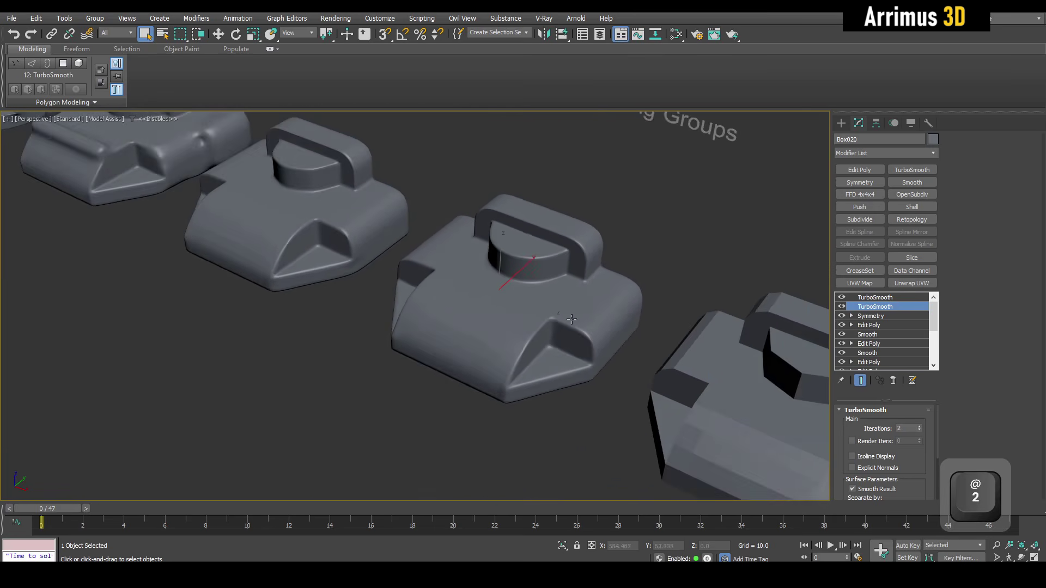
- Show edged faces, select the neighbouring unsmoothed copy, and examine the mesh around its half-round block
{"action": "key", "text": "F4"}
{"action": "left_click", "coordinate": [666, 267]}
{"action": "middle_click_drag", "start_coordinate": [665, 266], "coordinate": [537, 310]}
{"action": "mouse_move", "coordinate": [633, 306]}
{"action": "middle_mouse_down", "text": "alt"}
{"action": "mouse_move", "coordinate": [578, 307]}
{"action": "mouse_move", "coordinate": [604, 278]}
{"action": "mouse_move", "coordinate": [630, 297]}
{"action": "middle_mouse_up", "text": "alt"}
{"action": "left_click", "coordinate": [574, 307]}
{"action": "scroll", "coordinate": [600, 299], "scroll_direction": "up", "scroll_amount": 5}
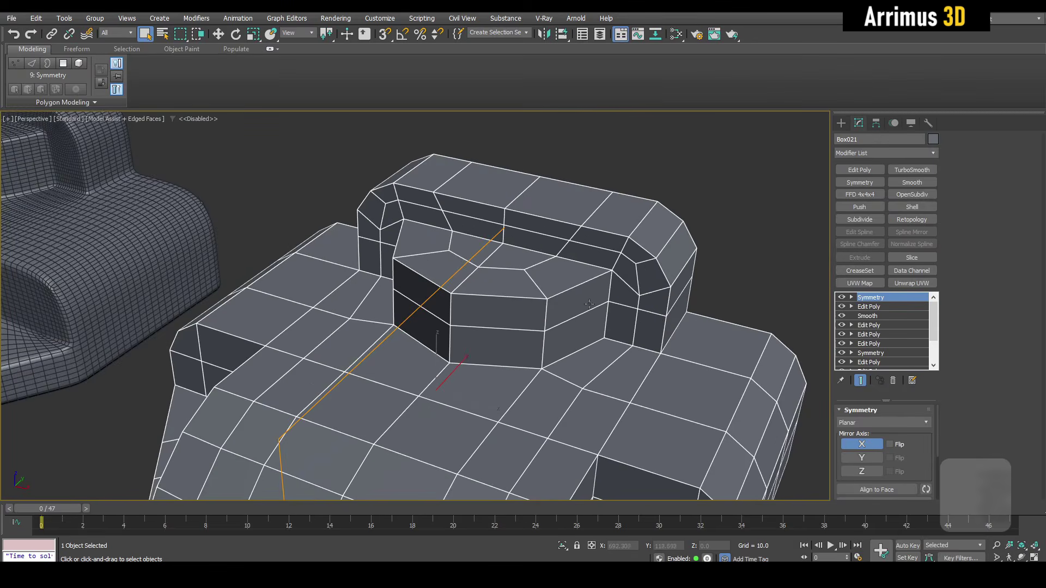
{"action": "scroll", "coordinate": [588, 304], "scroll_direction": "down", "scroll_amount": 5}
{"action": "middle_click_drag", "start_coordinate": [581, 345], "coordinate": [603, 205]}
- Add a Tessellate modifier to the irregular low-poly mesh in front of the block models
{"action": "left_click", "coordinate": [538, 283]}
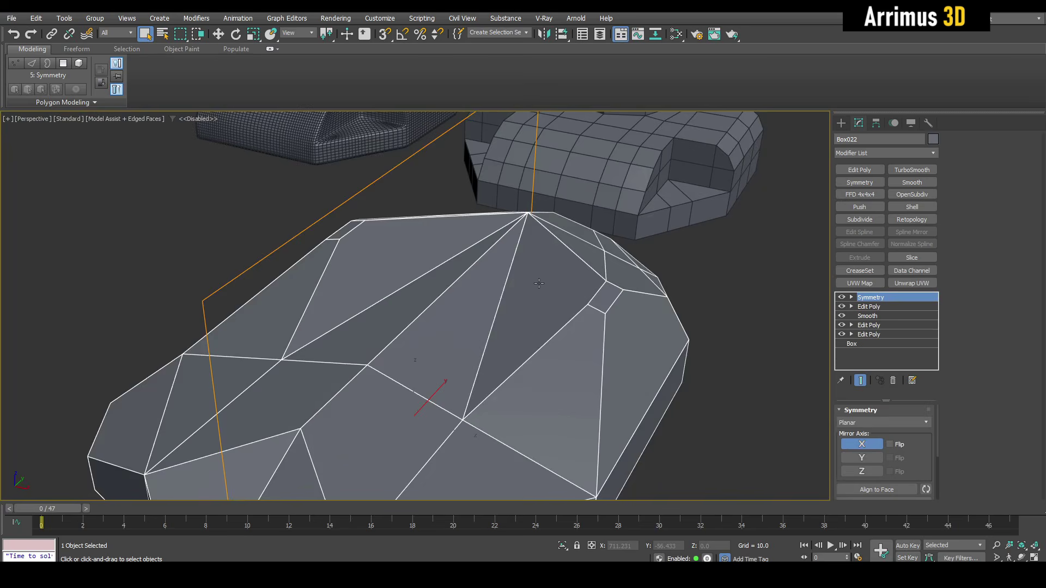
{"action": "scroll", "coordinate": [539, 284], "scroll_direction": "down", "scroll_amount": 3}
{"action": "middle_click_drag", "start_coordinate": [538, 283], "coordinate": [701, 311], "text": "alt"}
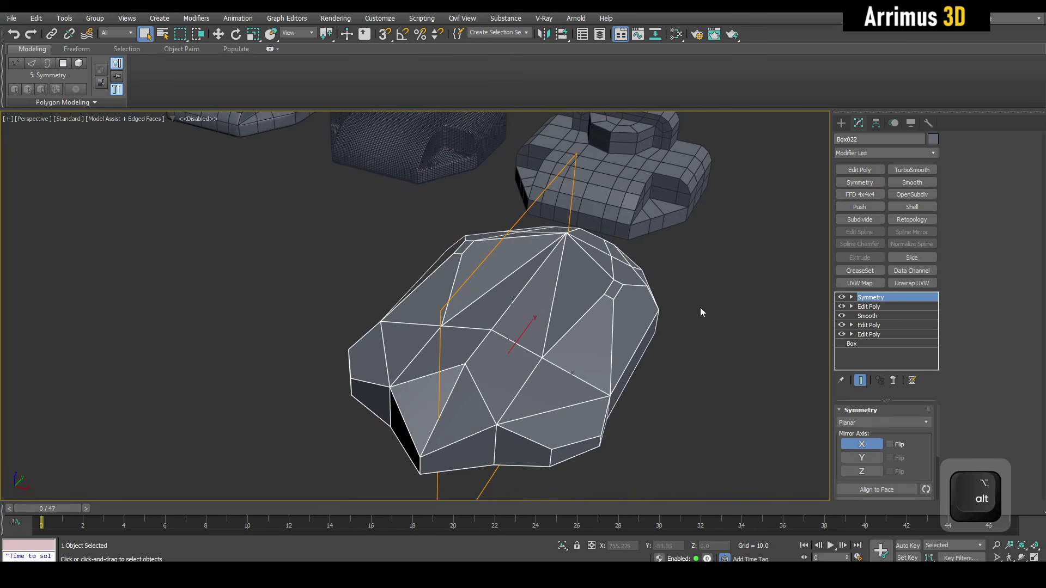
{"action": "left_click", "coordinate": [932, 153]}
{"action": "key", "text": "t"}
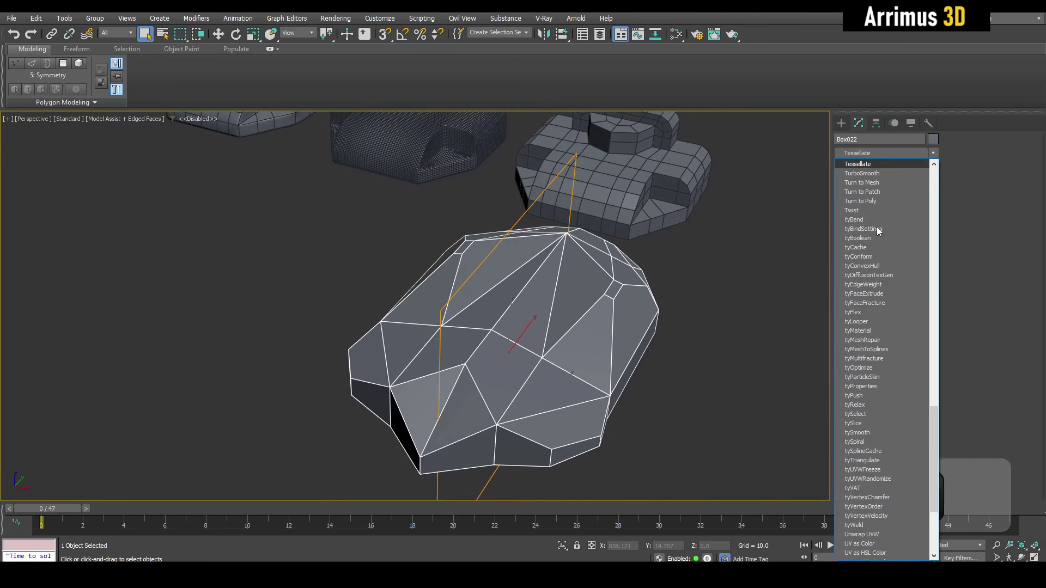
{"action": "key", "text": "e"}
{"action": "left_click", "coordinate": [870, 164]}
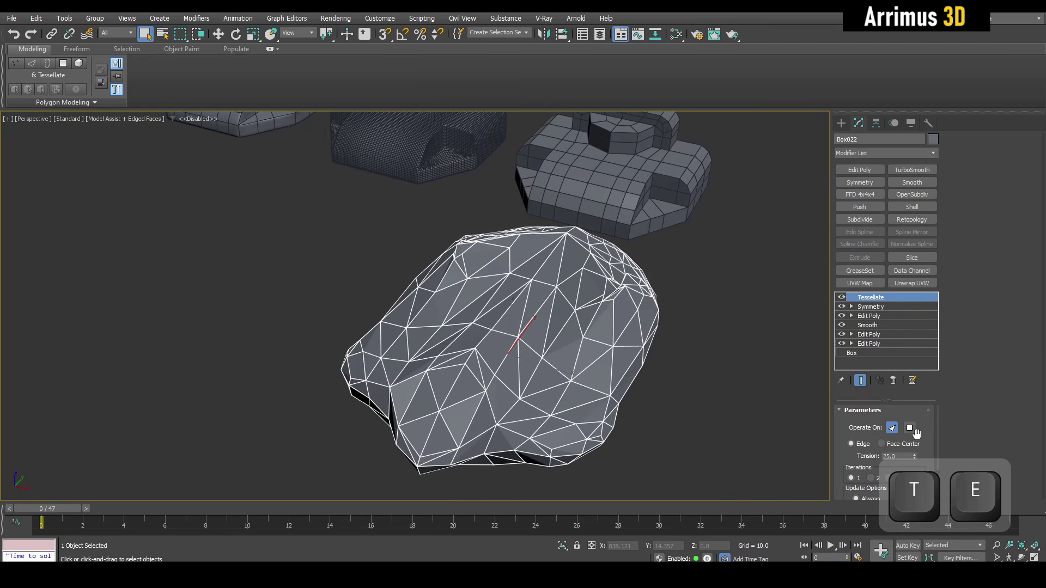
- Set Tessellate to operate on polygons and reset its tension to 0
{"action": "left_click", "coordinate": [912, 427]}
{"action": "scroll", "coordinate": [913, 422], "scroll_direction": "down", "scroll_amount": 2}
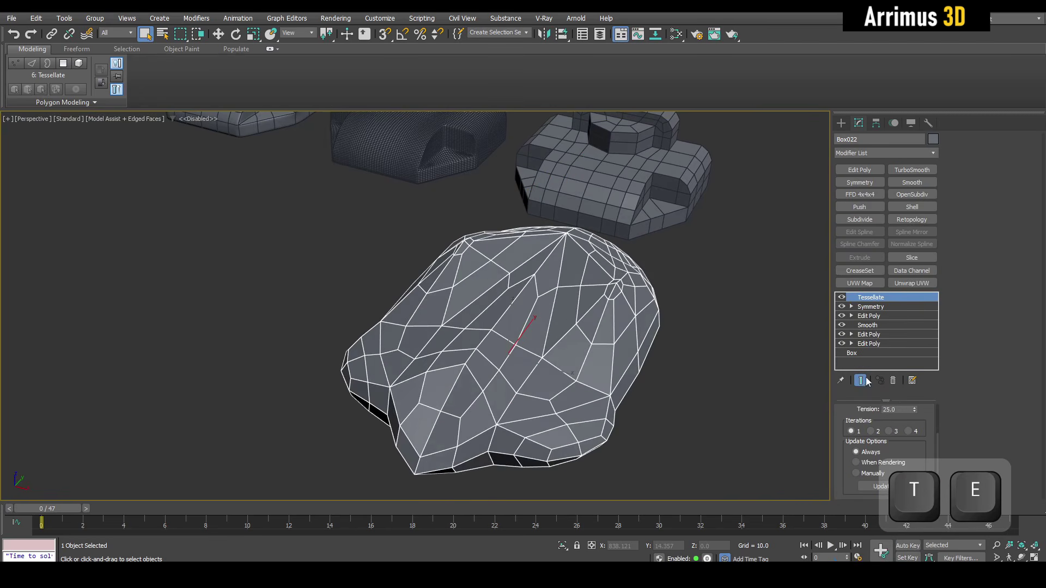
{"action": "right_click", "coordinate": [914, 412]}
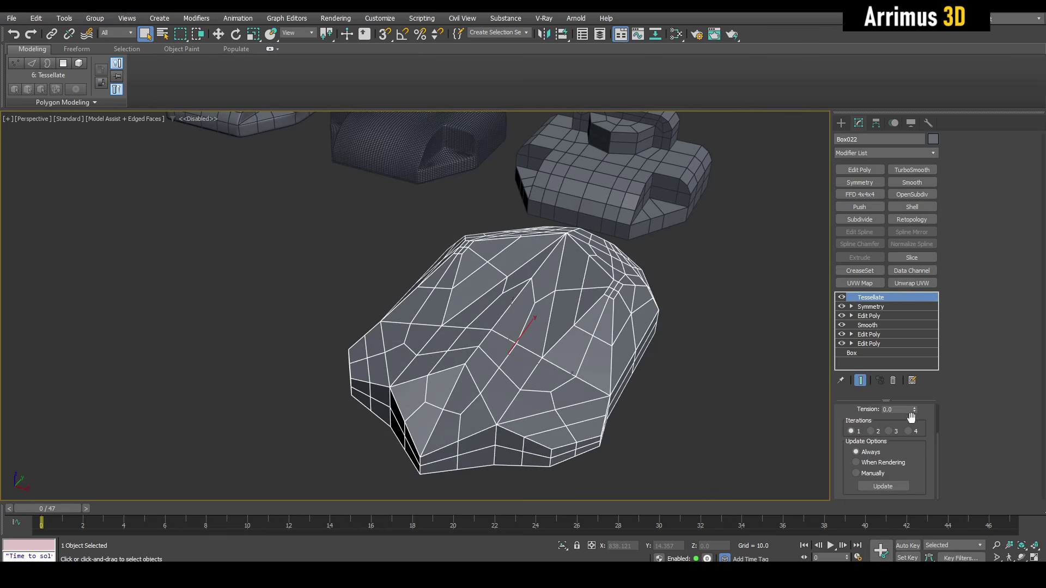
- Set Tessellate to 2 iterations on the irregular mesh and add a TurboSmooth modifier with 2 iterations above it
{"action": "left_click", "coordinate": [871, 430]}
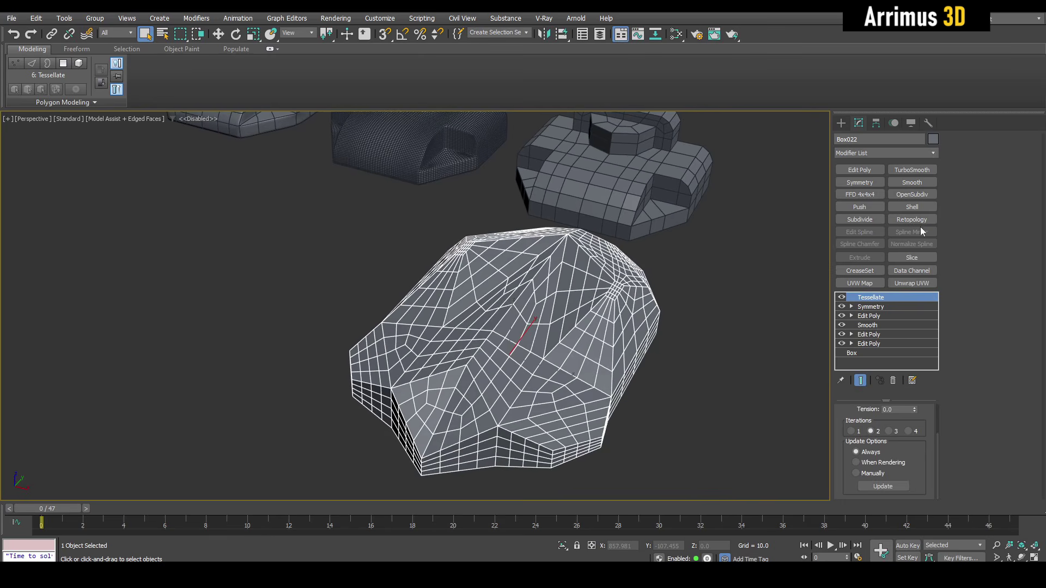
{"action": "key", "text": "F4"}
{"action": "left_click", "coordinate": [920, 172]}
{"action": "scroll", "coordinate": [917, 417], "scroll_direction": "up", "scroll_amount": 2}
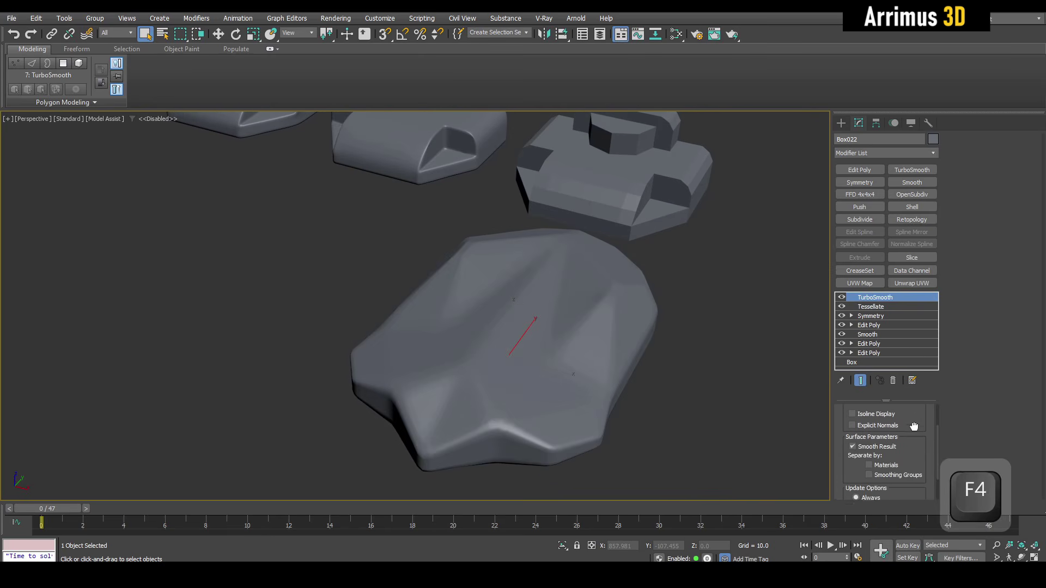
{"action": "type", "text": "2"}
{"action": "middle_click_drag", "start_coordinate": [607, 362], "coordinate": [623, 275], "text": "alt"}
{"action": "key", "text": "F4"}
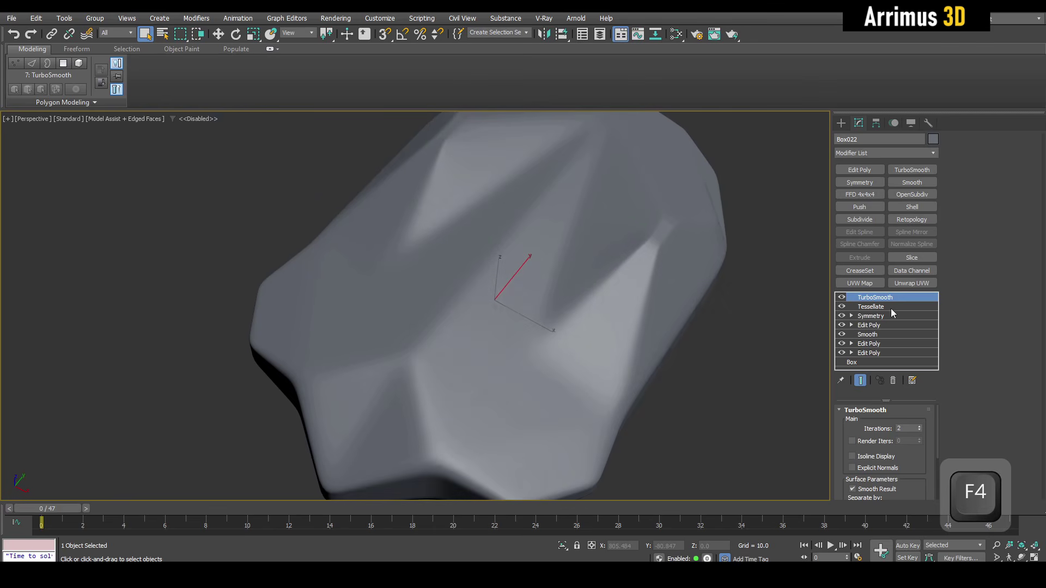
- Hide edged faces, try 1 and 3 iterations on the Tessellate modifier, then return it to 2
{"action": "left_click", "coordinate": [870, 306]}
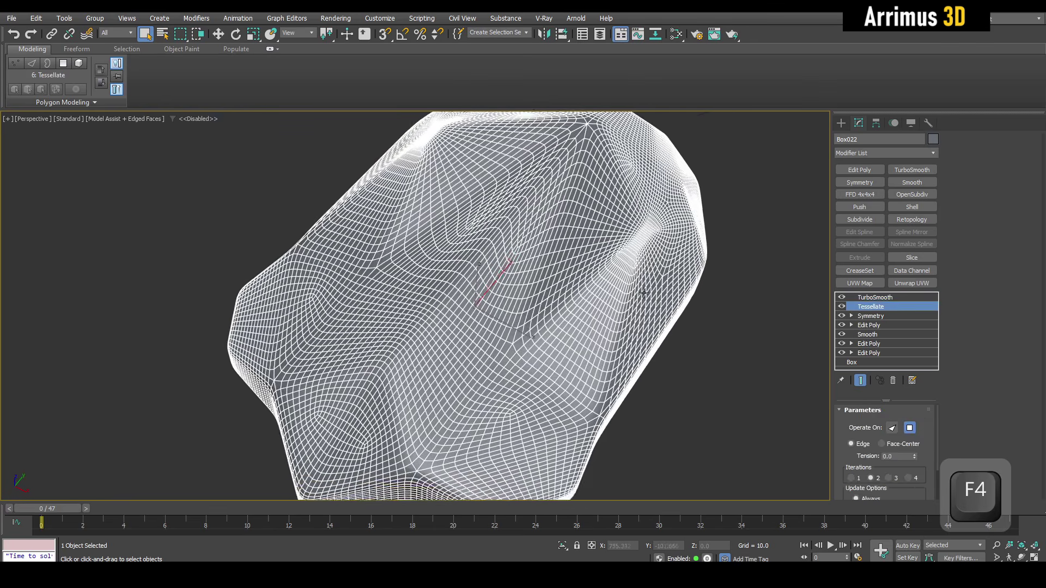
{"action": "key", "text": "F4"}
{"action": "key", "text": "space"}
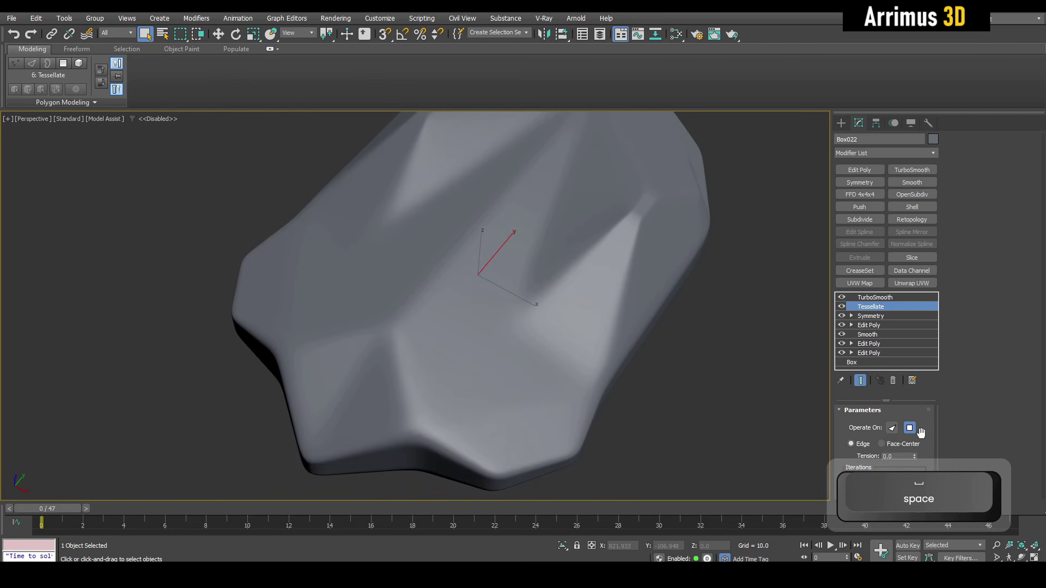
{"action": "left_click_drag", "start_coordinate": [920, 432], "coordinate": [915, 376]}
{"action": "left_click", "coordinate": [857, 431]}
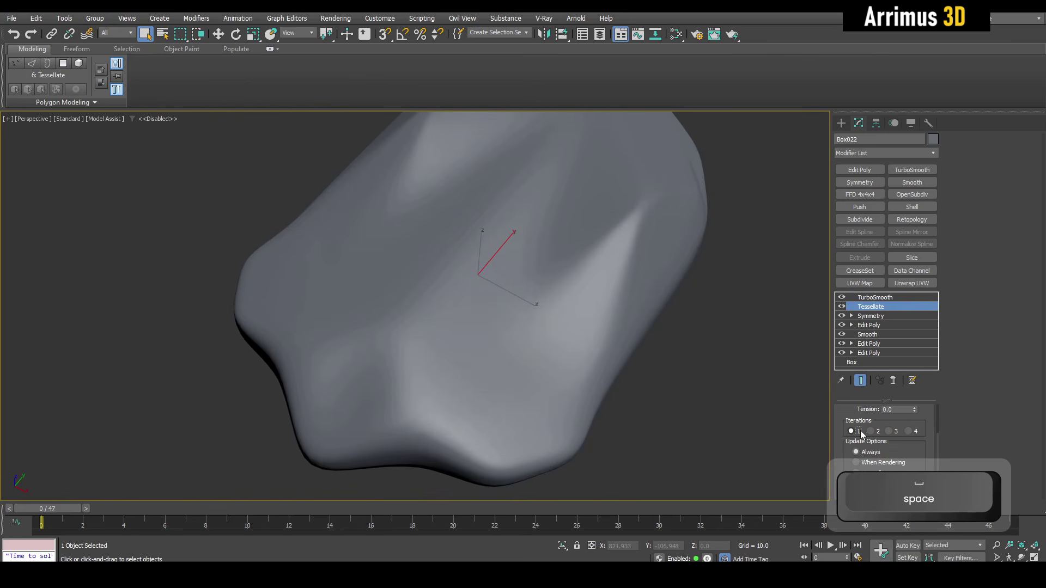
{"action": "left_click", "coordinate": [870, 430]}
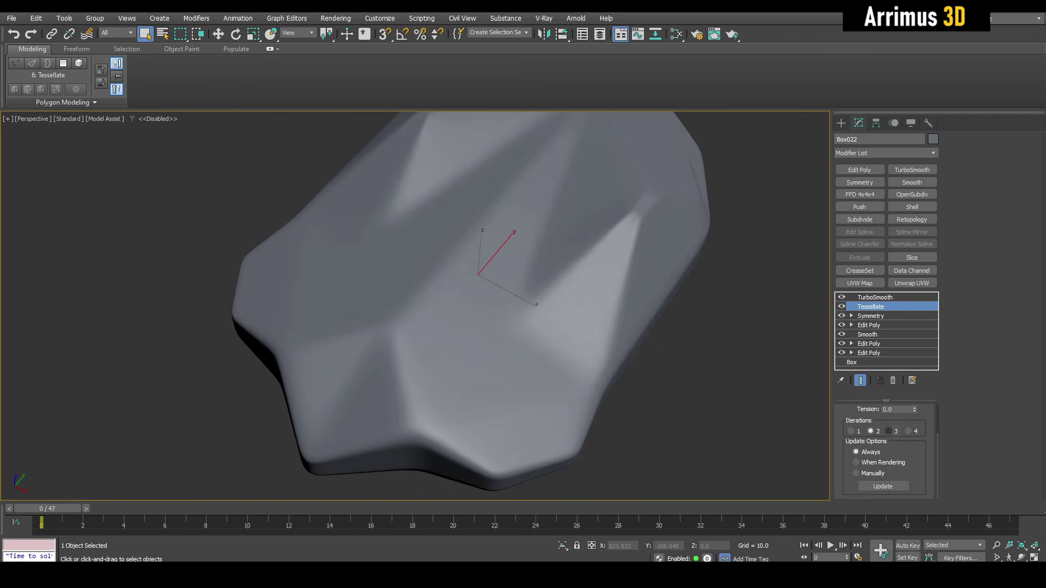
{"action": "left_click", "coordinate": [888, 431]}
{"action": "left_click", "coordinate": [870, 431]}
{"action": "scroll", "coordinate": [665, 378], "scroll_direction": "down", "scroll_amount": 3}
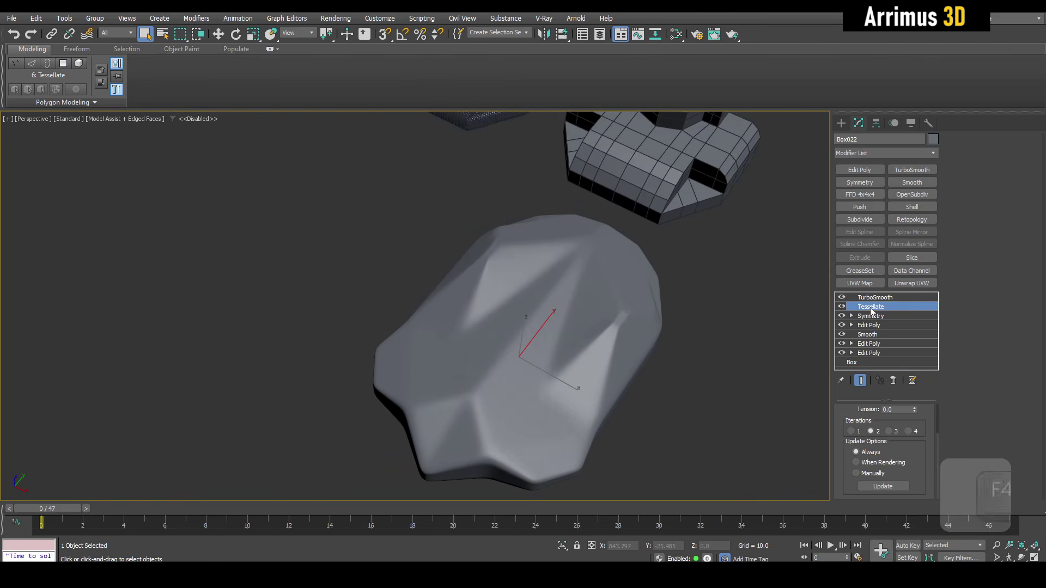
- Copy the irregular mesh's Tessellate and TurboSmooth modifiers and paste them above Symmetry on the unsmoothed block model behind it
{"action": "left_click", "coordinate": [874, 298], "text": "ctrl"}
{"action": "right_click", "coordinate": [872, 297]}
{"action": "left_click", "coordinate": [893, 342]}
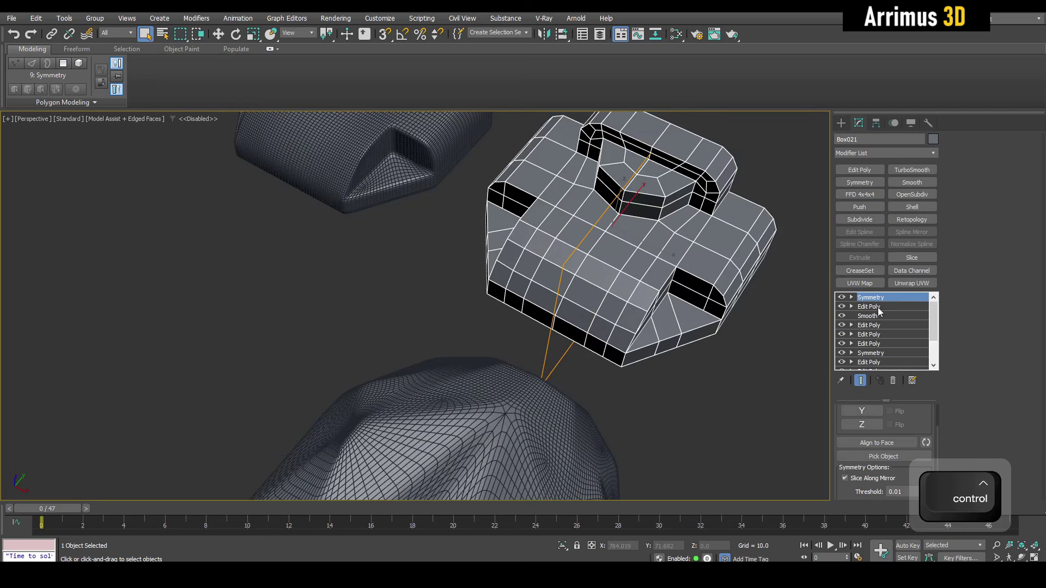
{"action": "key", "text": "F4"}
{"action": "right_click", "coordinate": [878, 299]}
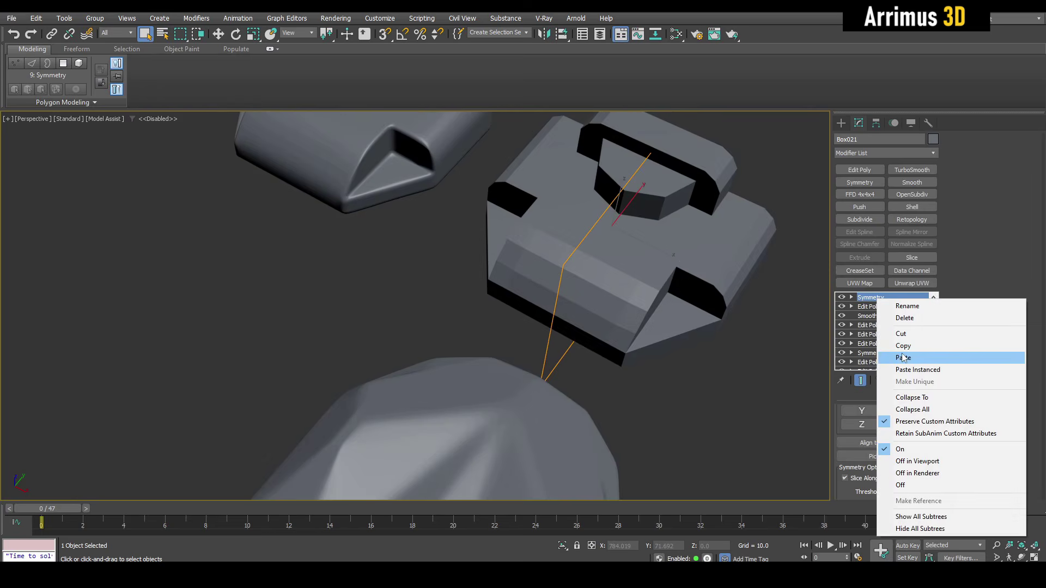
{"action": "left_click", "coordinate": [903, 358]}
{"action": "middle_click_drag", "start_coordinate": [687, 376], "coordinate": [673, 315], "text": "alt"}
{"action": "scroll", "coordinate": [653, 314], "scroll_direction": "up", "scroll_amount": 5}
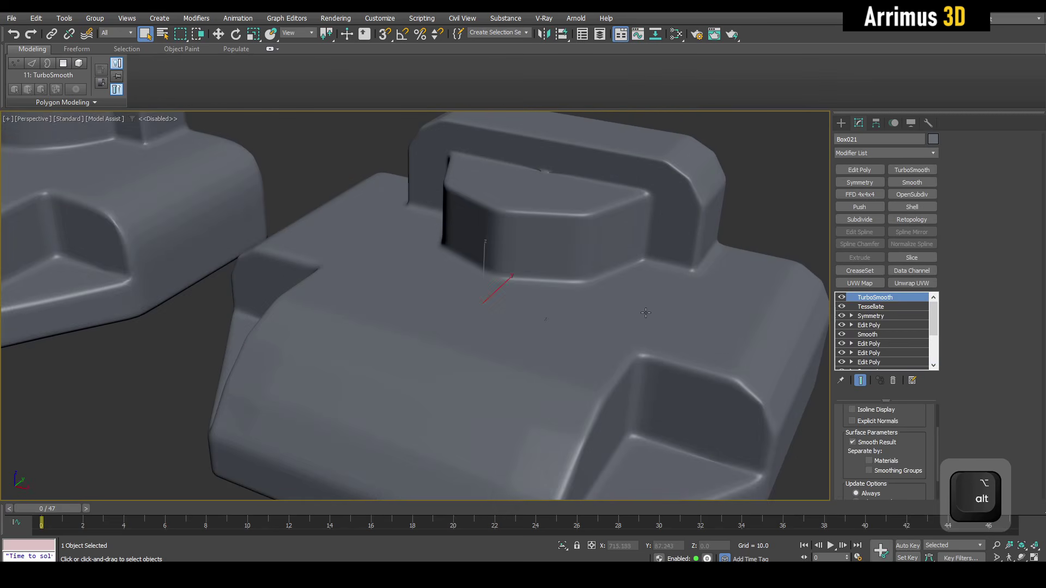
{"action": "scroll", "coordinate": [665, 256], "scroll_direction": "down", "scroll_amount": 5}
{"action": "key", "text": "F4"}
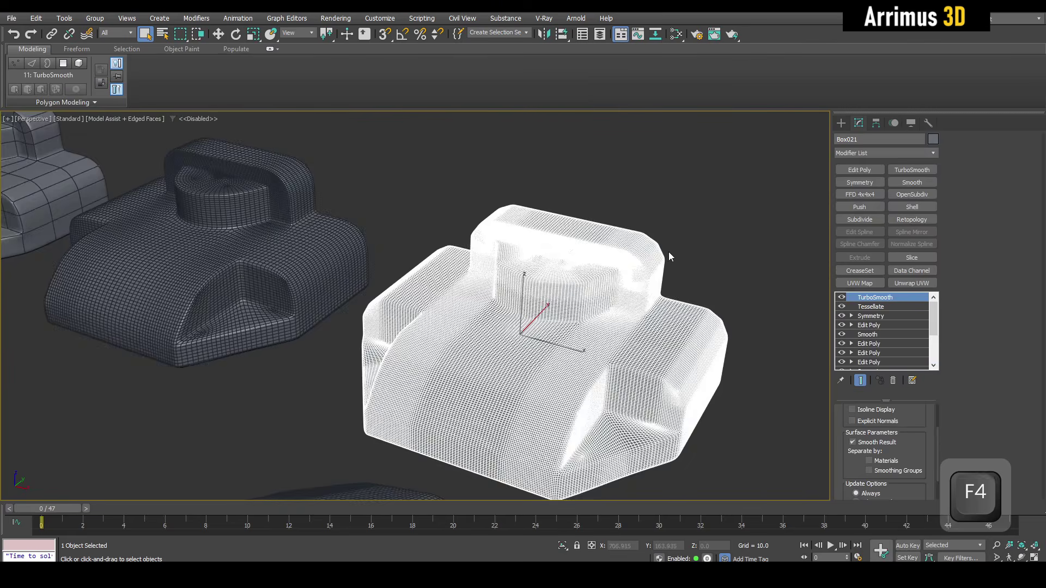
- Clear the selection, hide edged faces, and compare the labelled row of smoothed block models
{"action": "scroll", "coordinate": [668, 252], "scroll_direction": "down", "scroll_amount": 3}
{"action": "left_click", "coordinate": [709, 275]}
{"action": "key", "text": "F4"}
{"action": "middle_click_drag", "start_coordinate": [530, 268], "coordinate": [545, 295]}
{"action": "scroll", "coordinate": [553, 310], "scroll_direction": "down", "scroll_amount": 5}
{"action": "scroll", "coordinate": [469, 295], "scroll_direction": "up", "scroll_amount": 5}
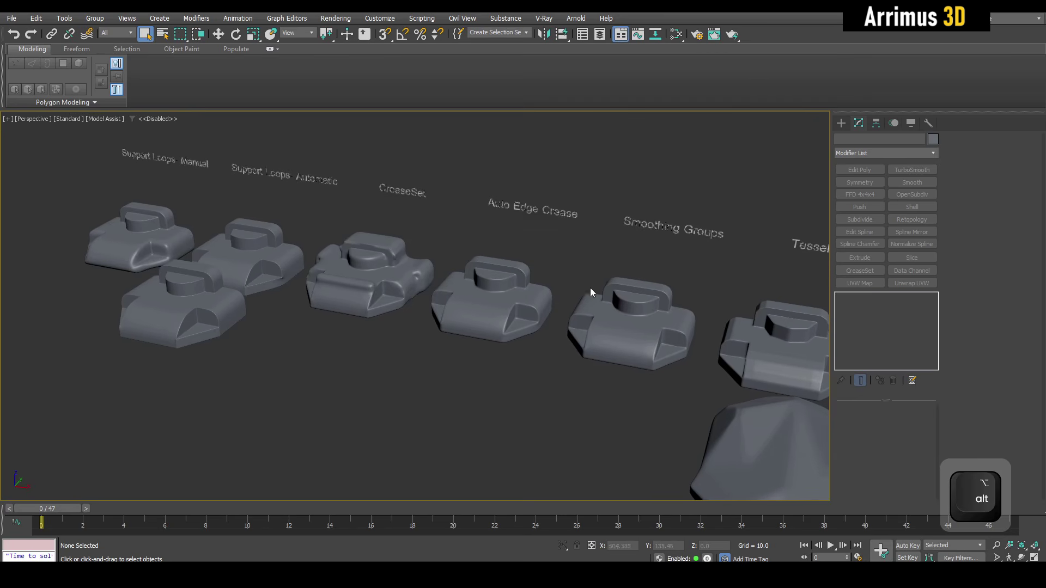
{"action": "middle_click_drag", "start_coordinate": [625, 333], "coordinate": [607, 333], "text": "alt"}
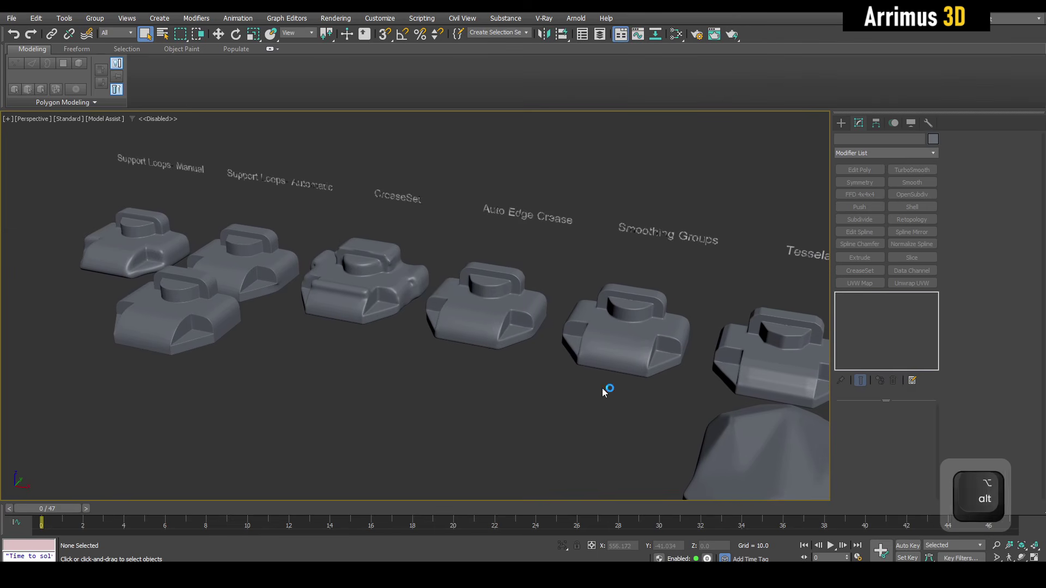